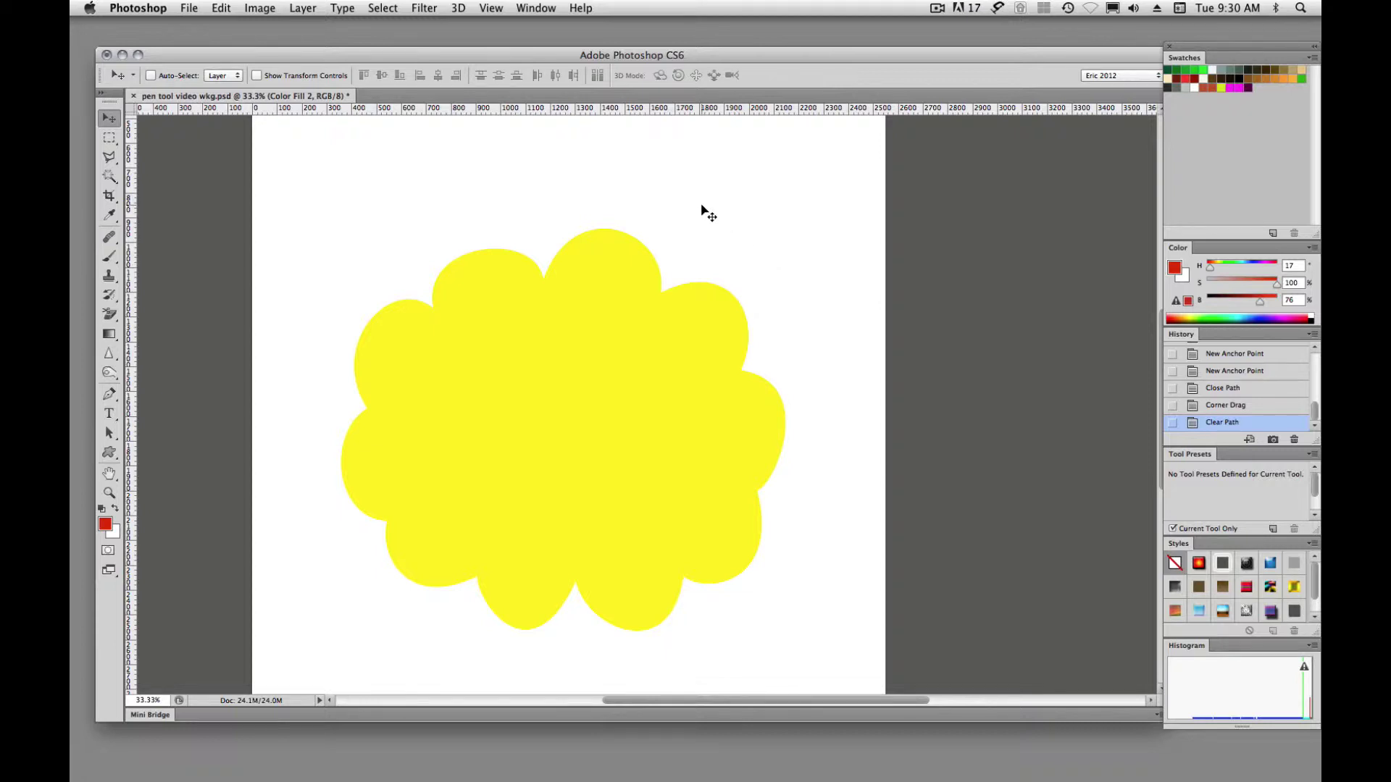
Step: With the Pen tool, place anchor points at both corners of the topmost lobe and add one midway along the connecting segment
key(p)
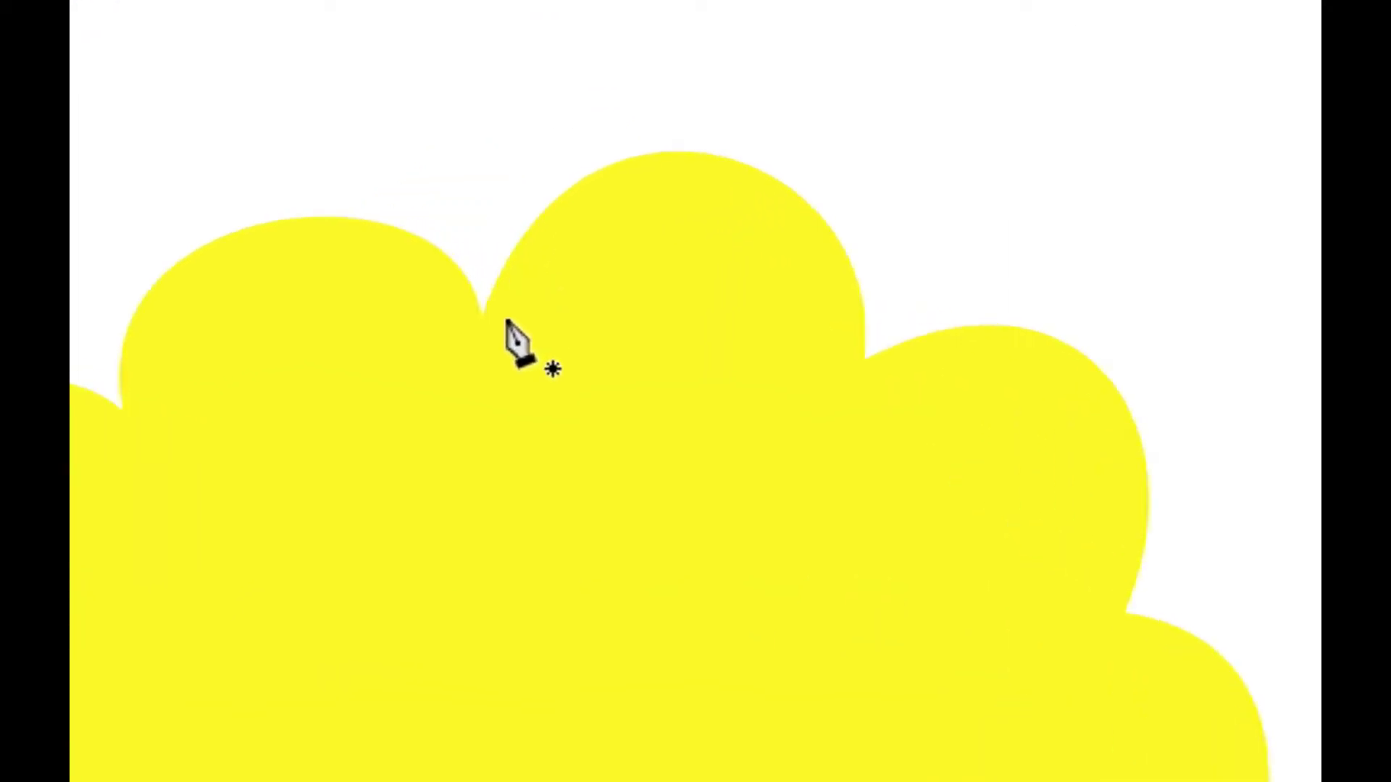
click(486, 314)
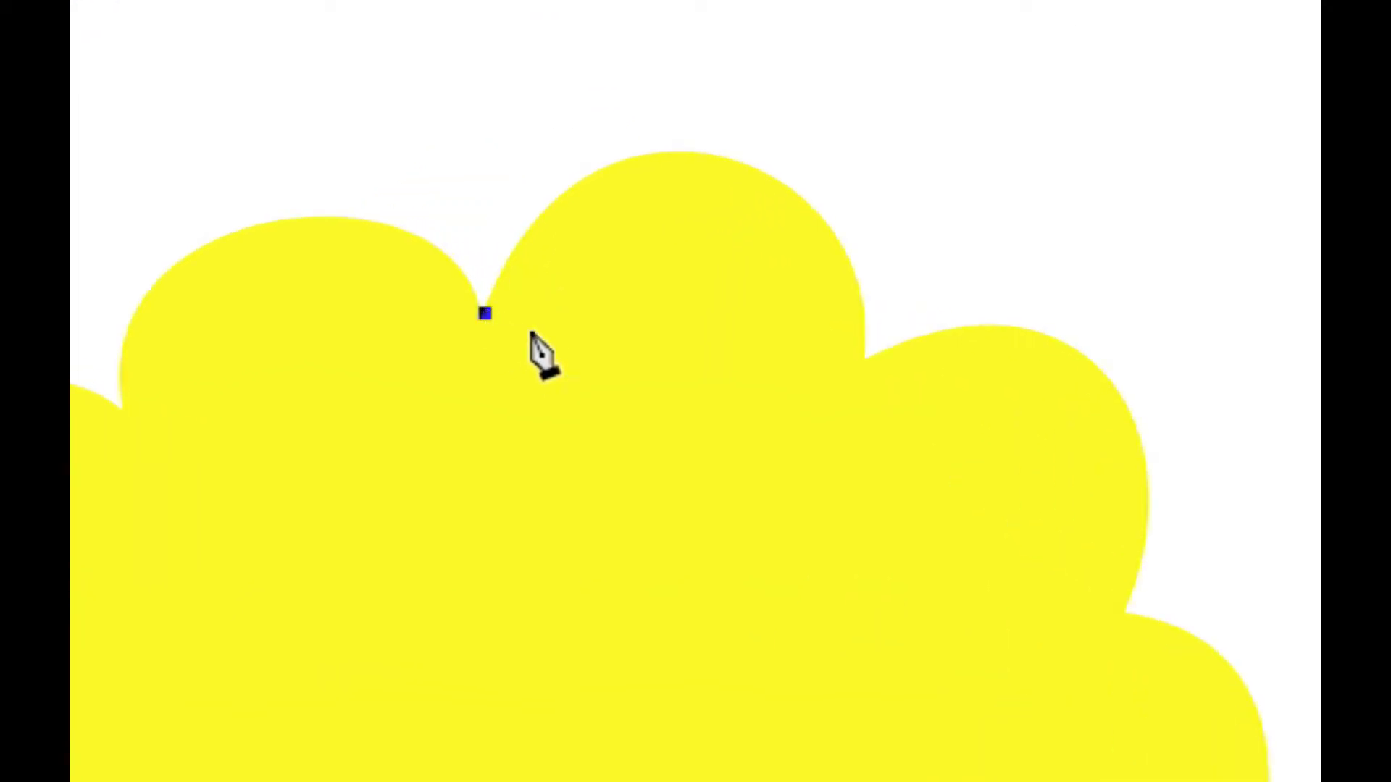
click(863, 364)
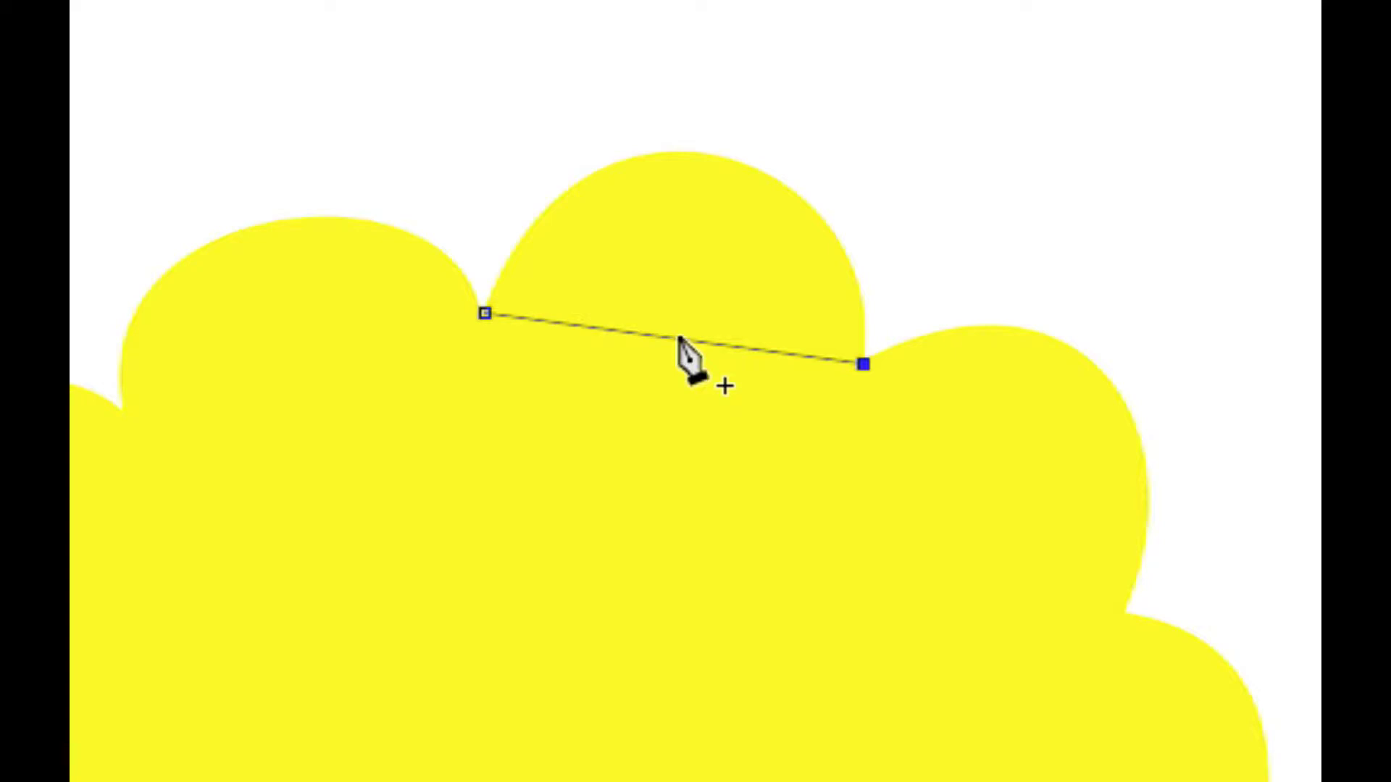
click(679, 339)
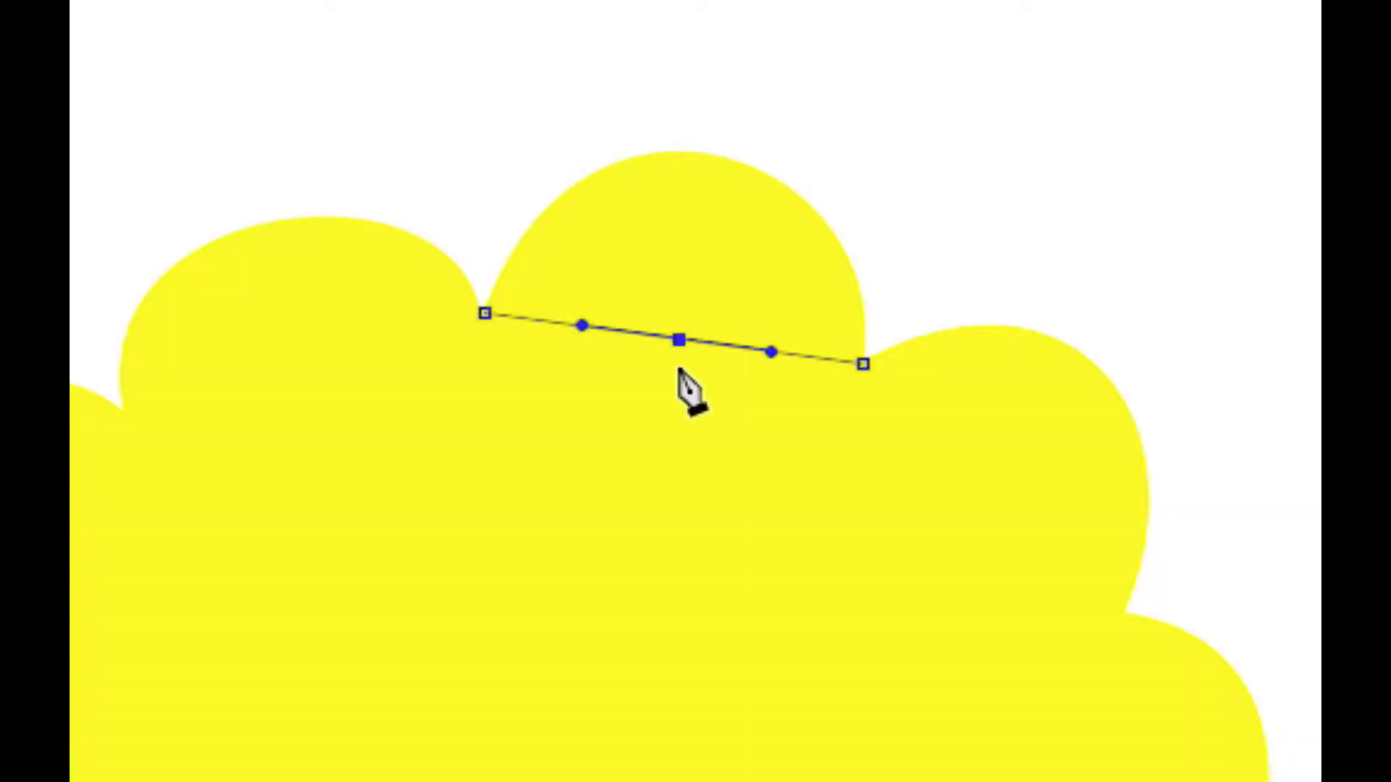
Step: Move the middle anchor to the topmost lobe's crest and adjust both direction handles so the path follows its curve
drag(679, 341, 711, 160)
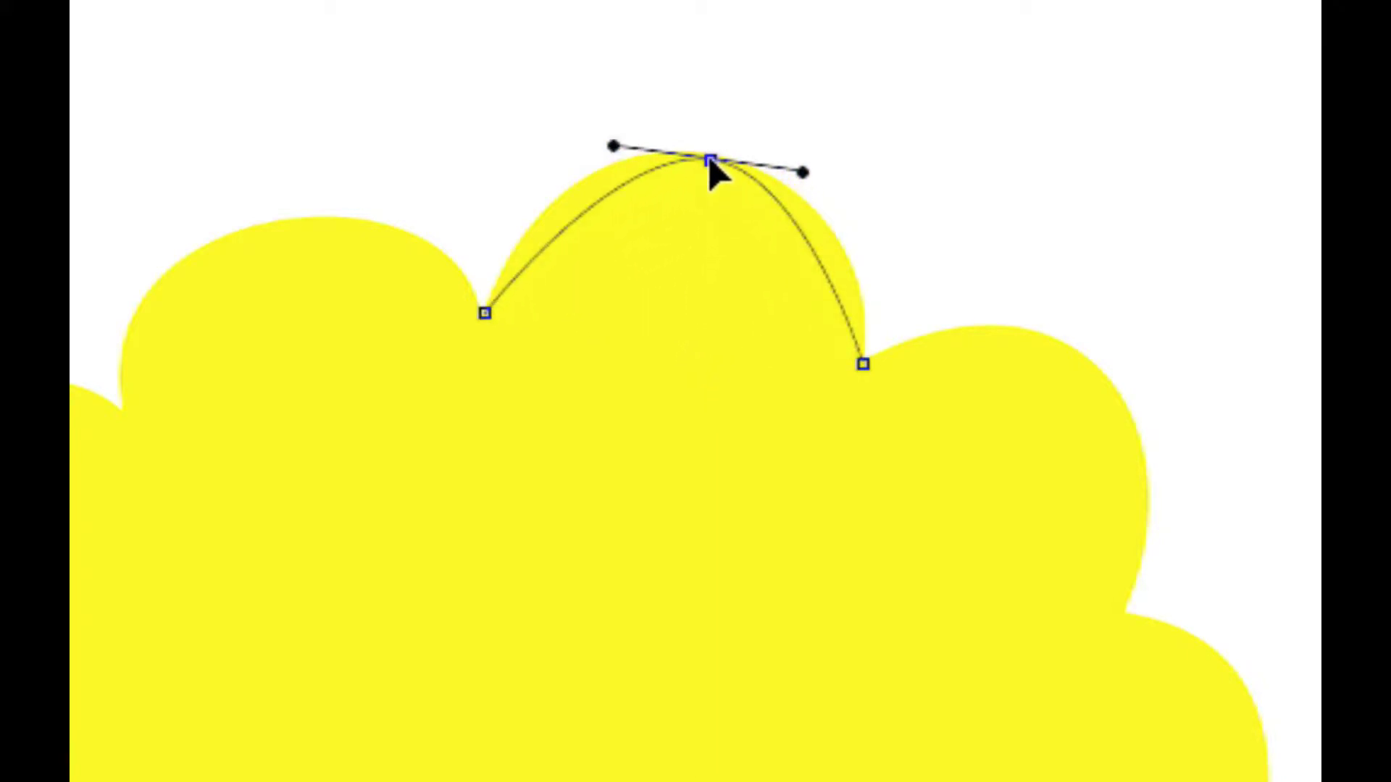
drag(803, 168, 880, 187)
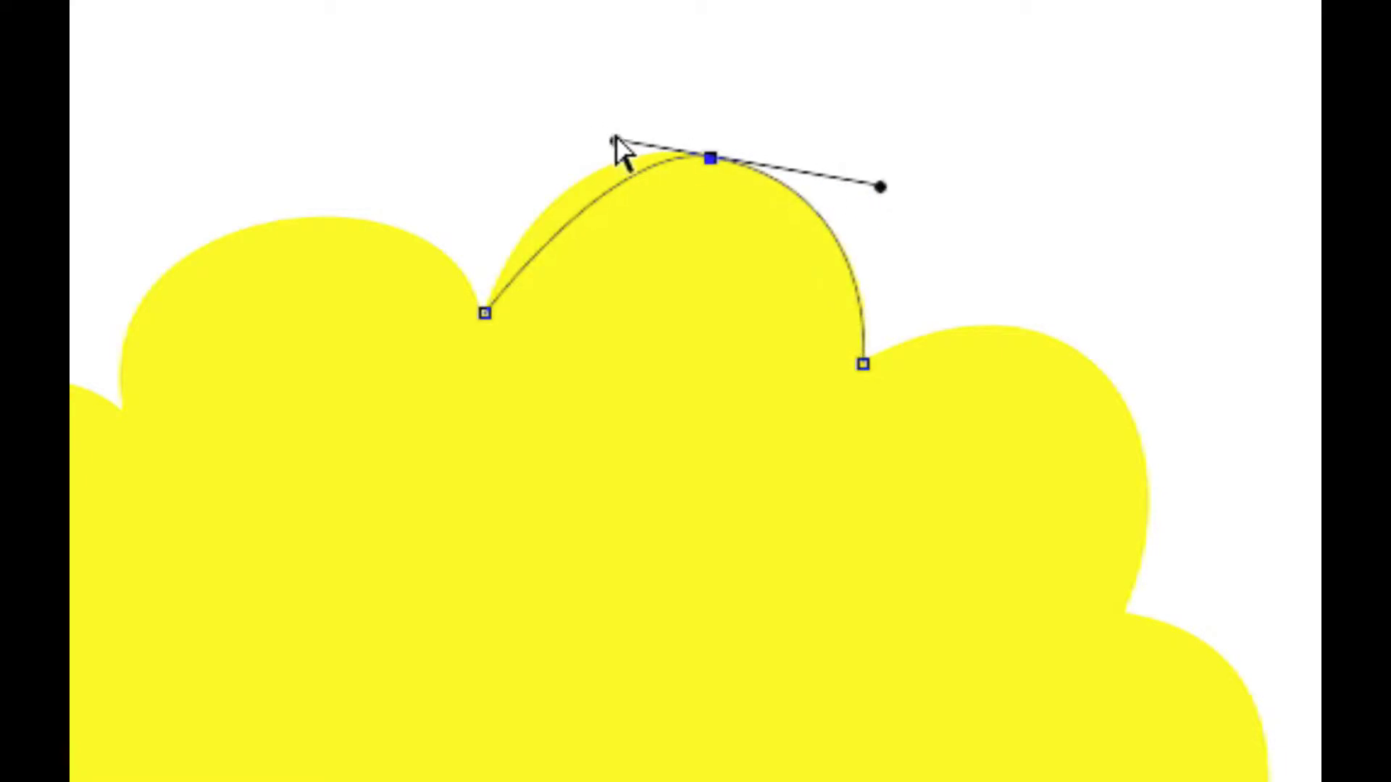
drag(616, 140, 555, 121)
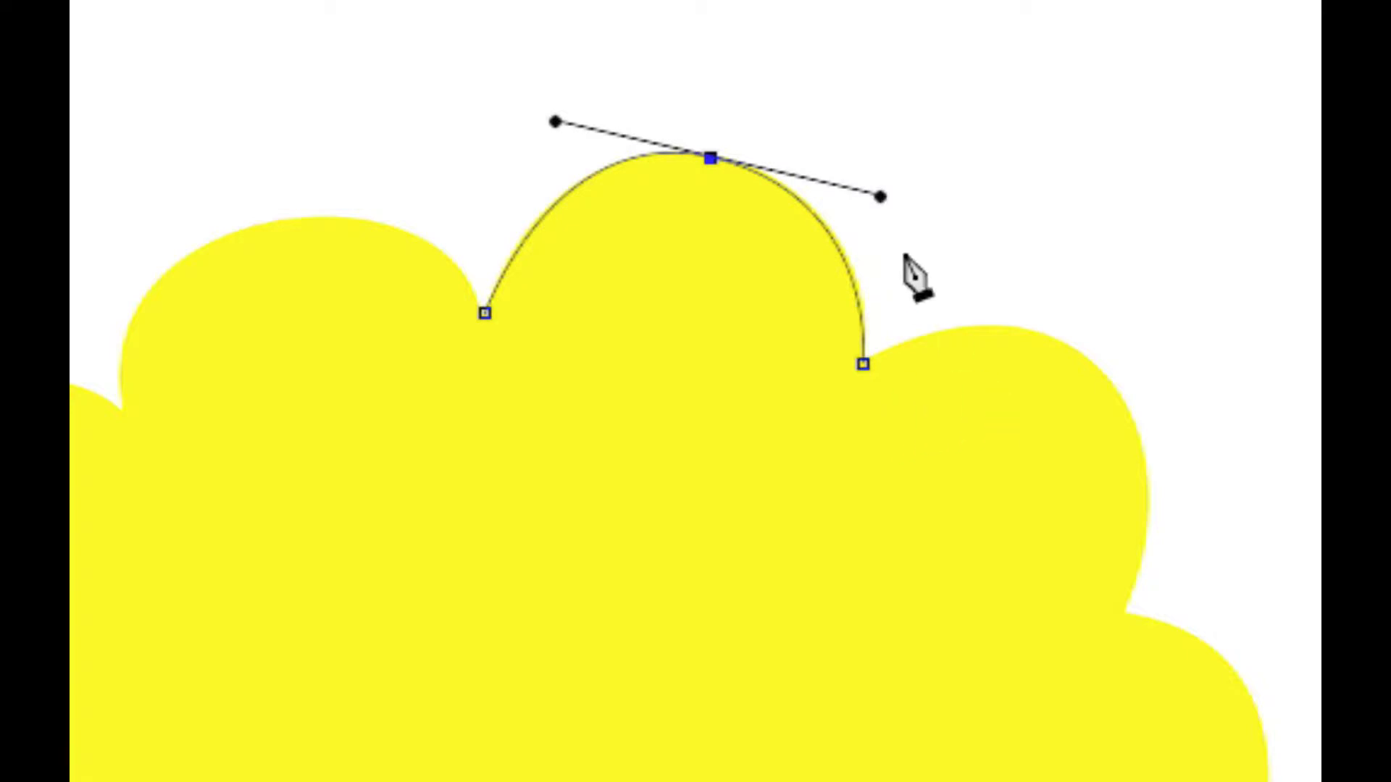
drag(887, 192, 891, 193)
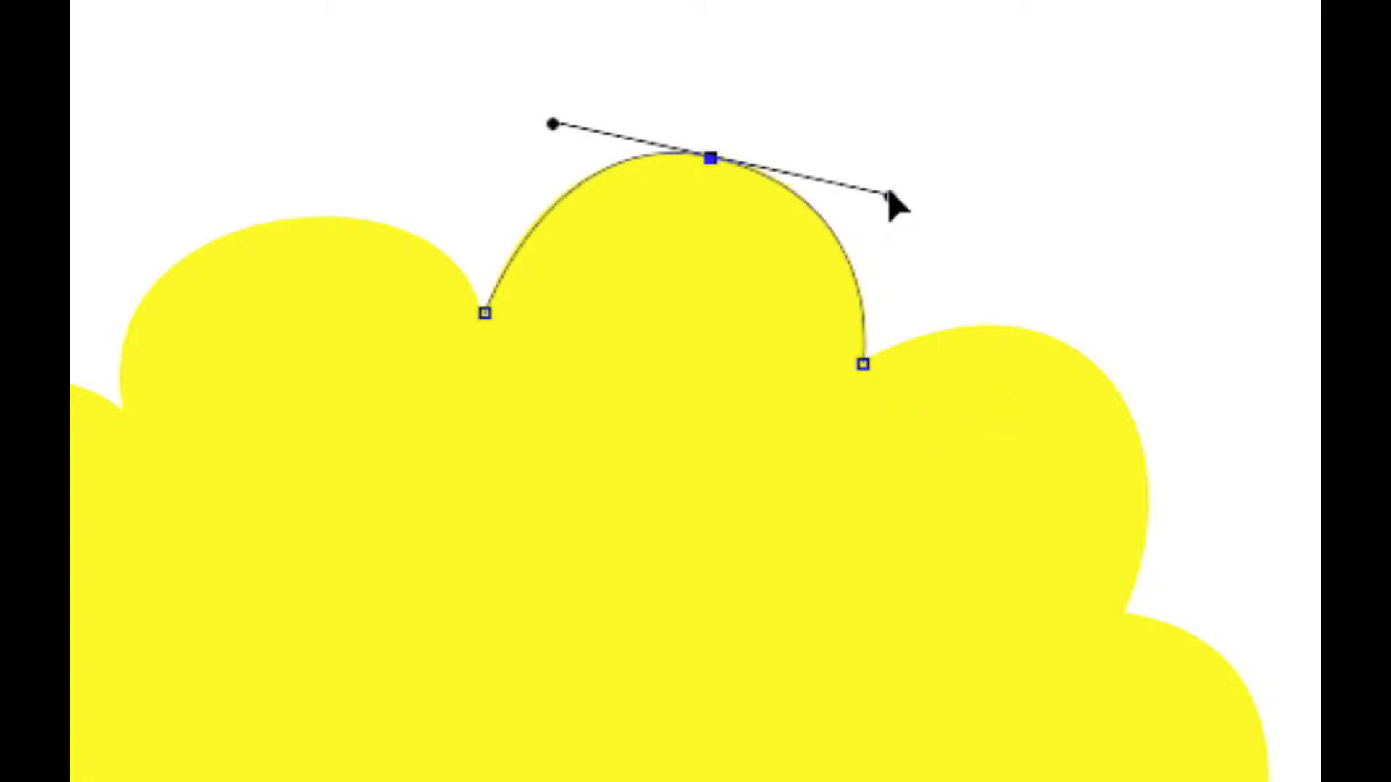
Step: Extend the path to the next notch clockwise, add a middle anchor, and shape it with its handles to fit the lobe
key(ctrl+space)
ctrl+click(684, 337)
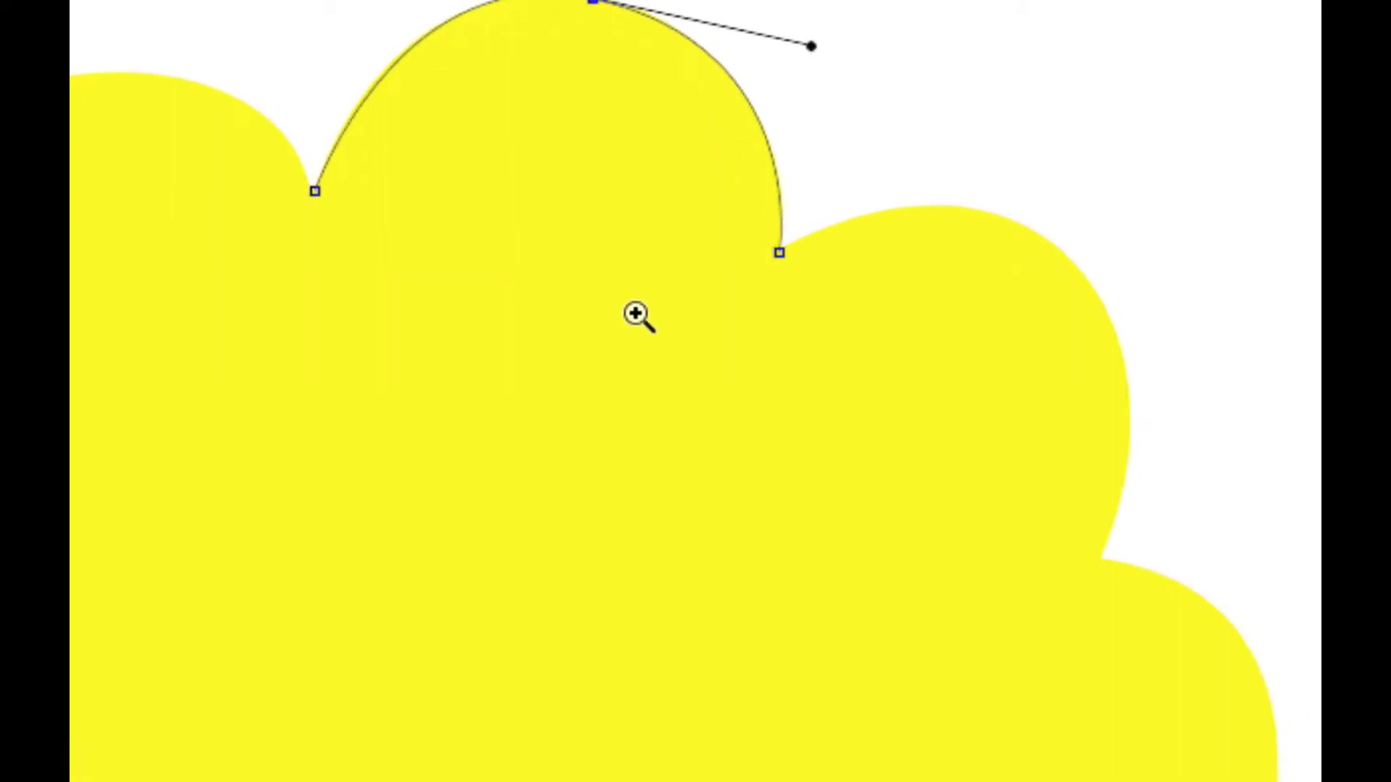
ctrl+click(704, 316)
drag(505, 69, 459, 276)
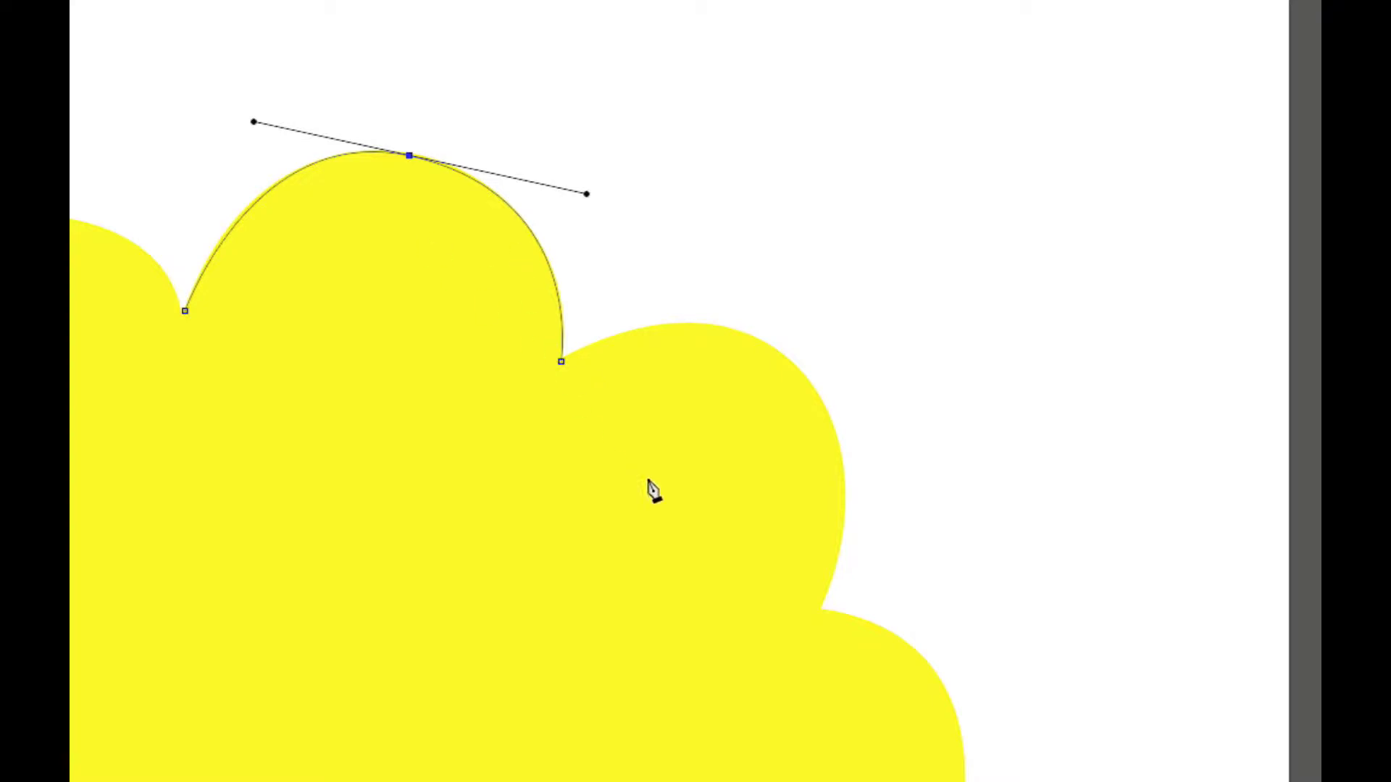
click(821, 609)
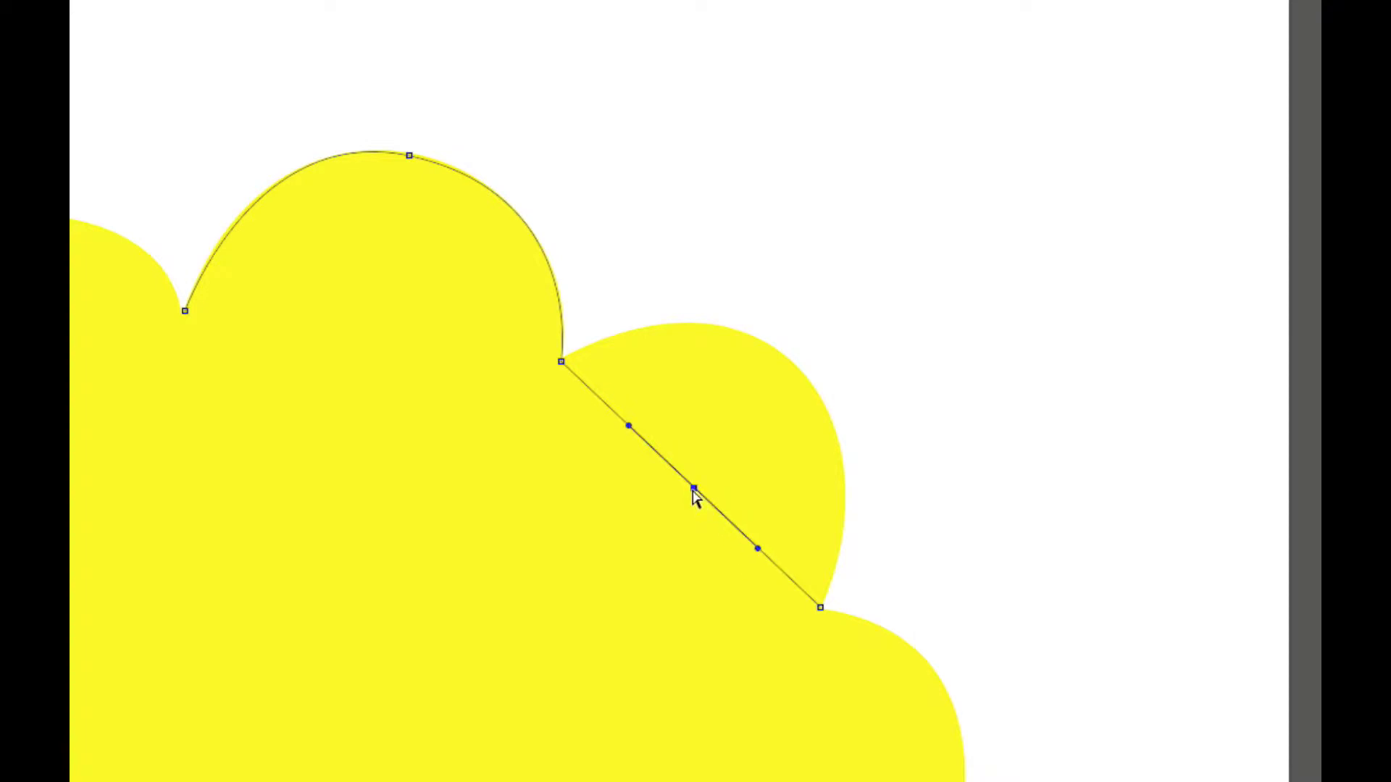
drag(693, 489, 789, 371)
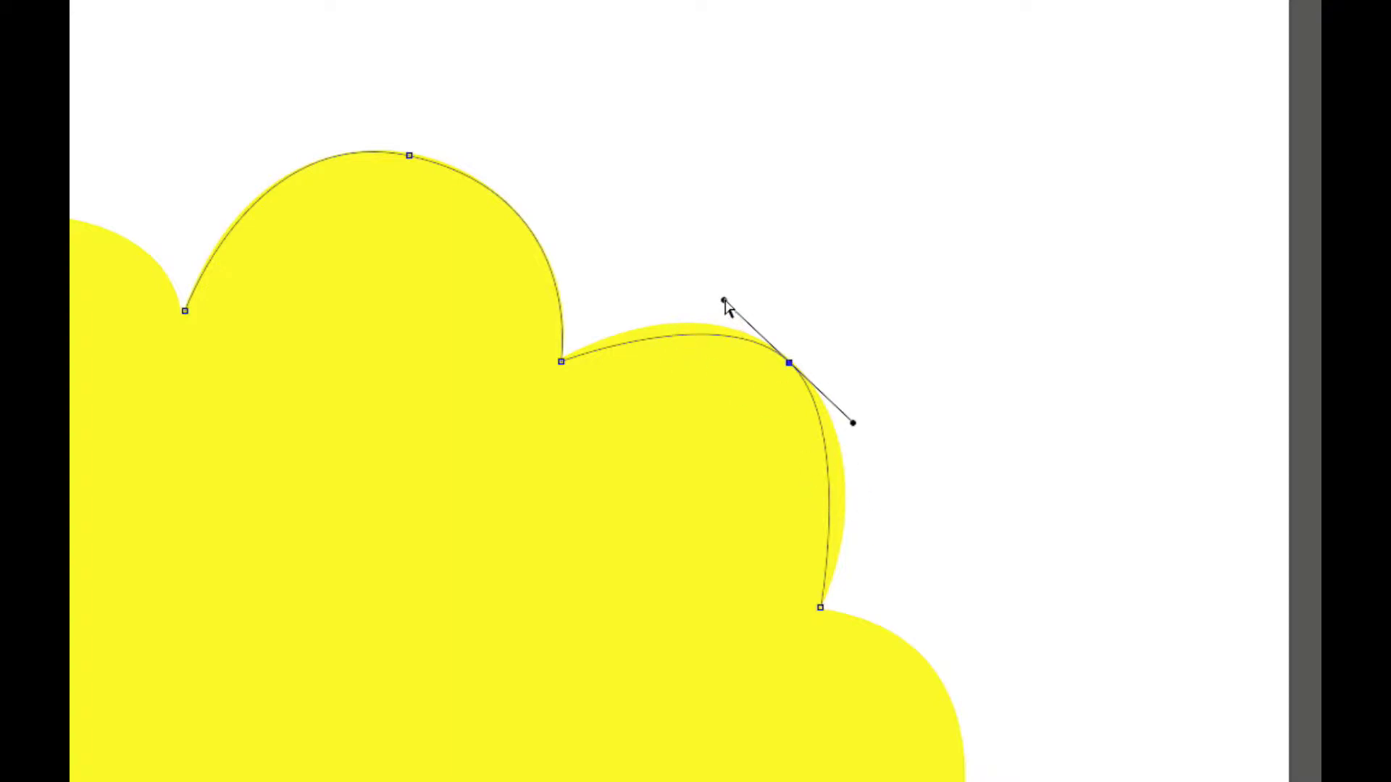
drag(722, 301, 681, 283)
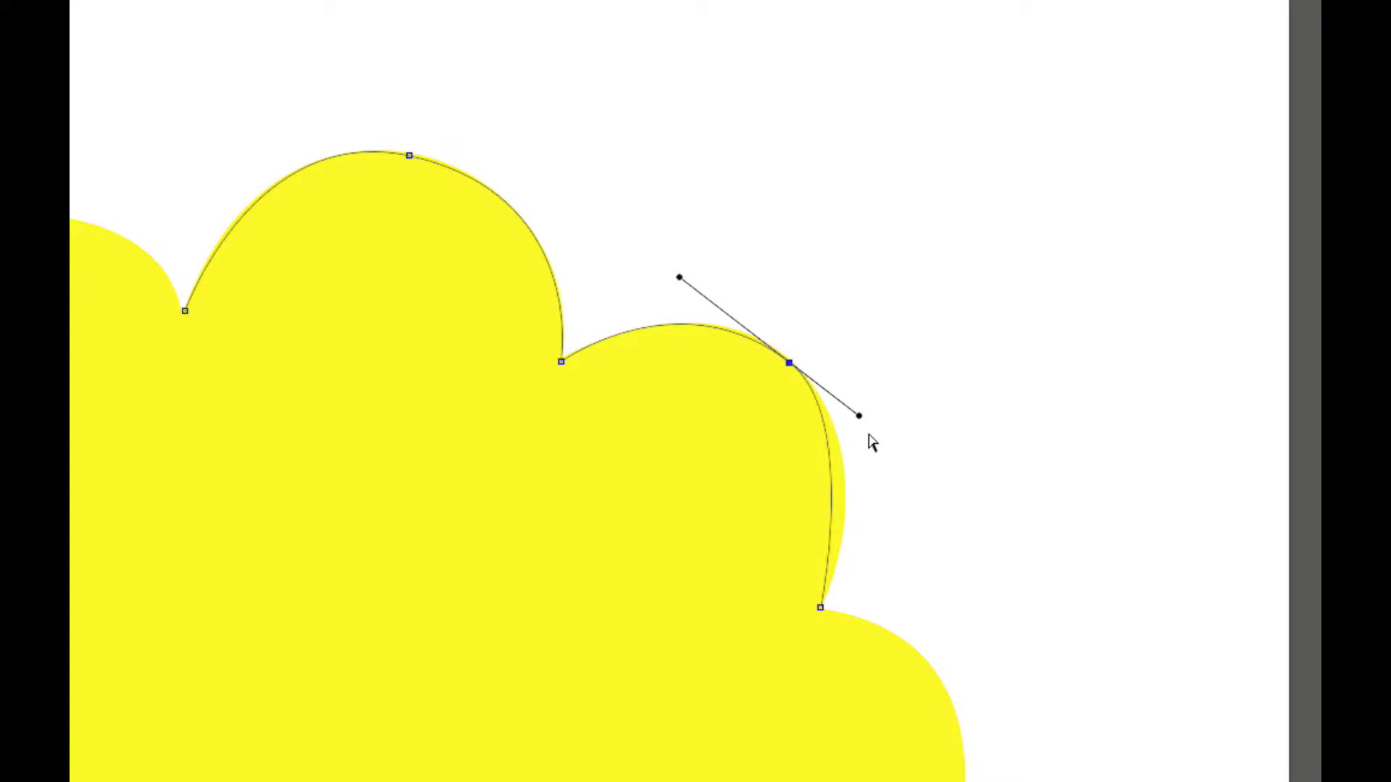
drag(860, 418, 892, 441)
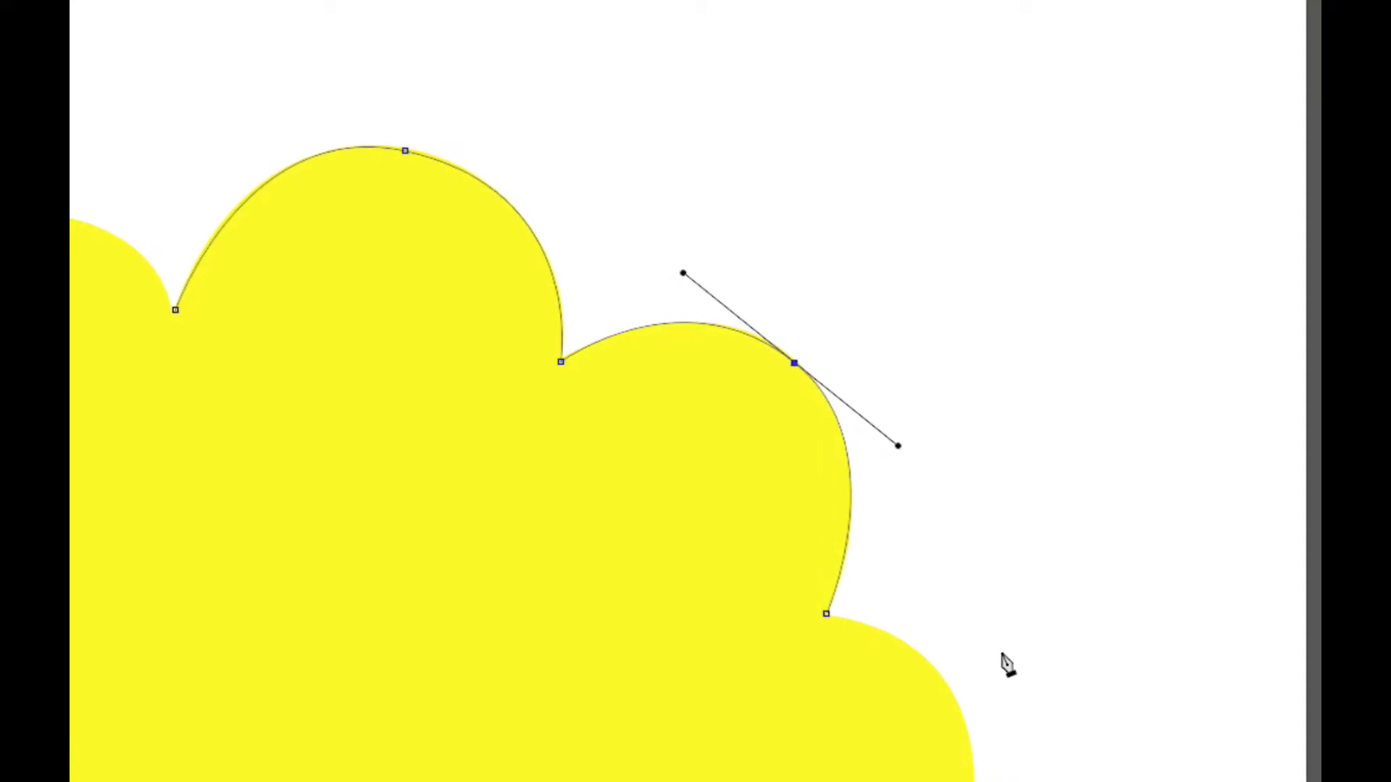
Step: Continue the path with straight segments from notch to notch down the shape's right side and along its bottom lobes
drag(977, 577, 745, 177)
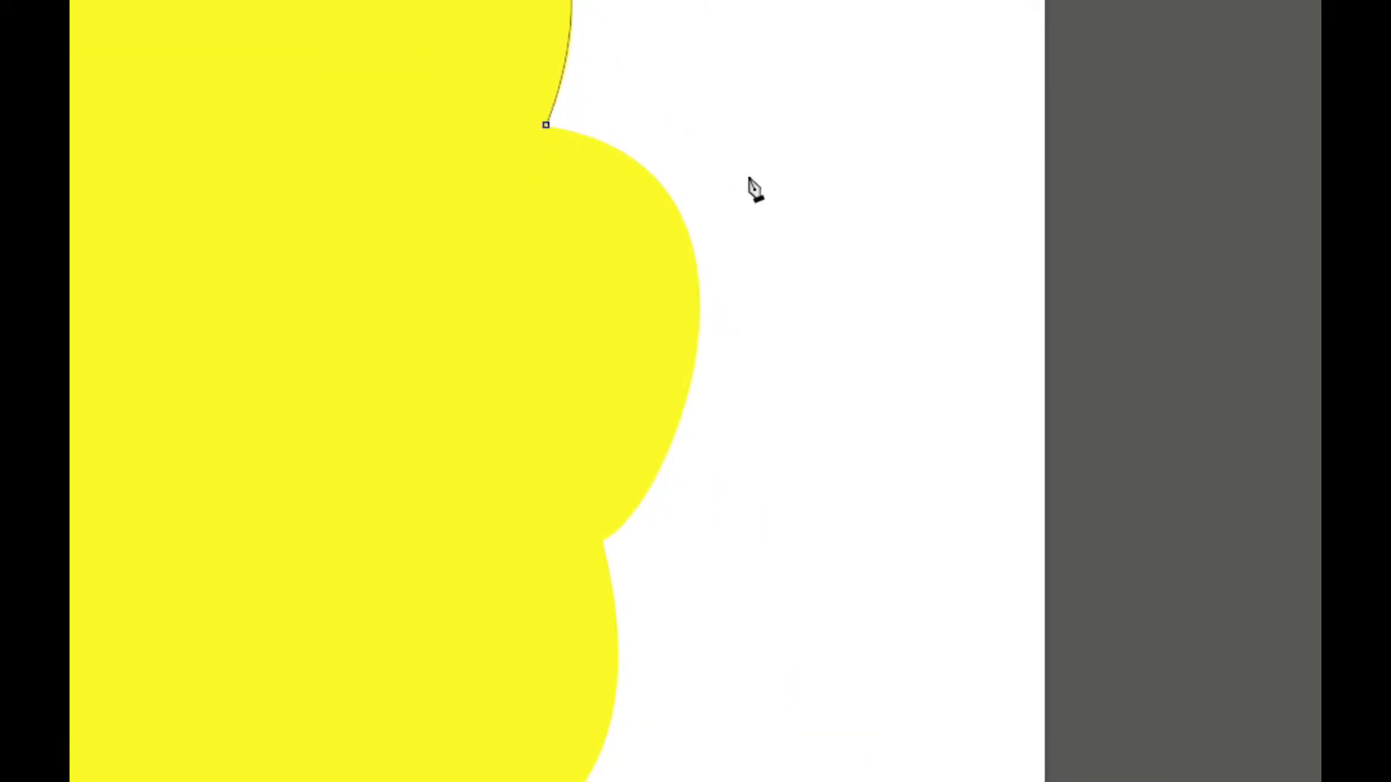
click(605, 551)
drag(752, 766, 1053, 538)
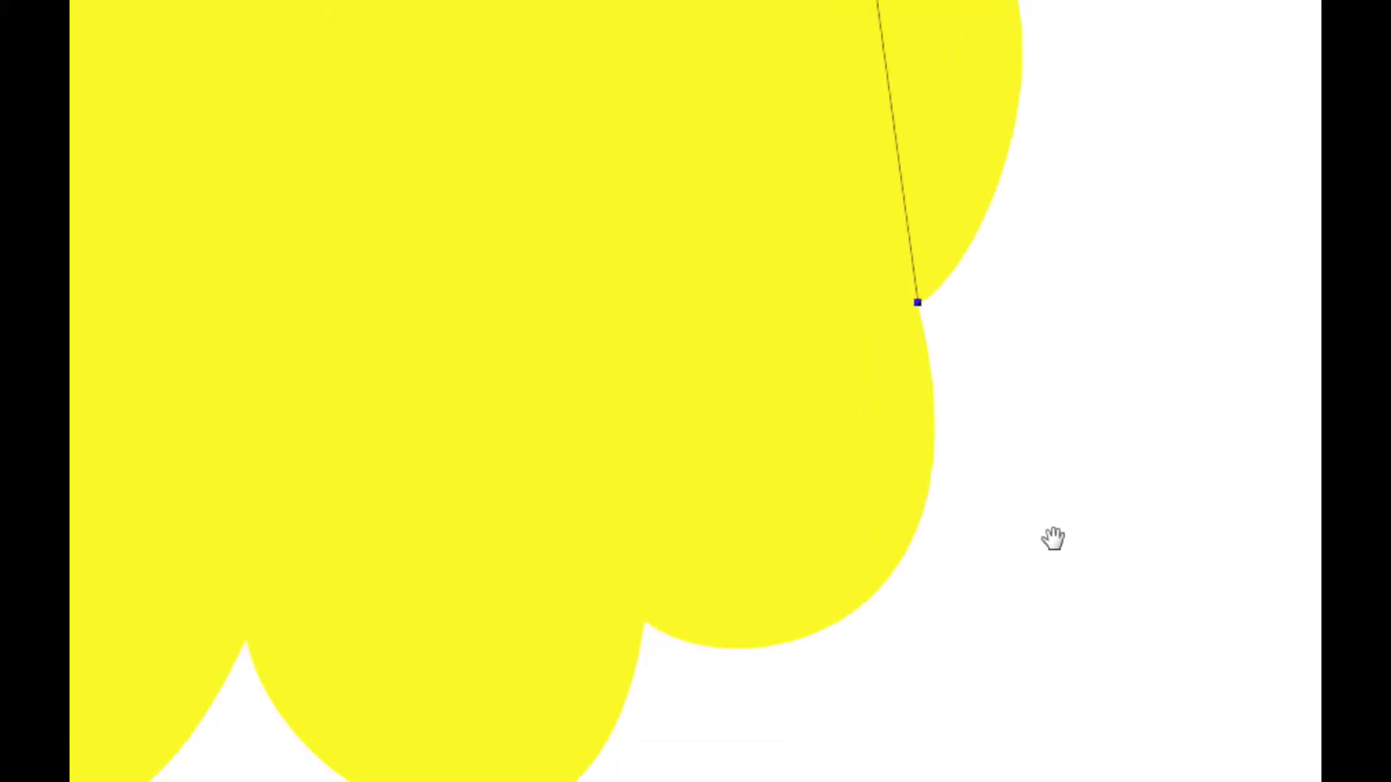
click(645, 625)
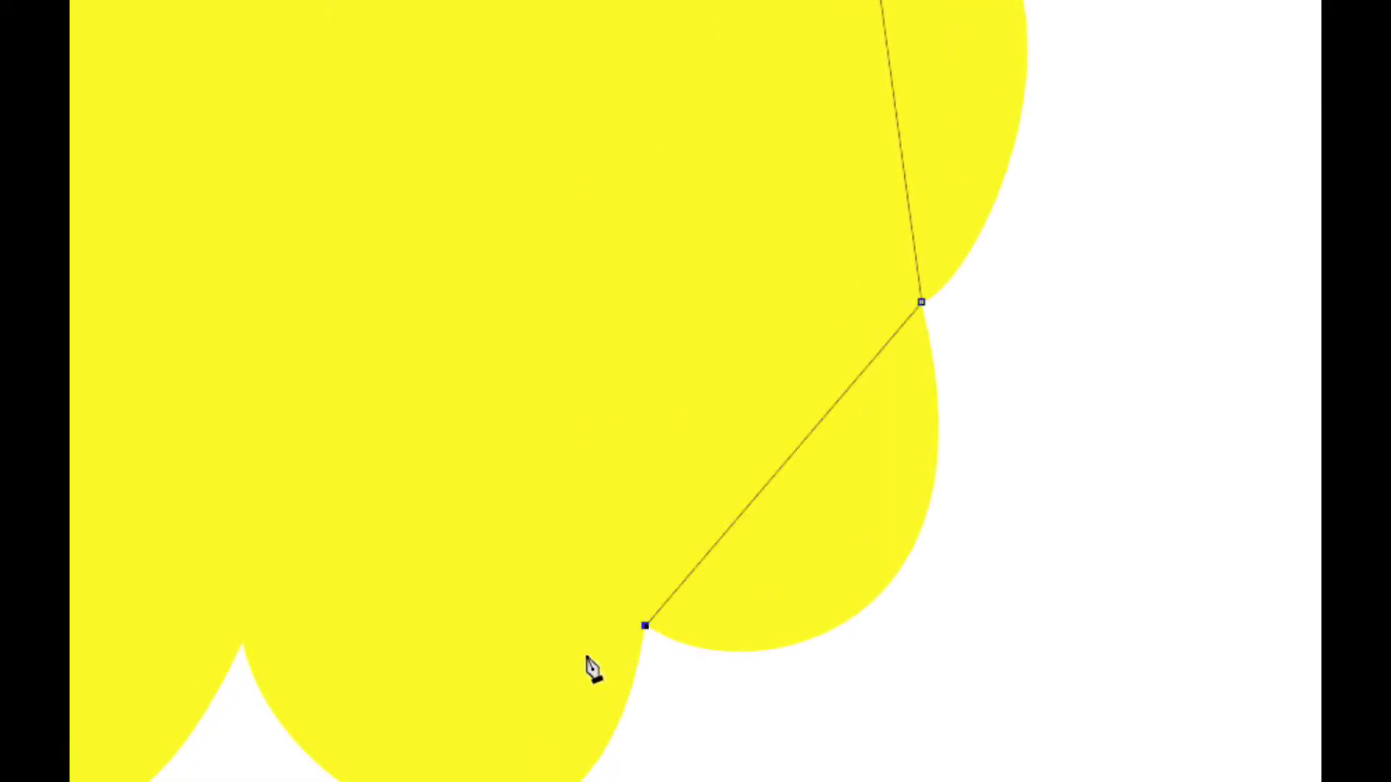
click(242, 640)
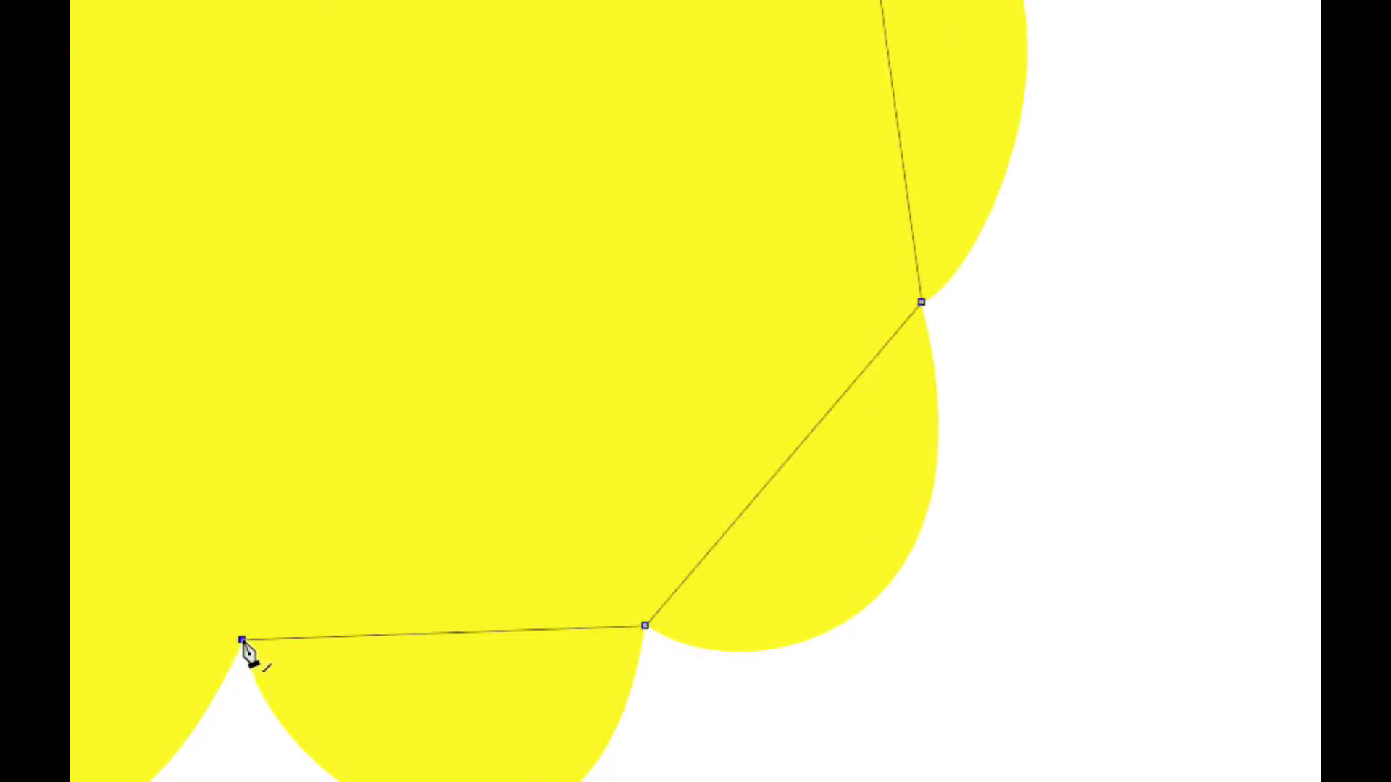
click(530, 684)
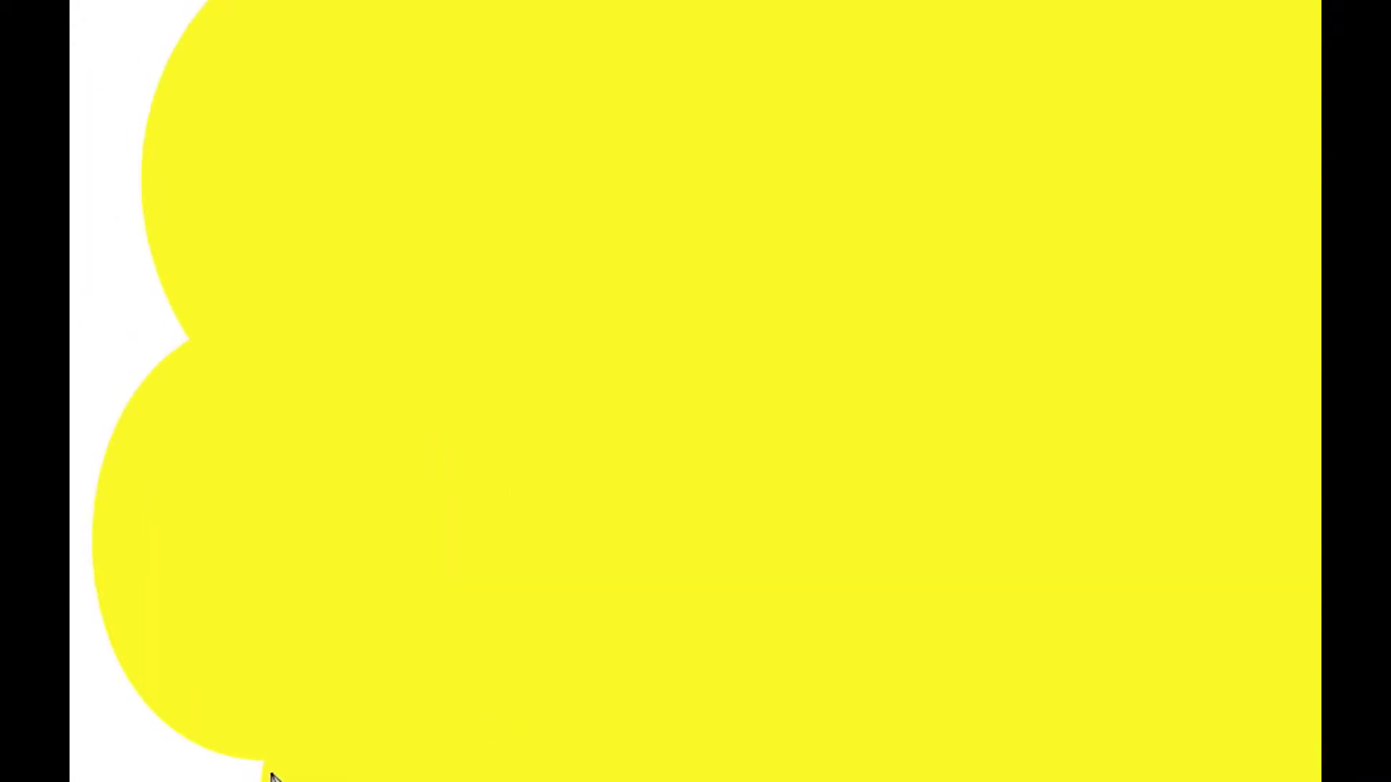
Step: Place anchor points at the notches up the shape's left side and close the path at its starting anchor
click(263, 760)
click(191, 343)
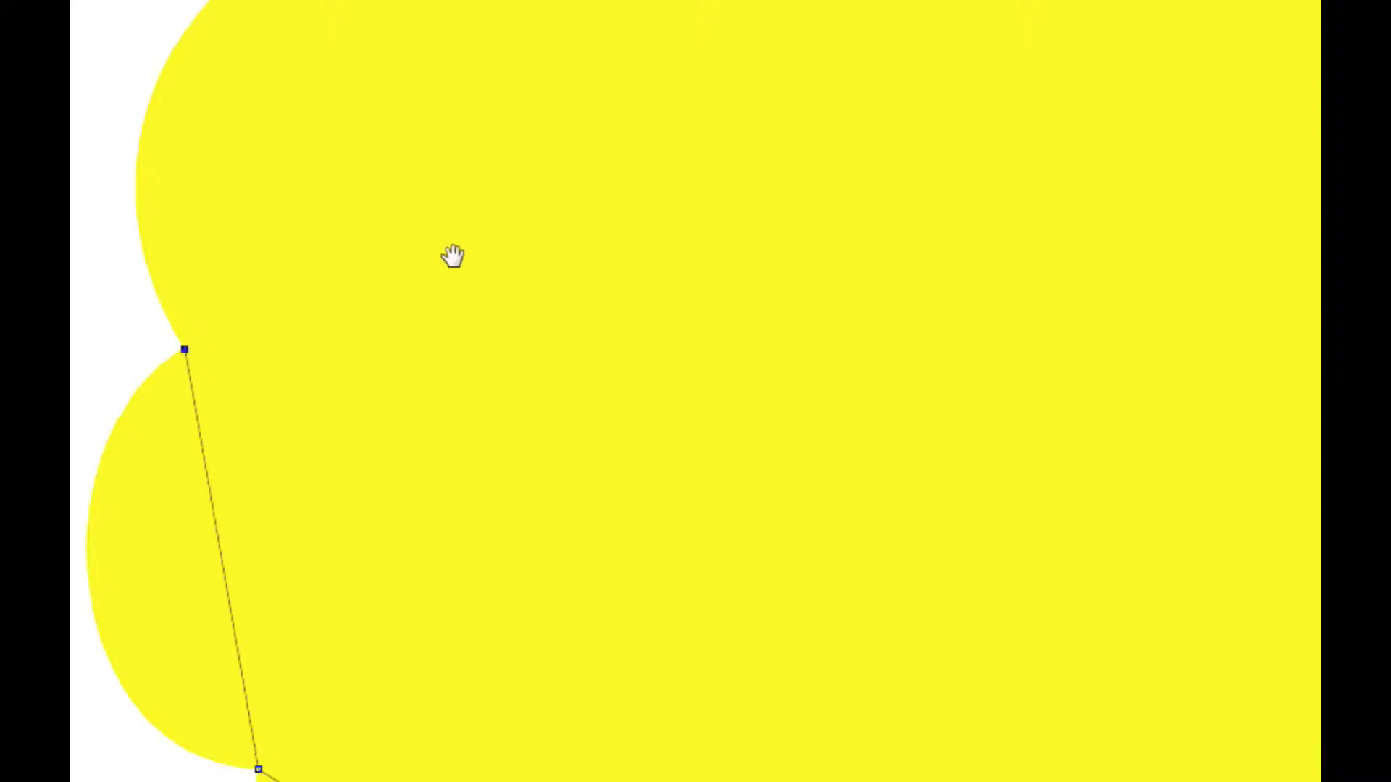
click(303, 380)
click(718, 267)
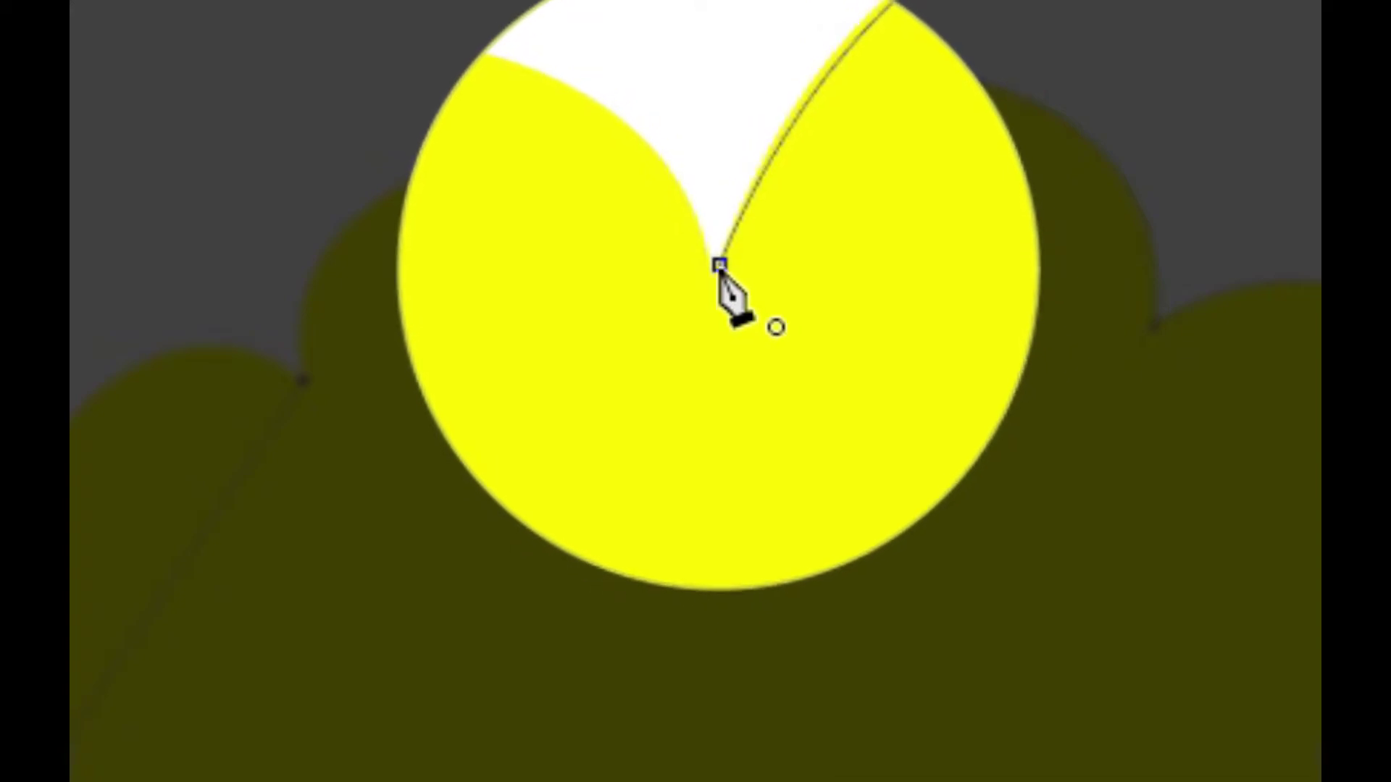
click(719, 267)
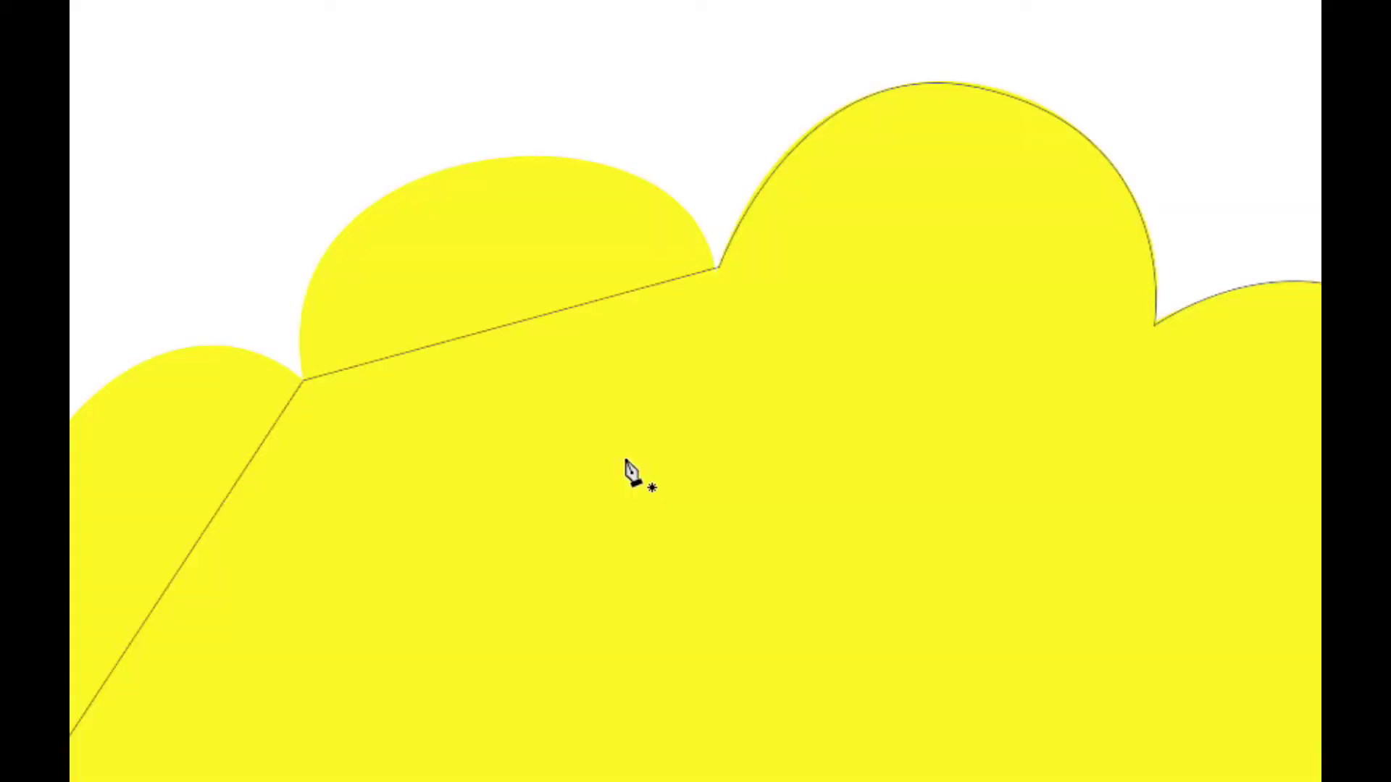
Step: Add a middle anchor to the segment left of the topmost lobe, move it to the lobe's edge, and fit both handles
key(v)
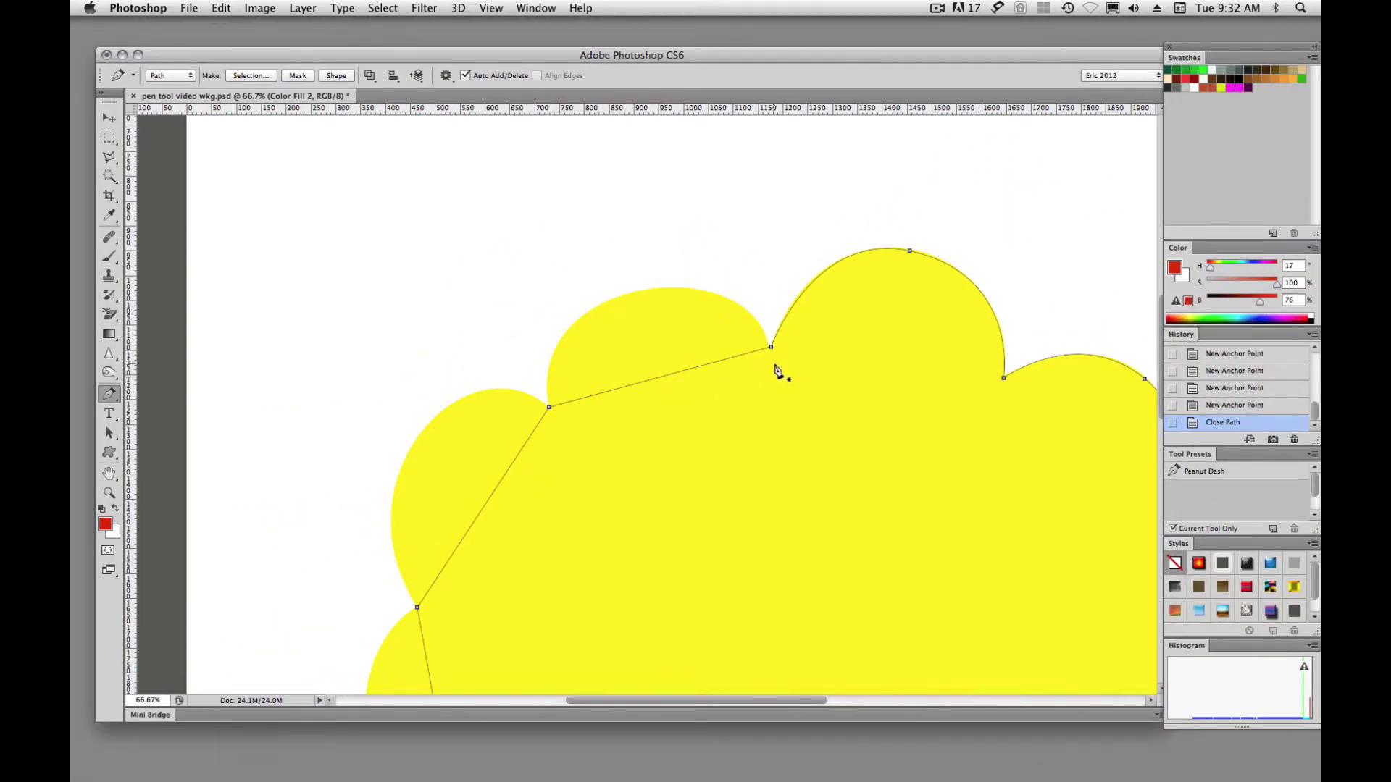
click(662, 378)
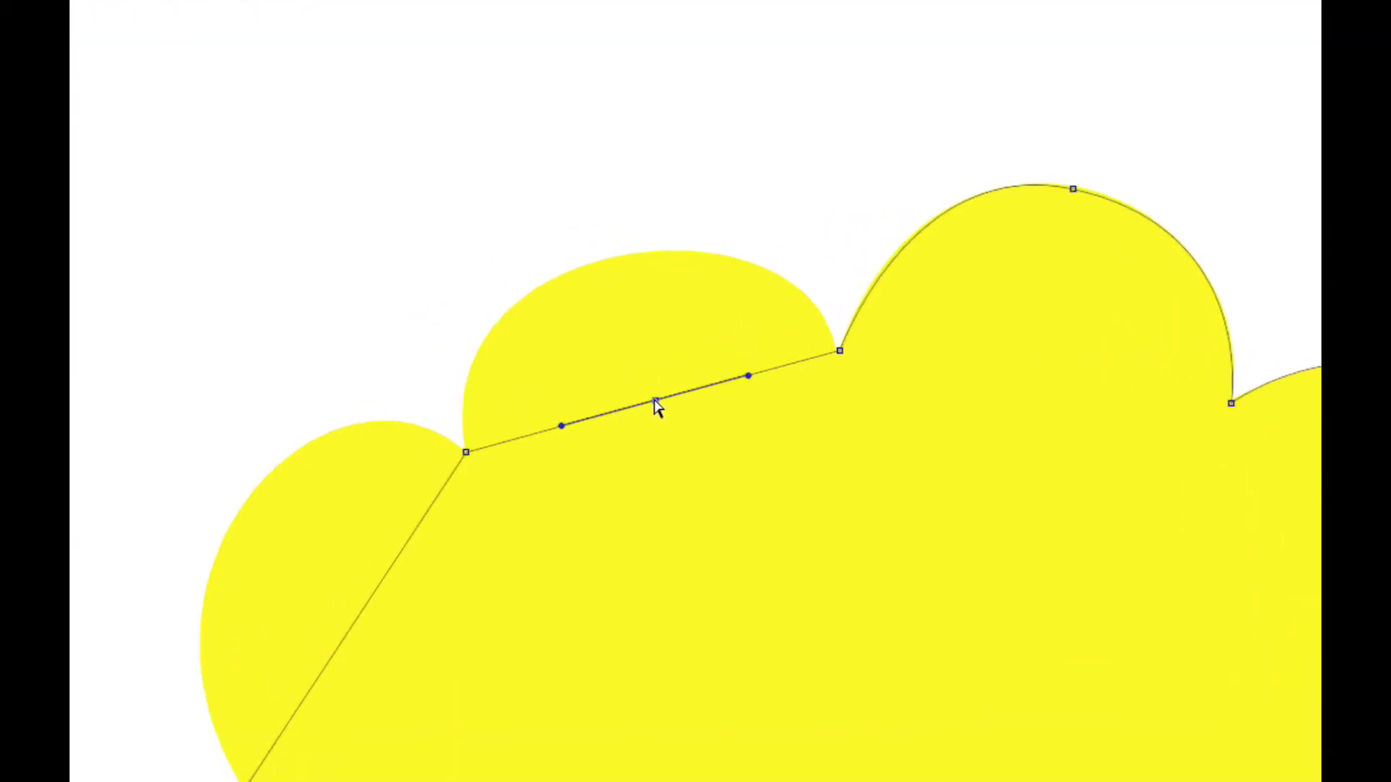
drag(662, 379, 636, 297)
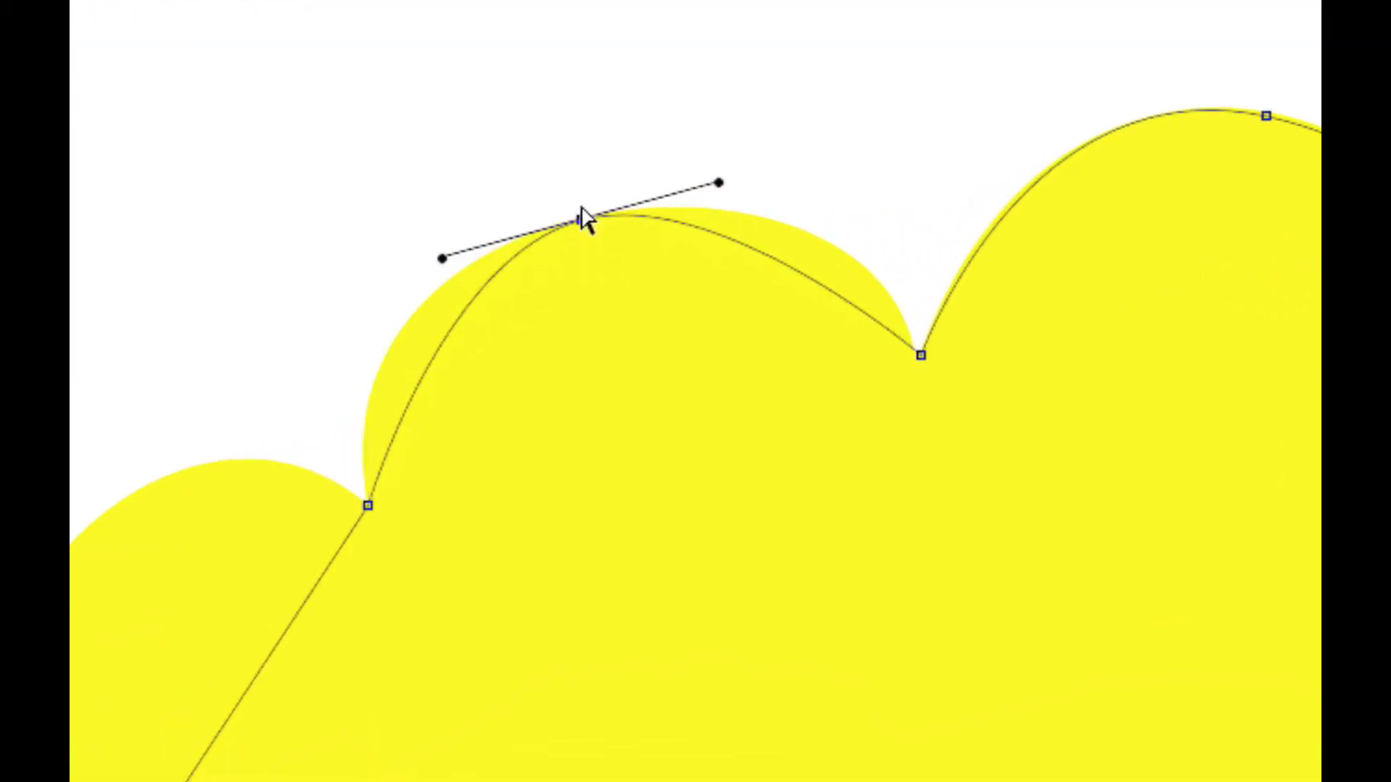
drag(719, 182, 860, 155)
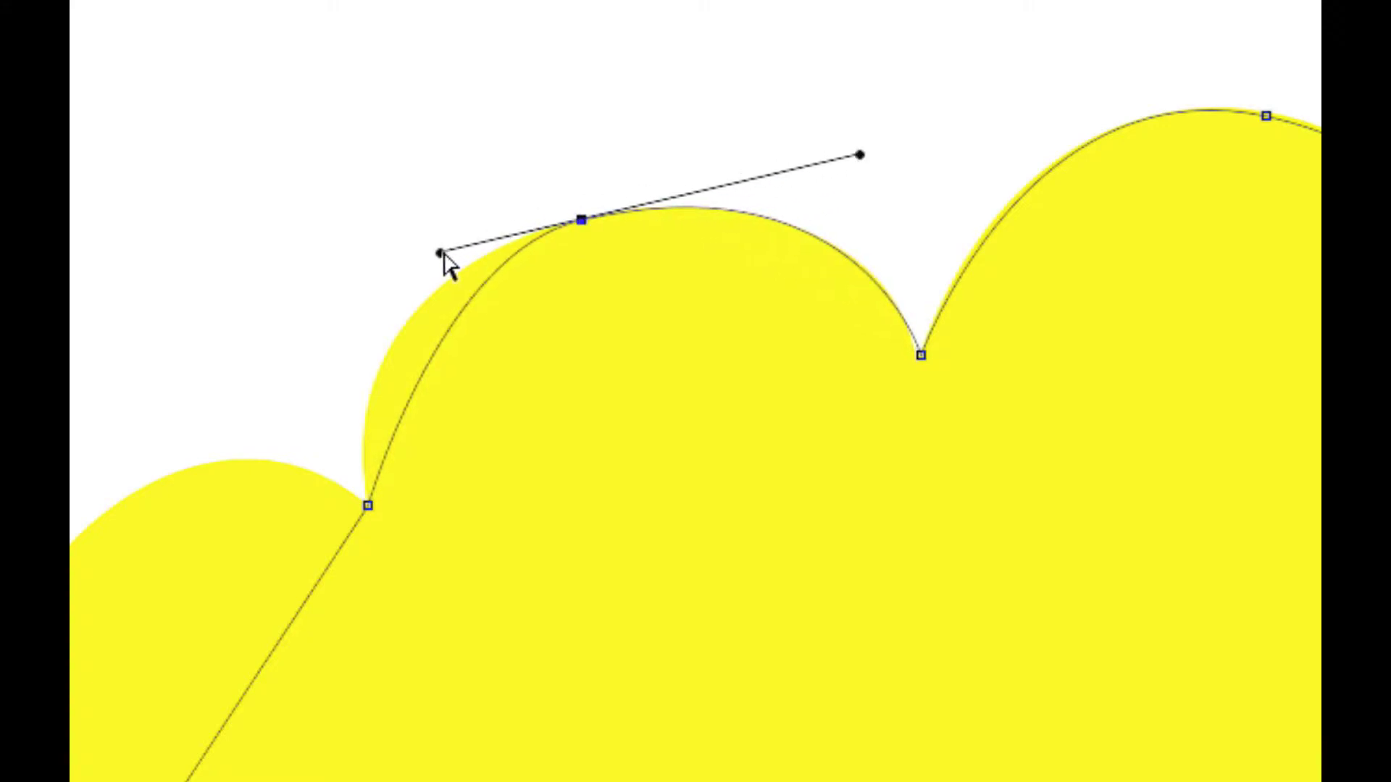
drag(440, 253, 321, 278)
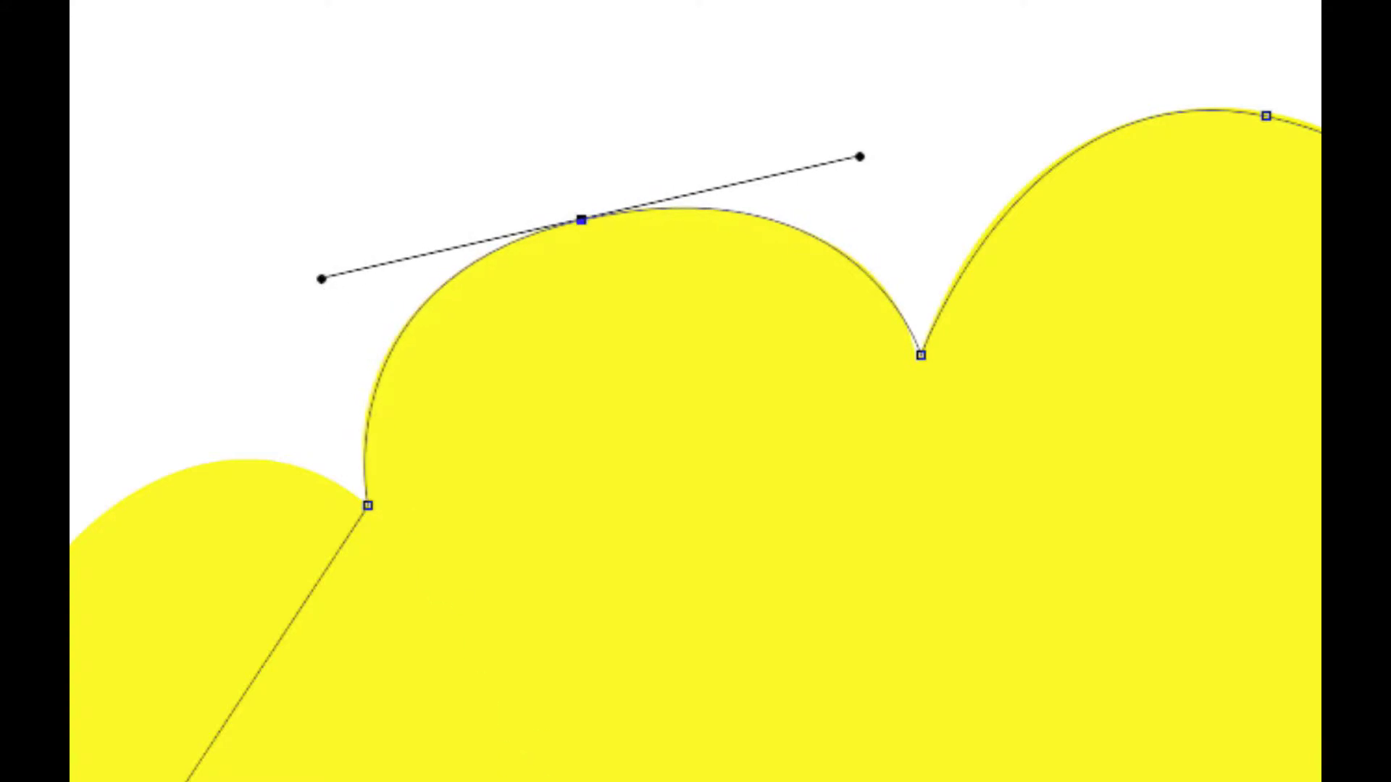
Step: Curve the straight segment across the upper-left lobe by adding a middle anchor, moving it to the edge and adjusting its handles
drag(449, 781, 876, 475)
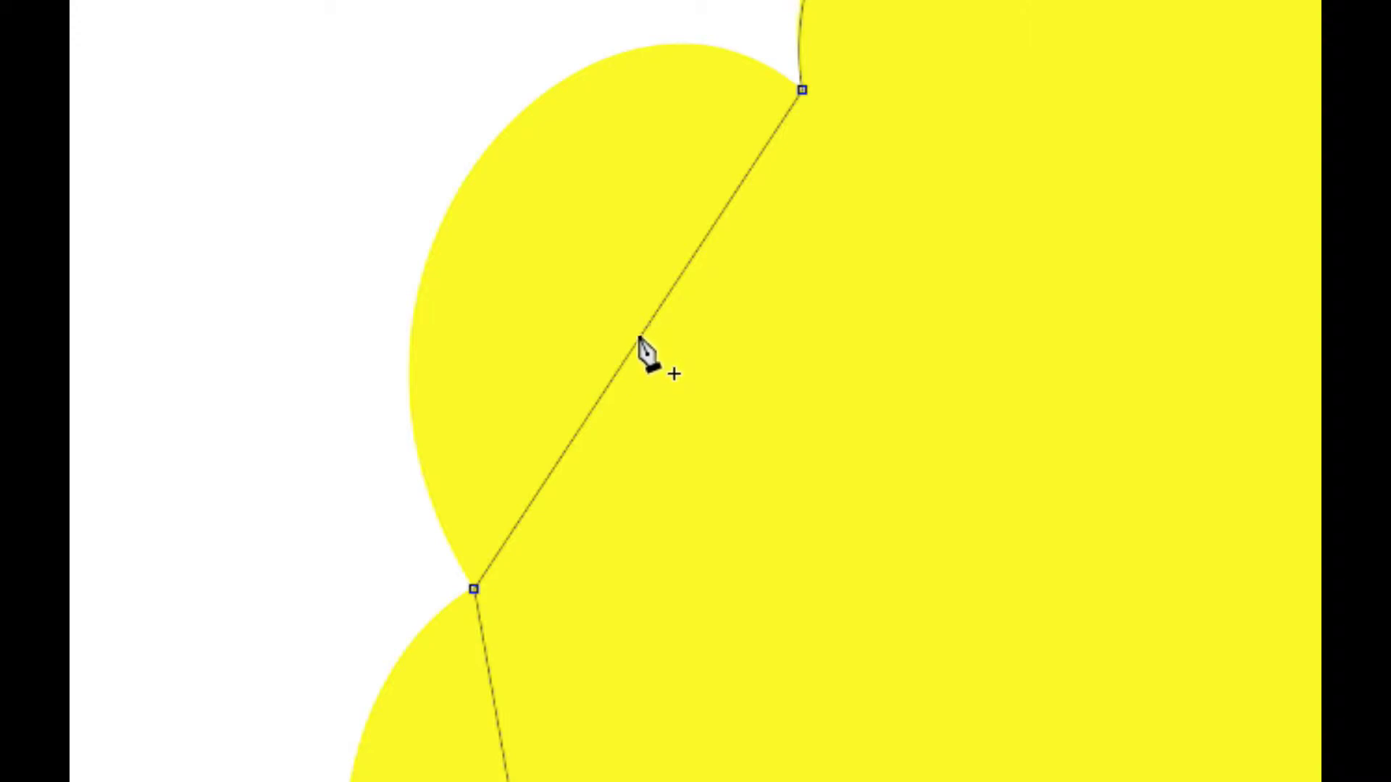
click(642, 337)
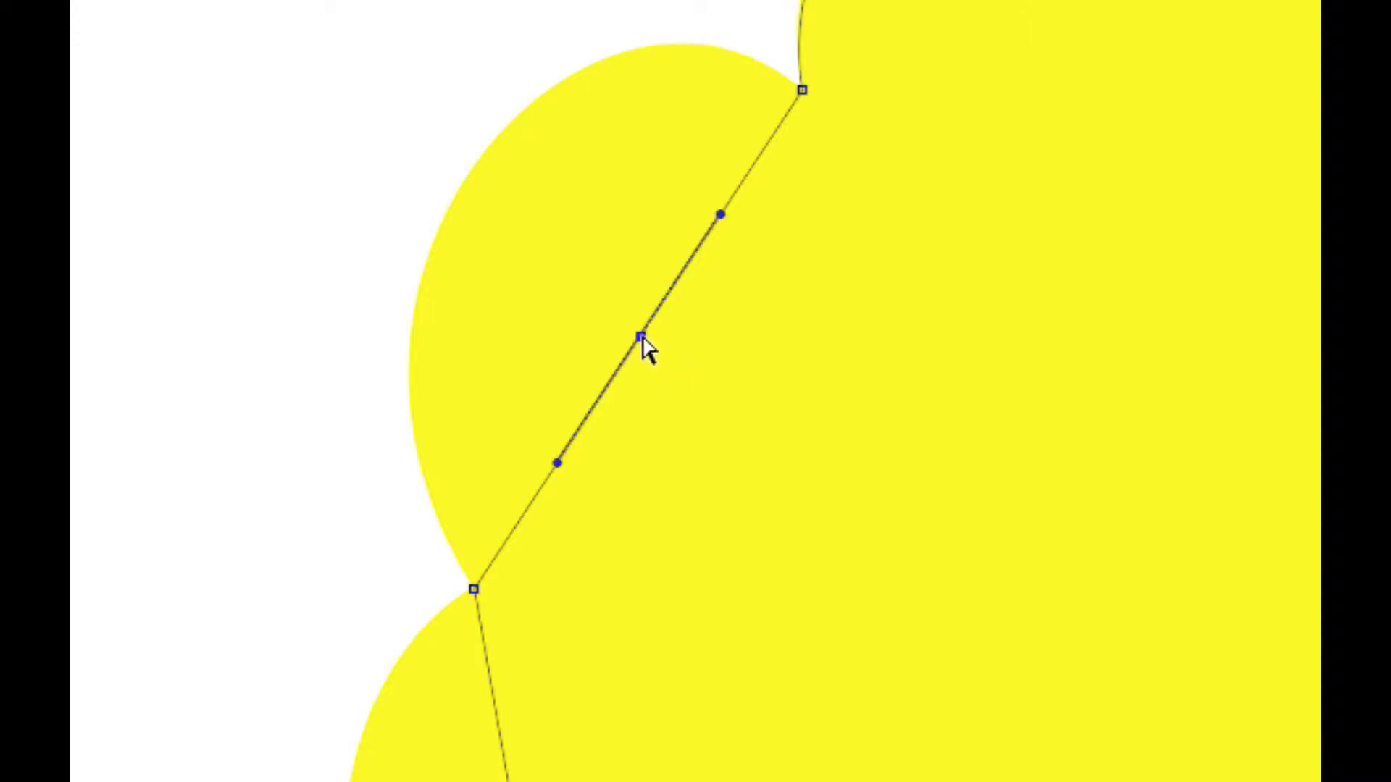
drag(641, 339, 478, 170)
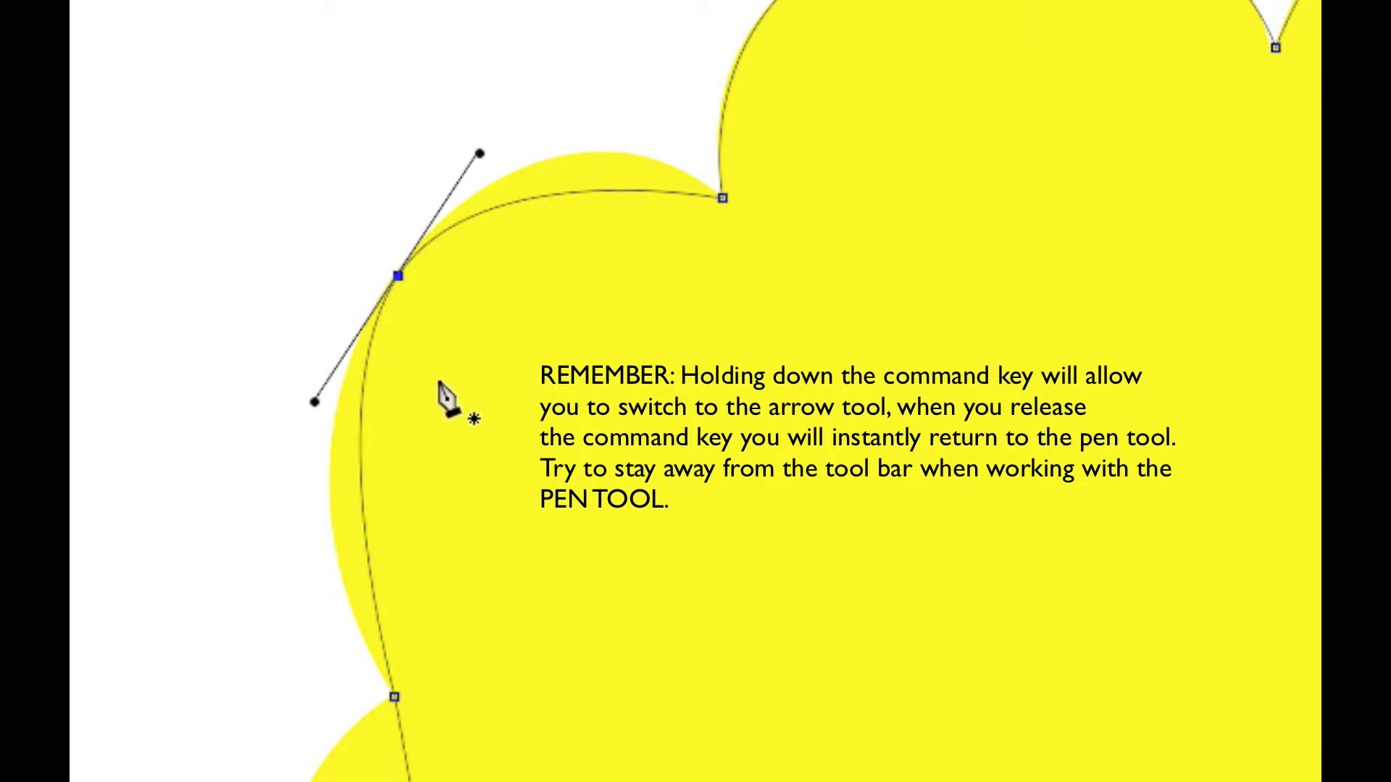
drag(314, 403, 251, 457)
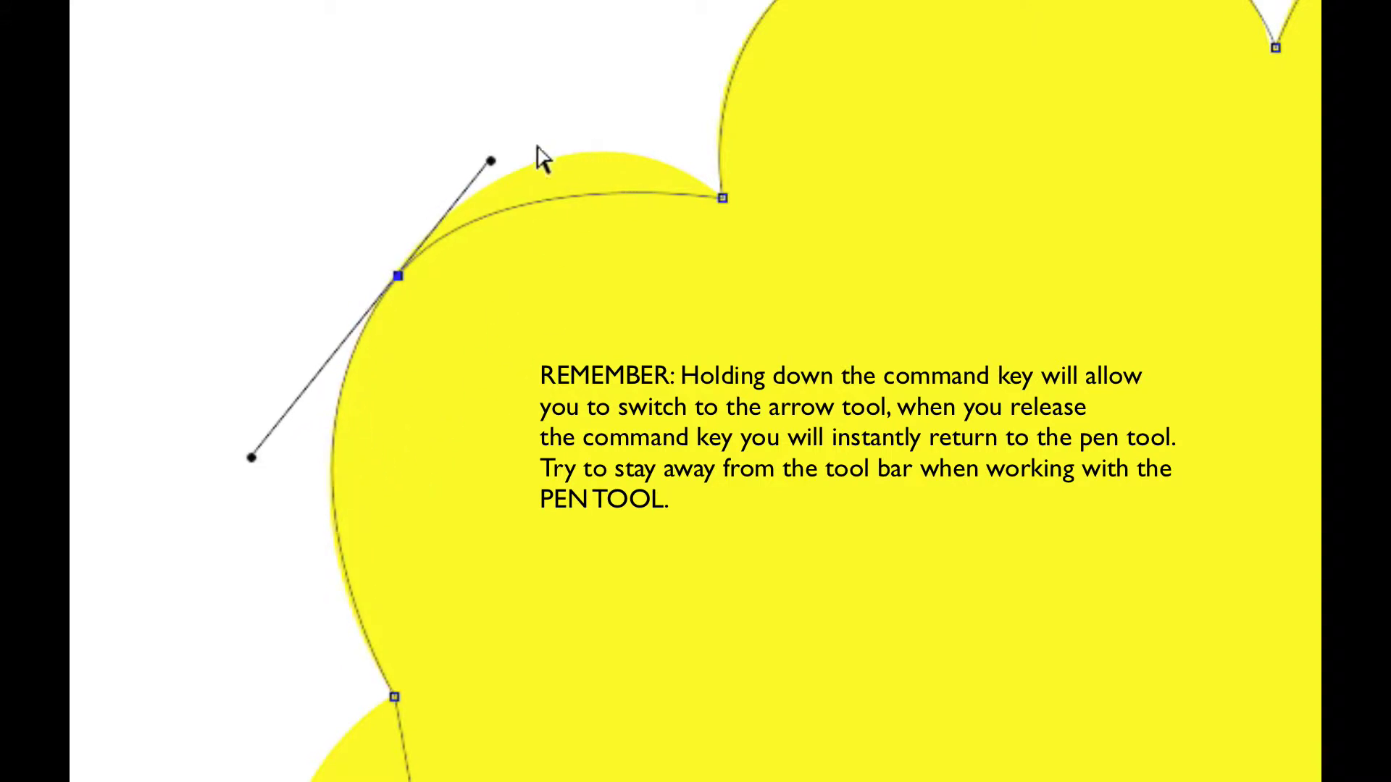
drag(490, 161, 557, 57)
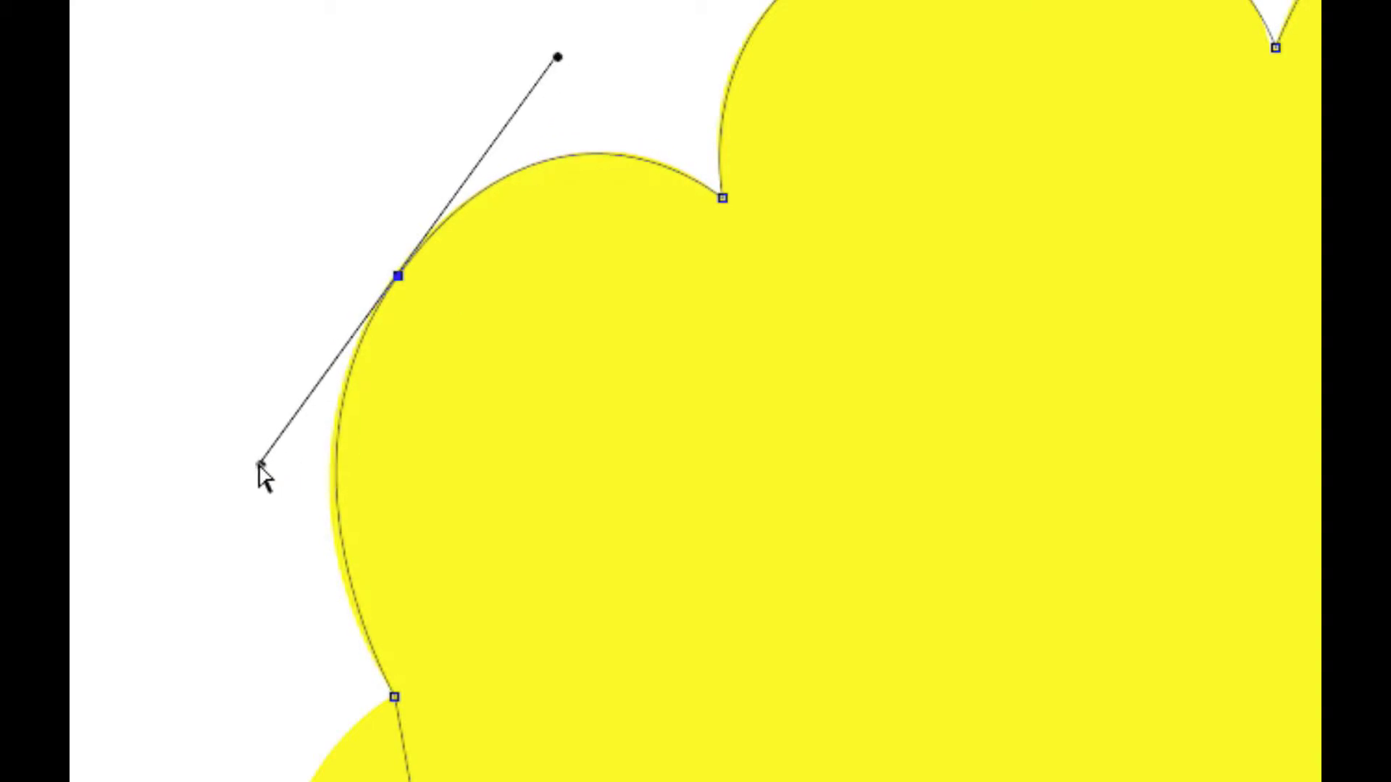
drag(259, 463, 253, 470)
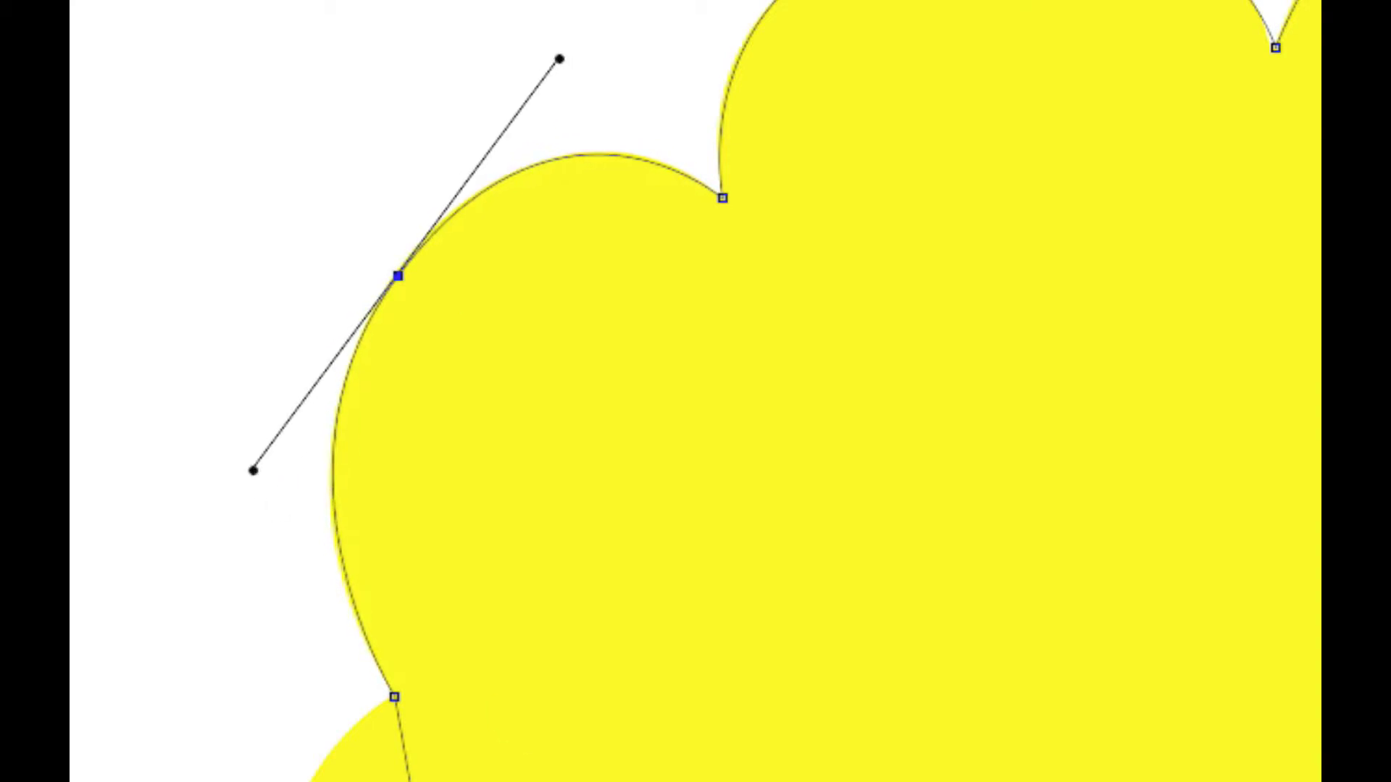
Step: Curve the straight segment across the left lobe by adding a middle anchor, moving it to the edge and adjusting both handles
drag(775, 774, 932, 580)
drag(698, 546, 635, 433)
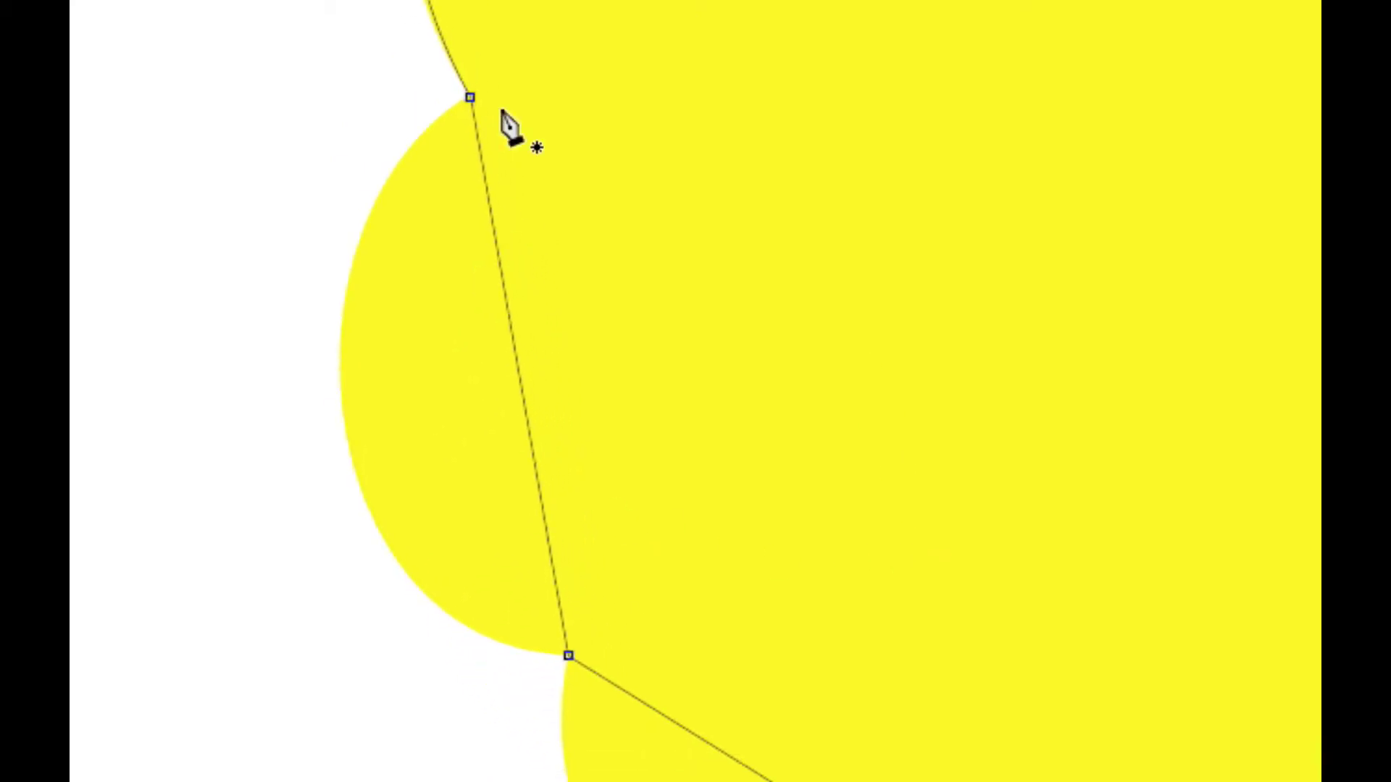
click(518, 367)
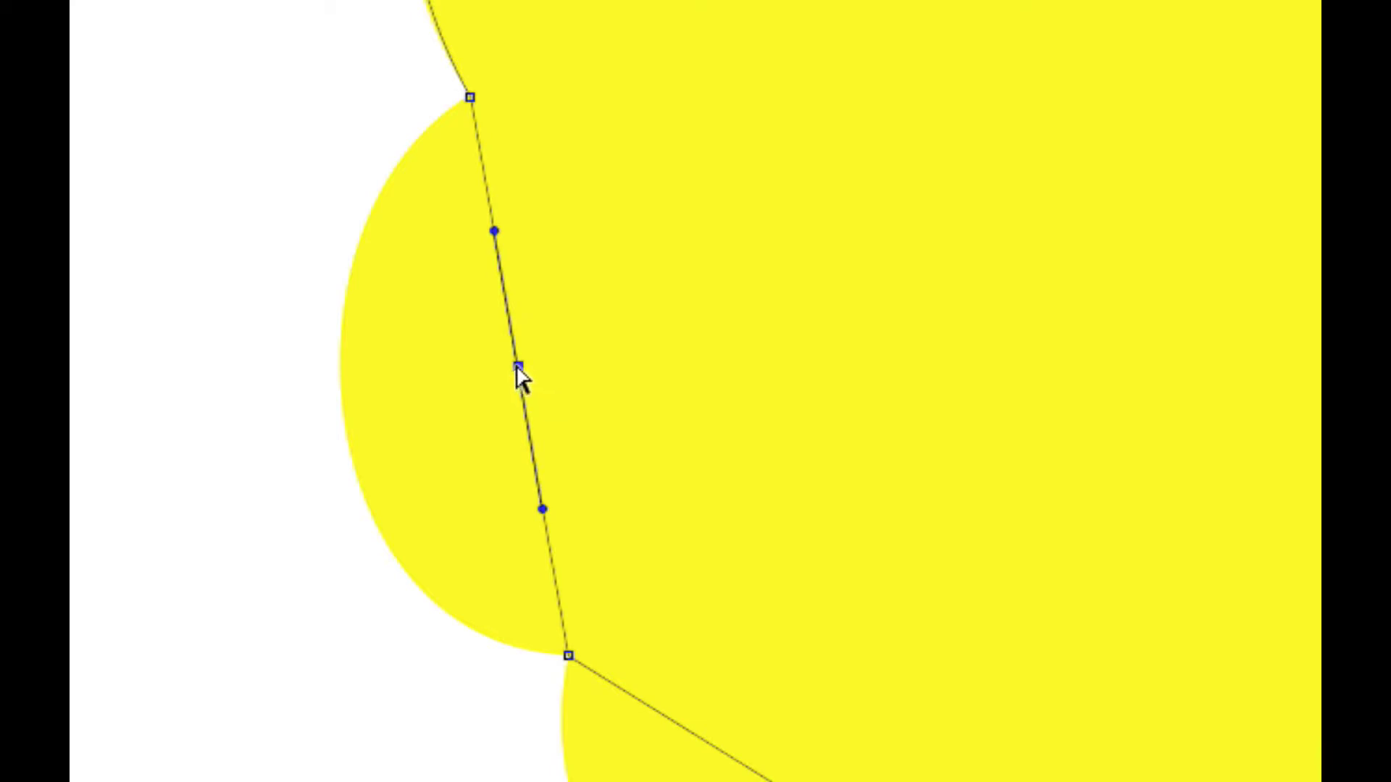
drag(519, 368, 340, 423)
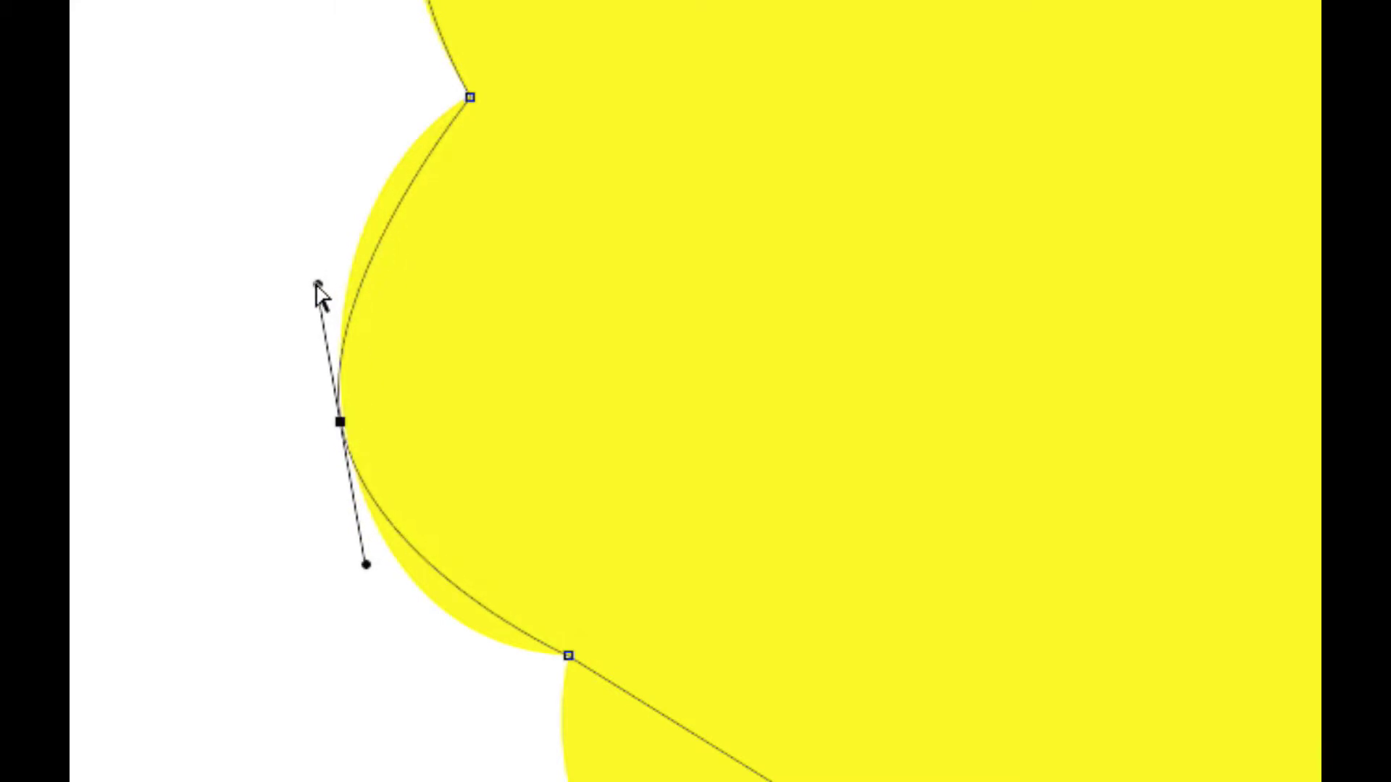
drag(316, 284, 311, 181)
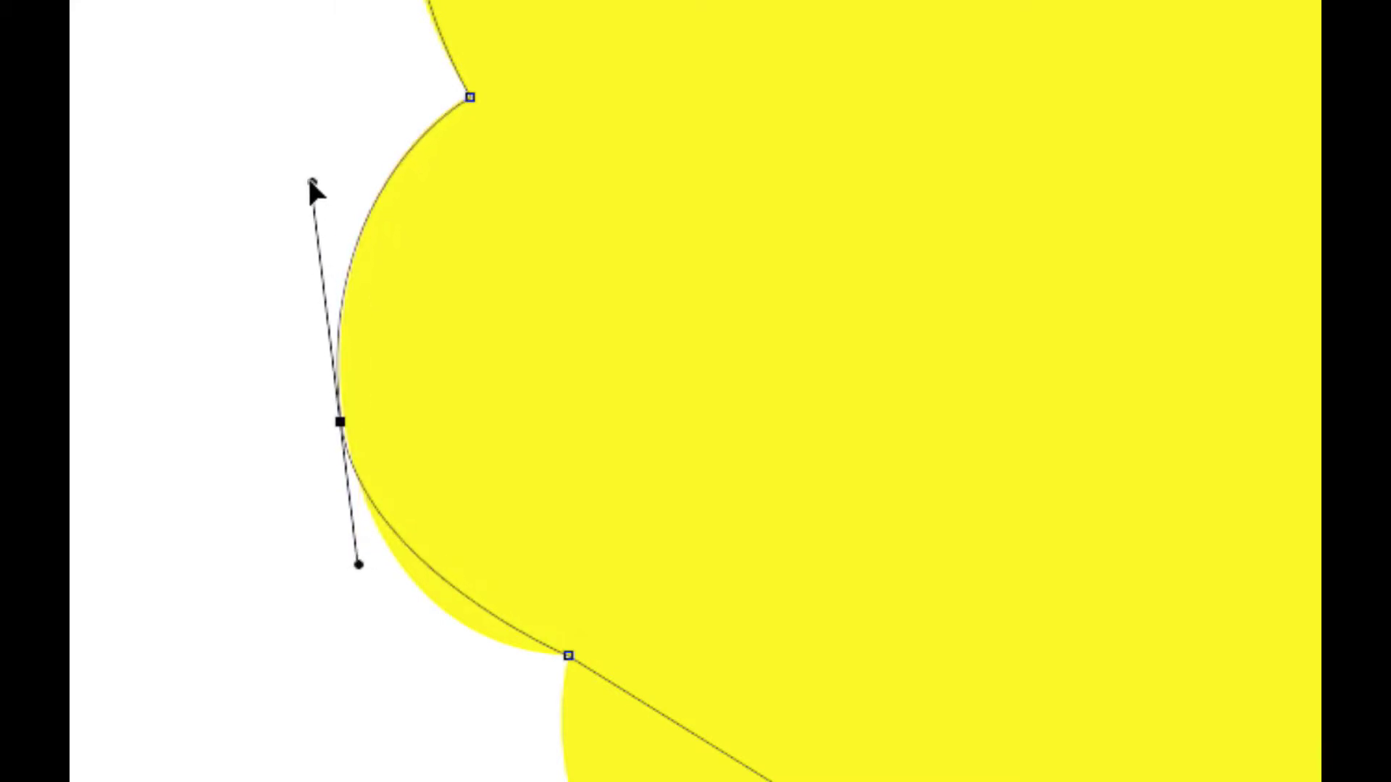
drag(358, 565, 364, 626)
drag(366, 638, 368, 638)
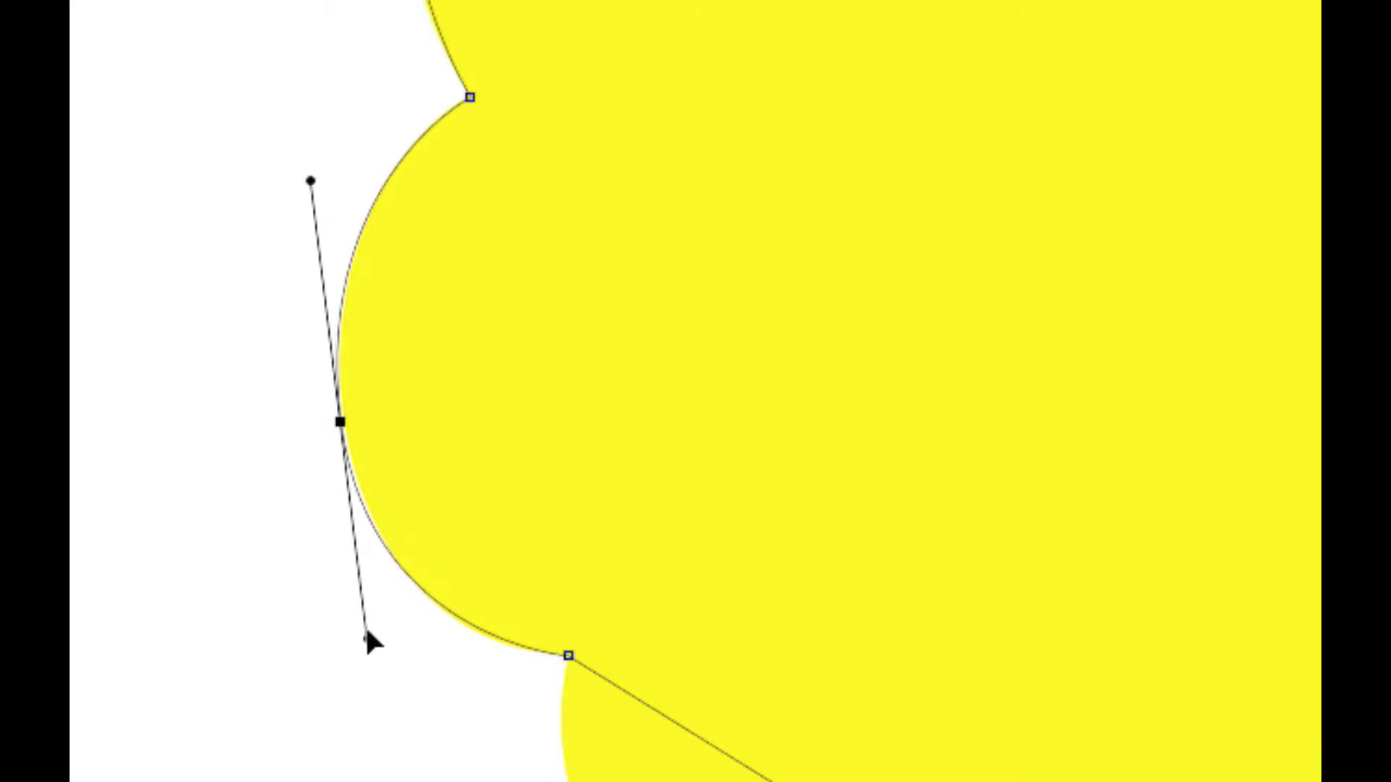
key(Right)
key(Right)
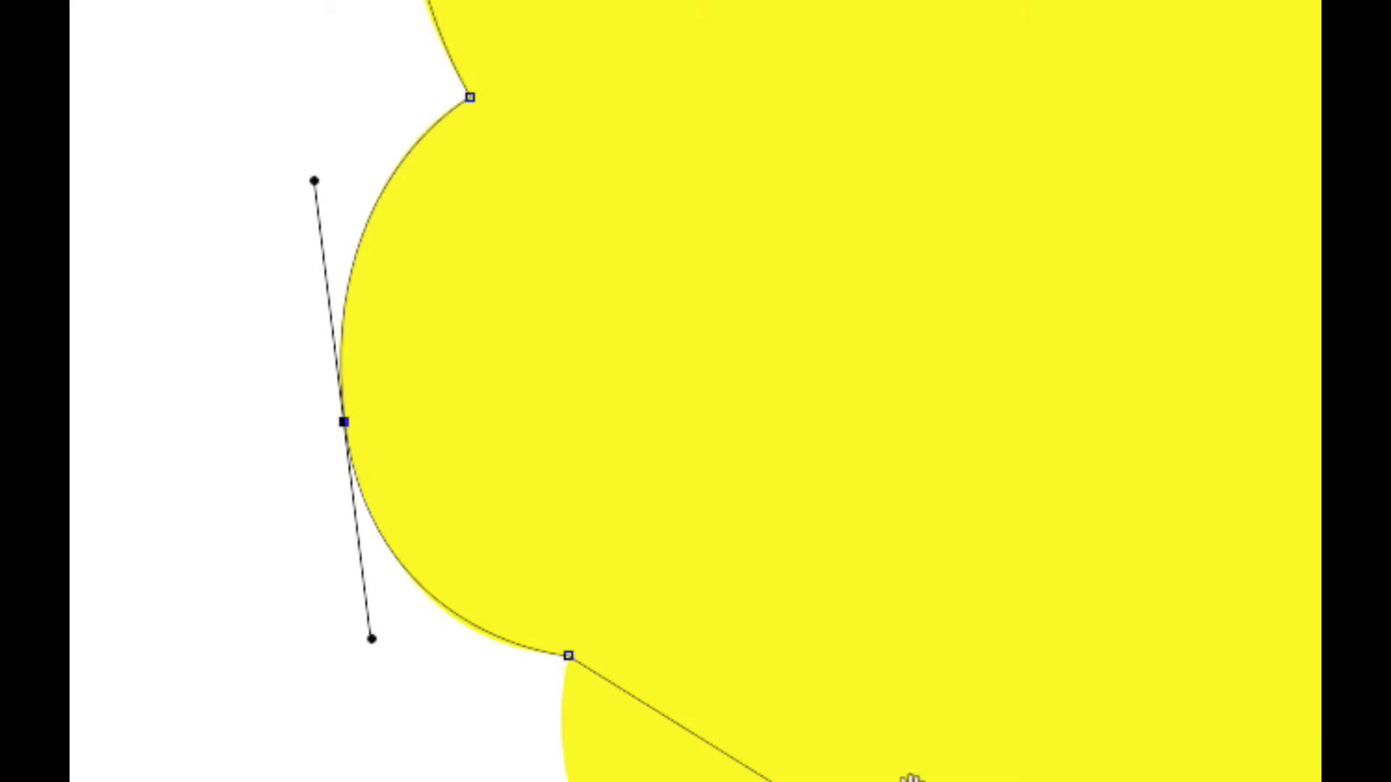
Step: Add a middle anchor to the lower-left lobe's segment, move it to the lobe's edge, and fit both handles to the curve
drag(907, 776, 568, 220)
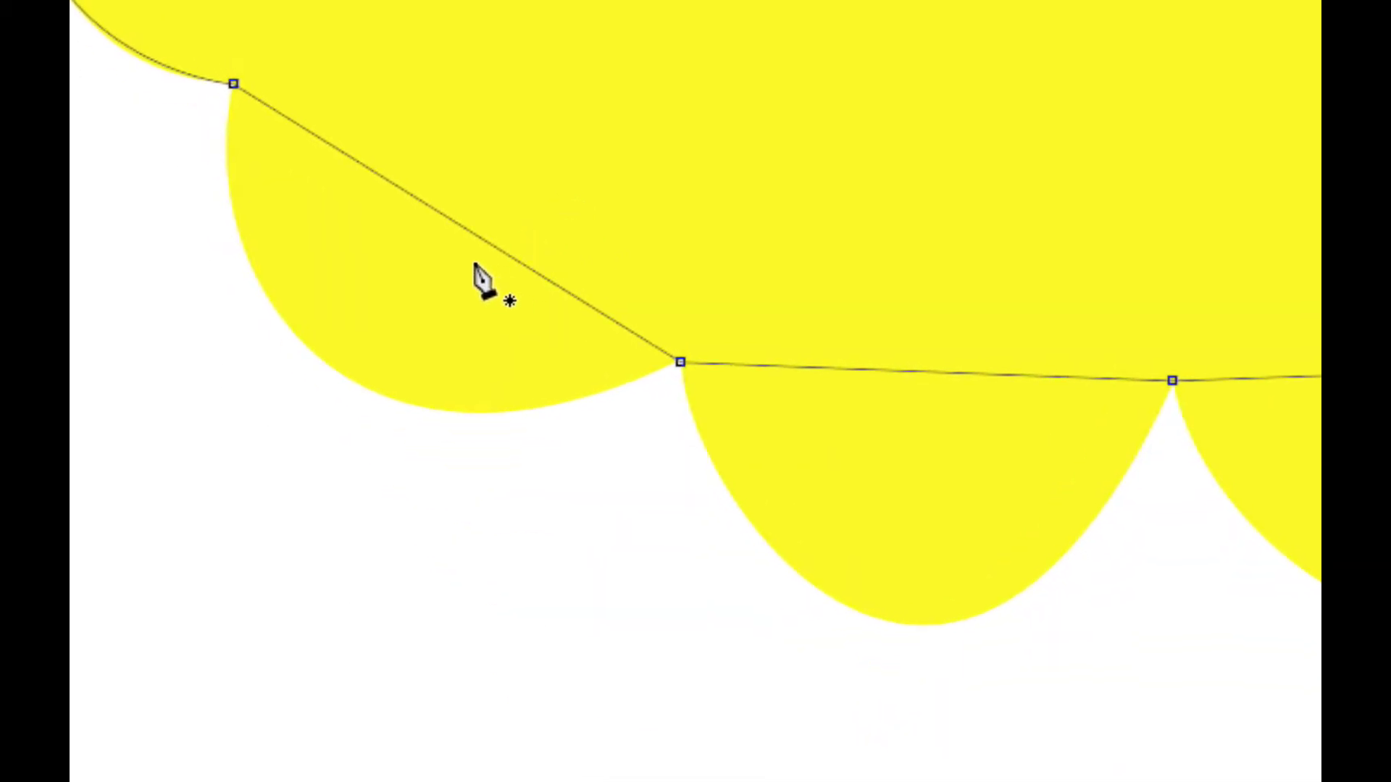
click(443, 215)
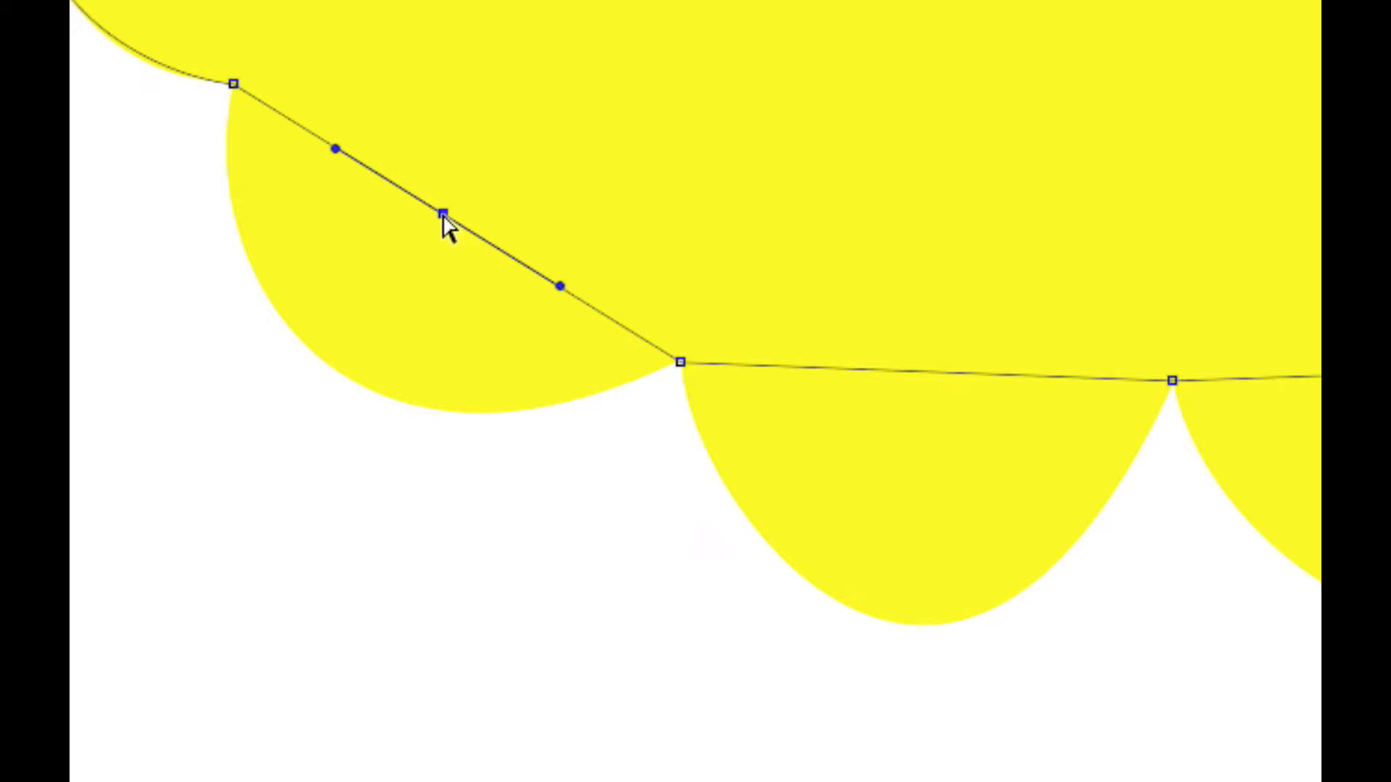
drag(443, 215, 354, 382)
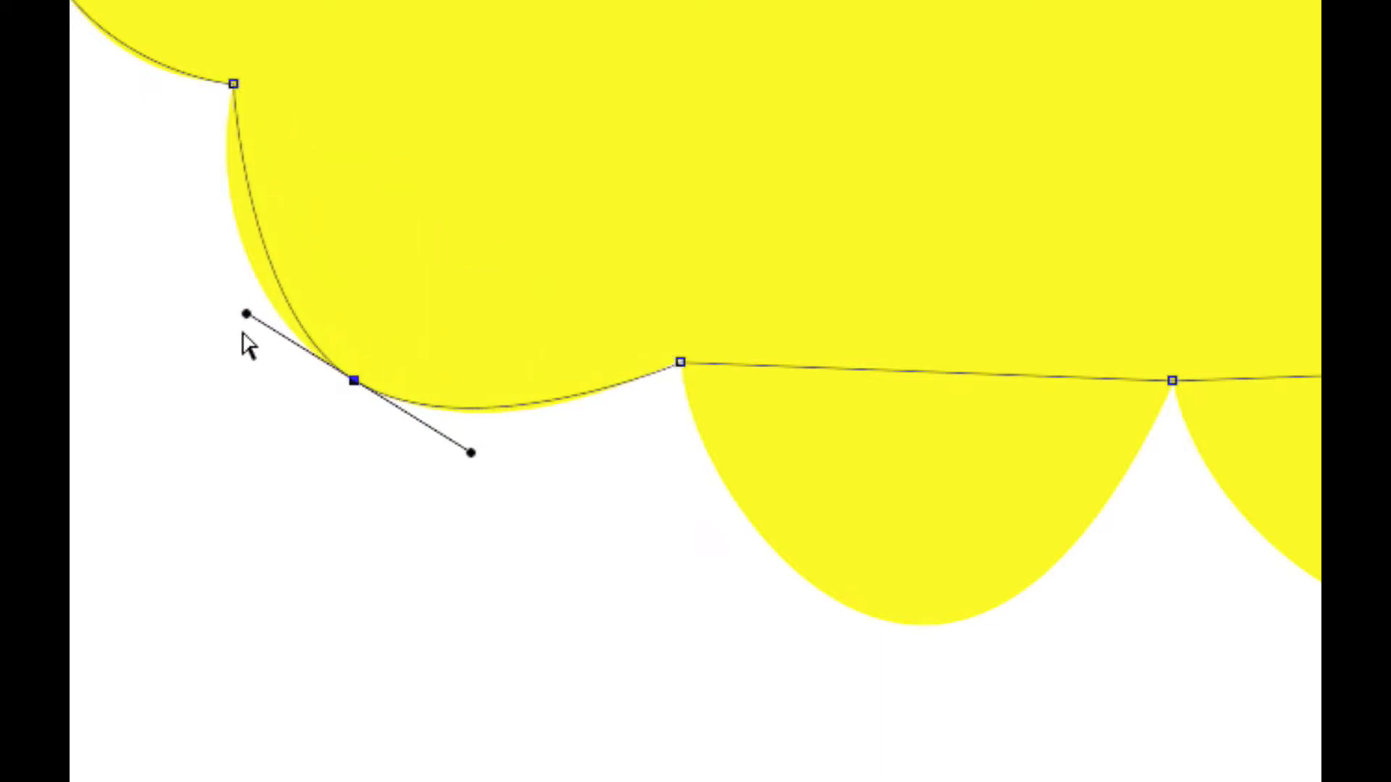
drag(247, 318, 202, 293)
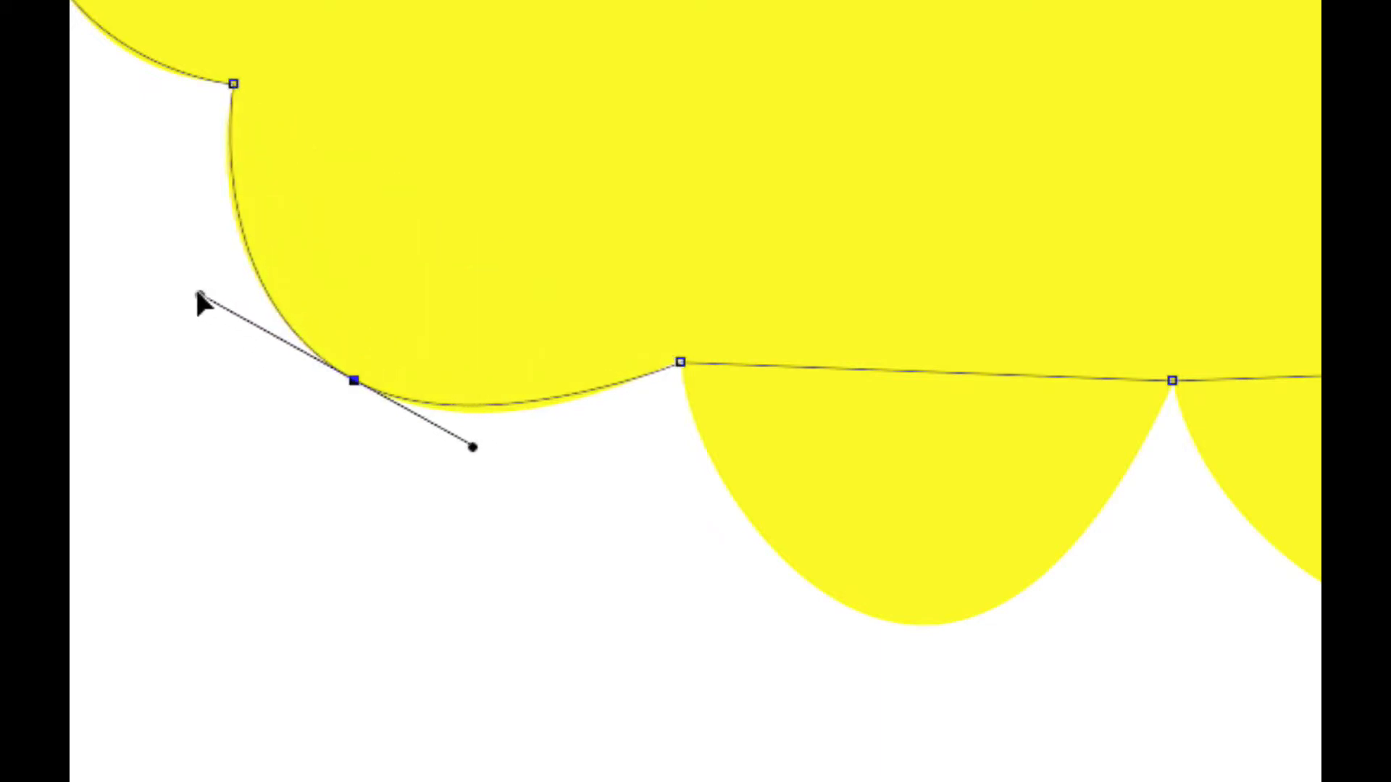
drag(472, 448, 484, 455)
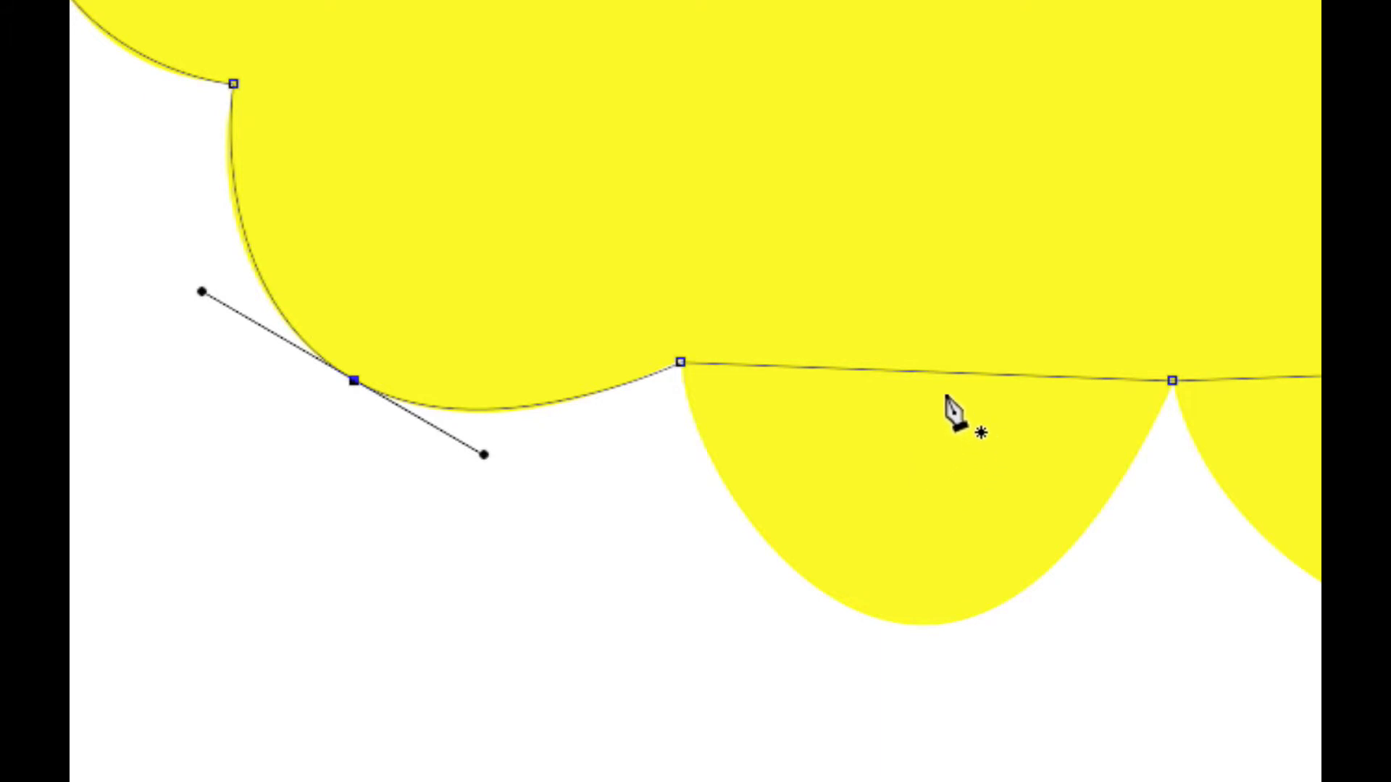
Step: Add a middle anchor to the next bottom lobe's straight segment and move it onto the lobe's lowest edge
click(917, 372)
drag(918, 373, 907, 670)
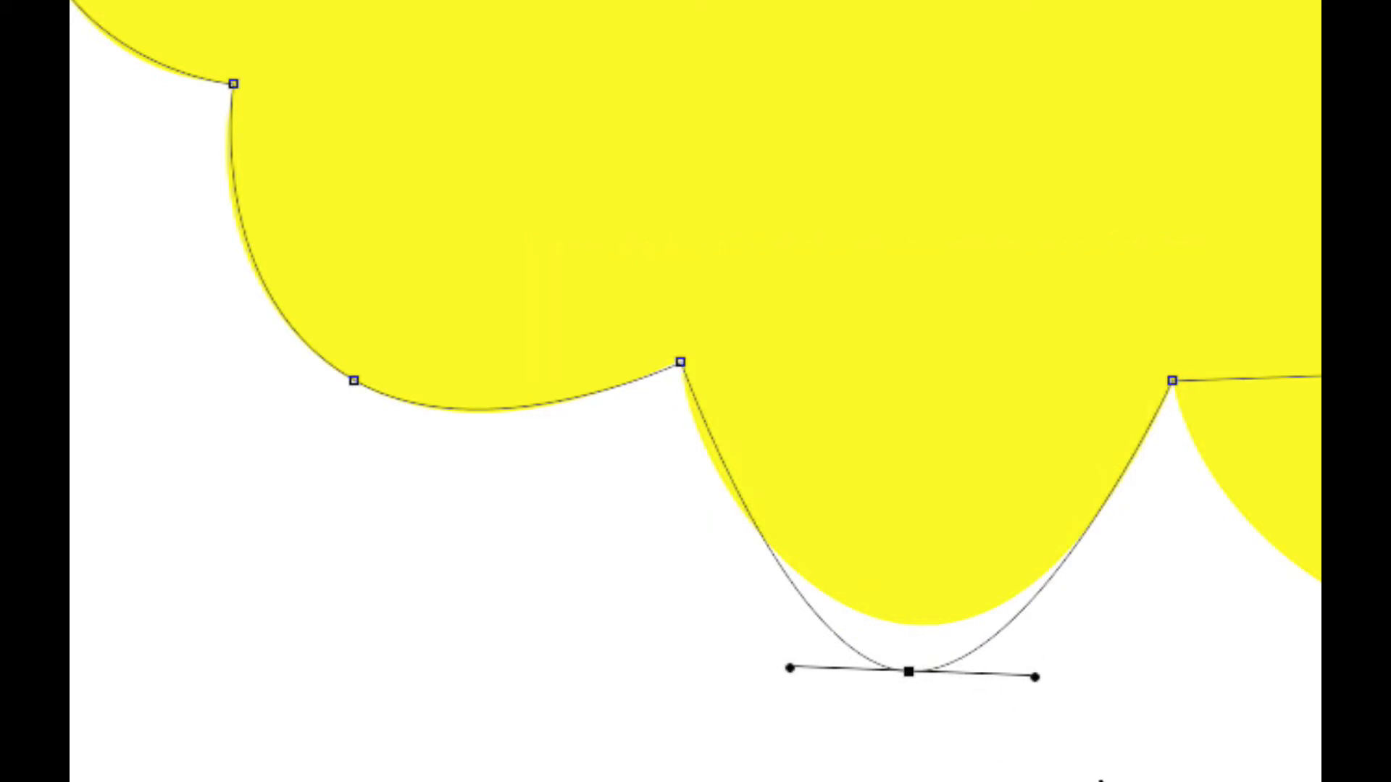
key(Up)
key(Up)
key(Up)
key(Up)
key(Up)
key(Up)
key(Up)
key(Up)
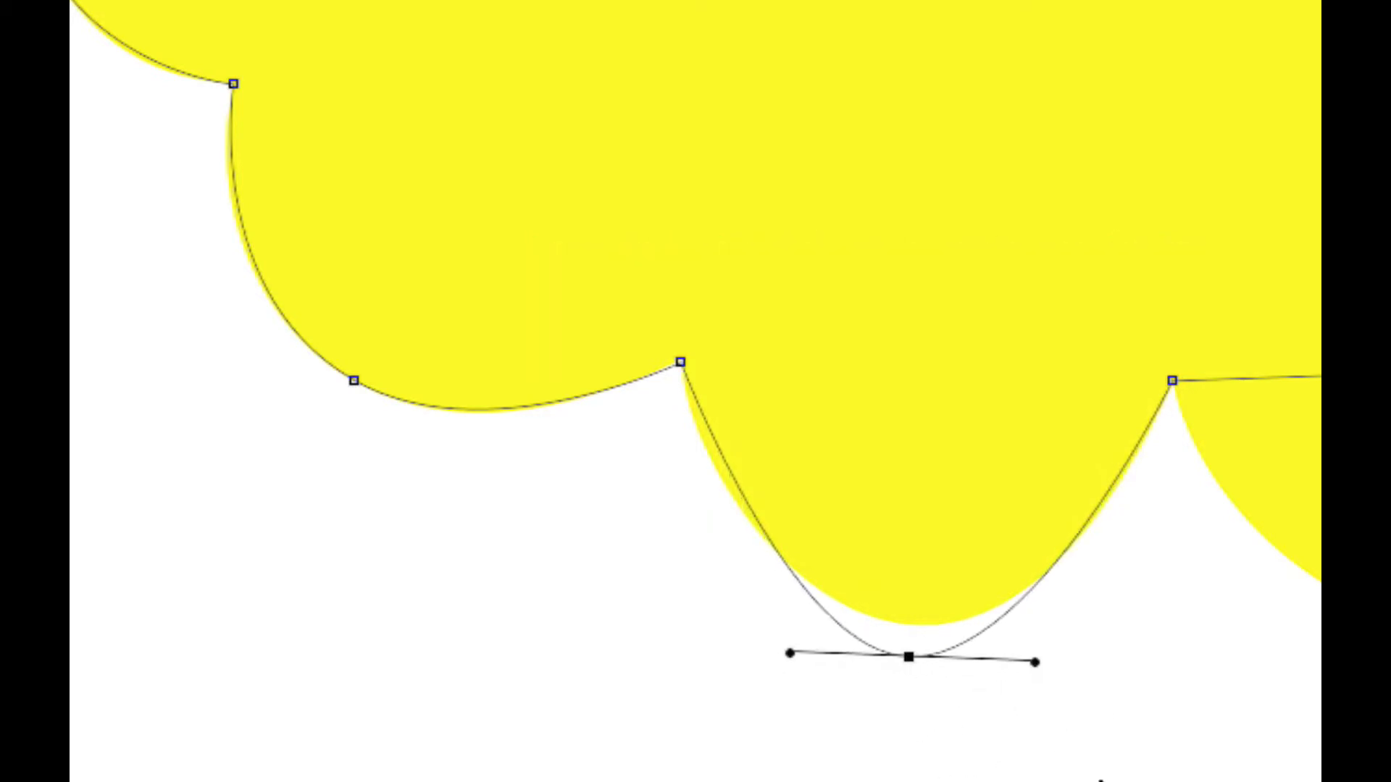
key(Up)
key(Up)
key(Up)
key(Up)
key(Up)
key(Up)
key(Up)
key(Up)
key(Up)
key(Up)
key(Up)
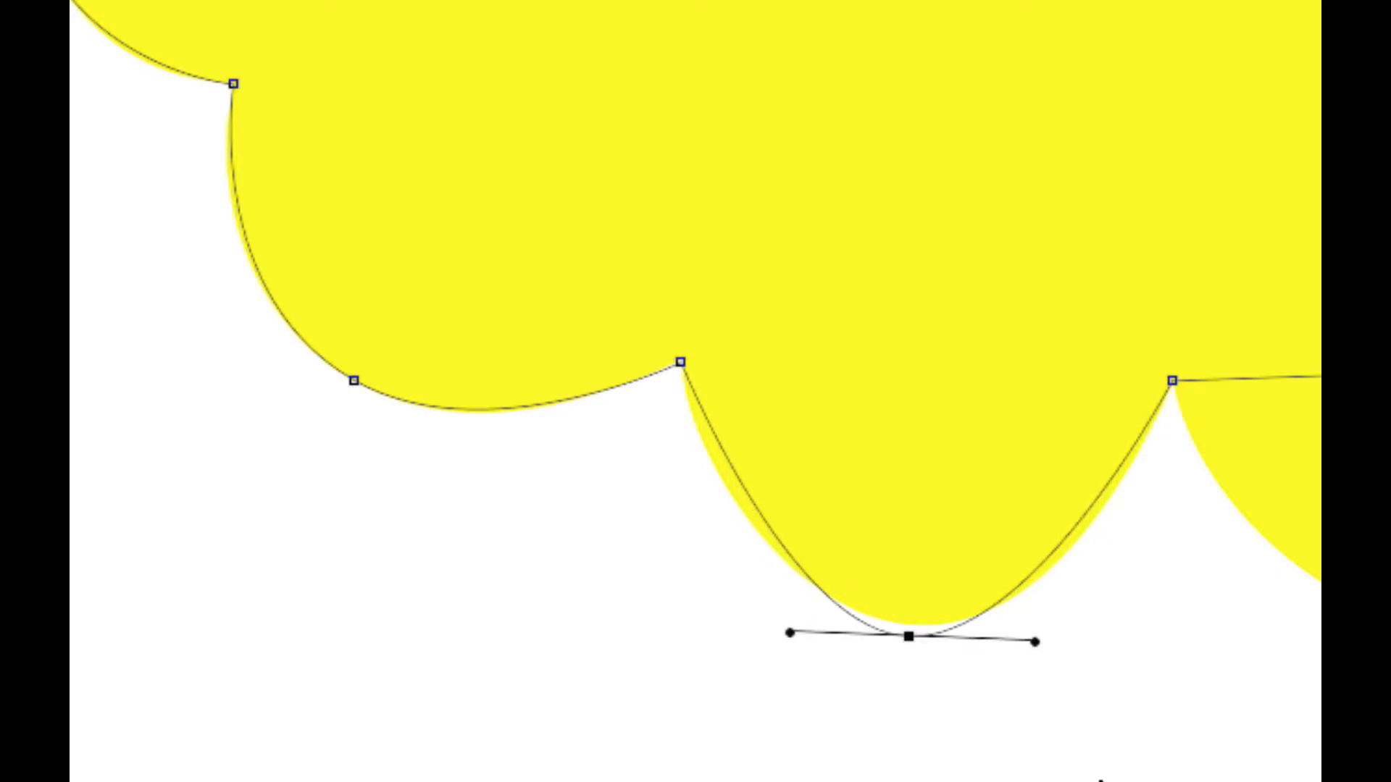
key(Up)
key(Up)
key(Up)
key(Up)
key(Up)
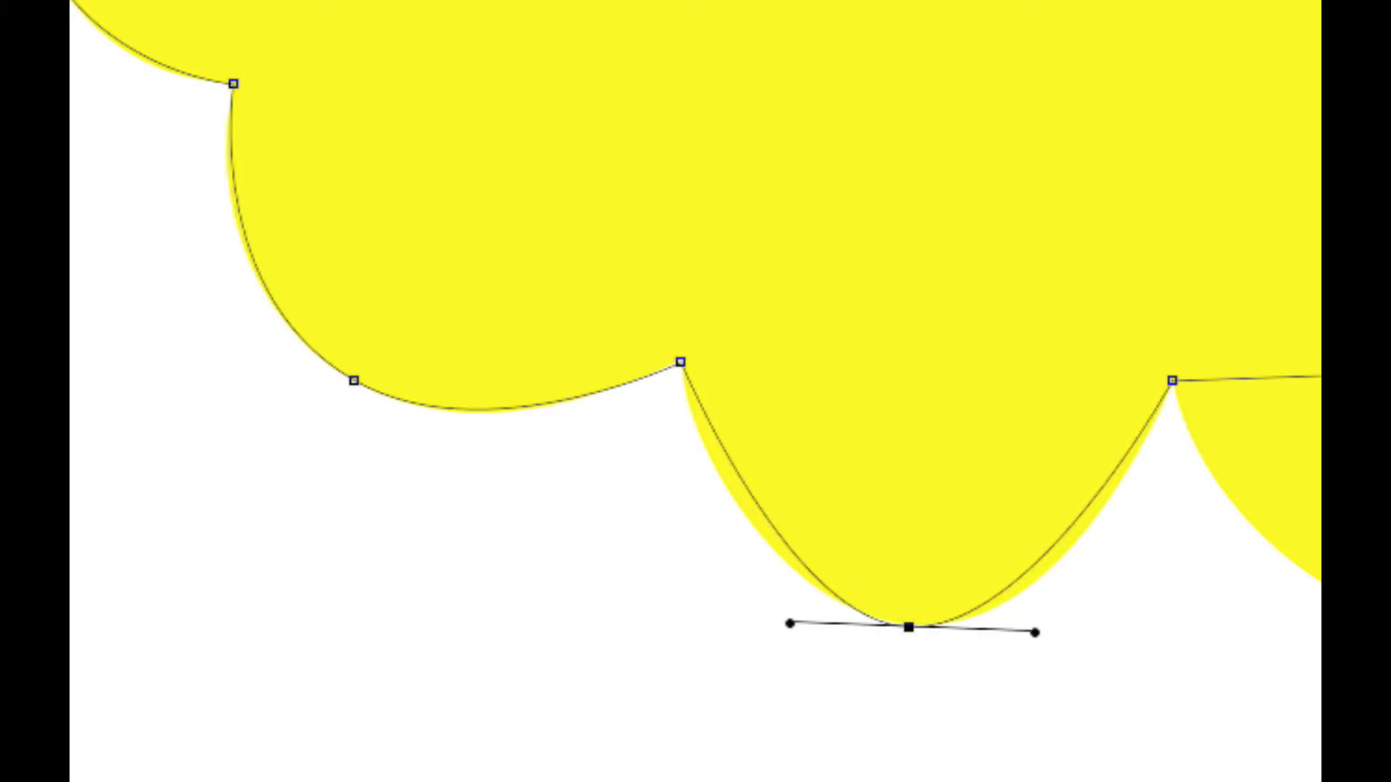
click(838, 559)
click(1087, 652)
drag(1089, 649, 795, 543)
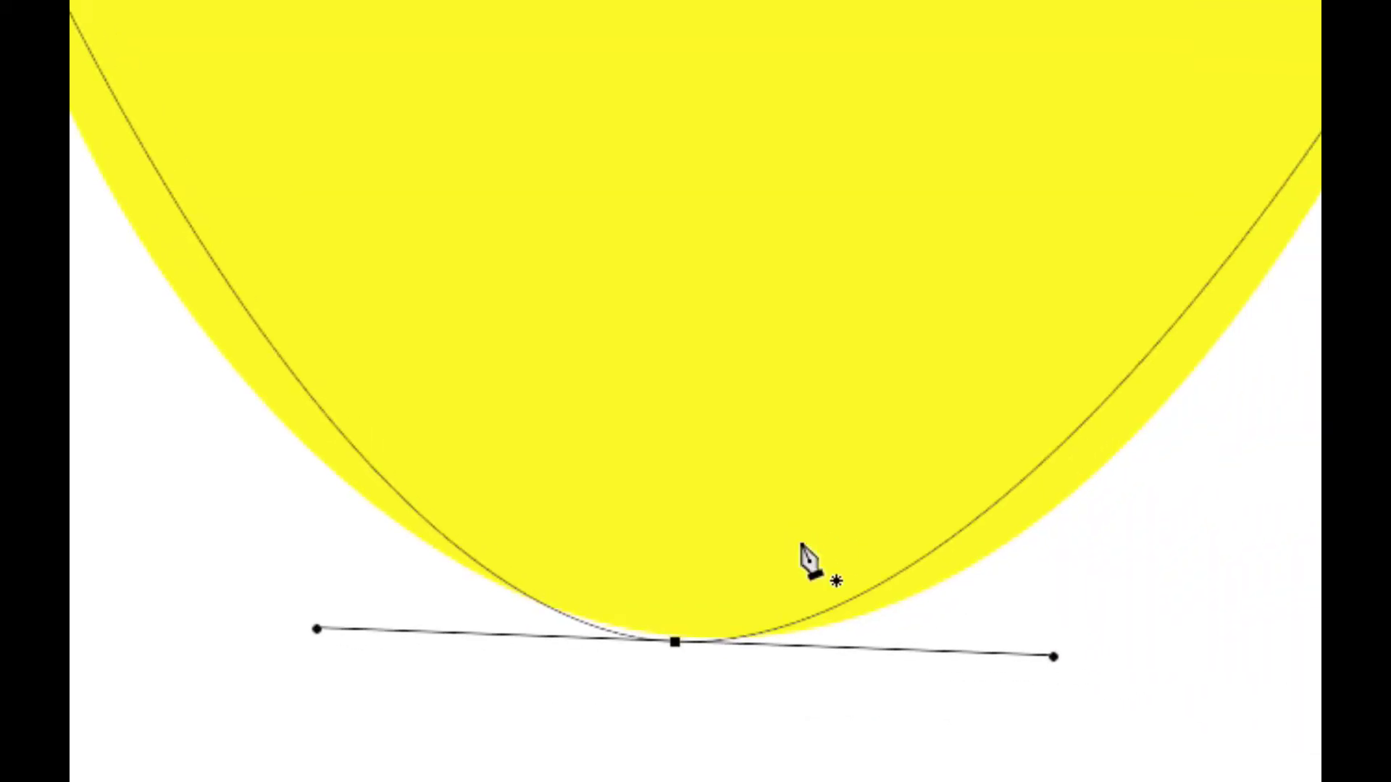
key(Up)
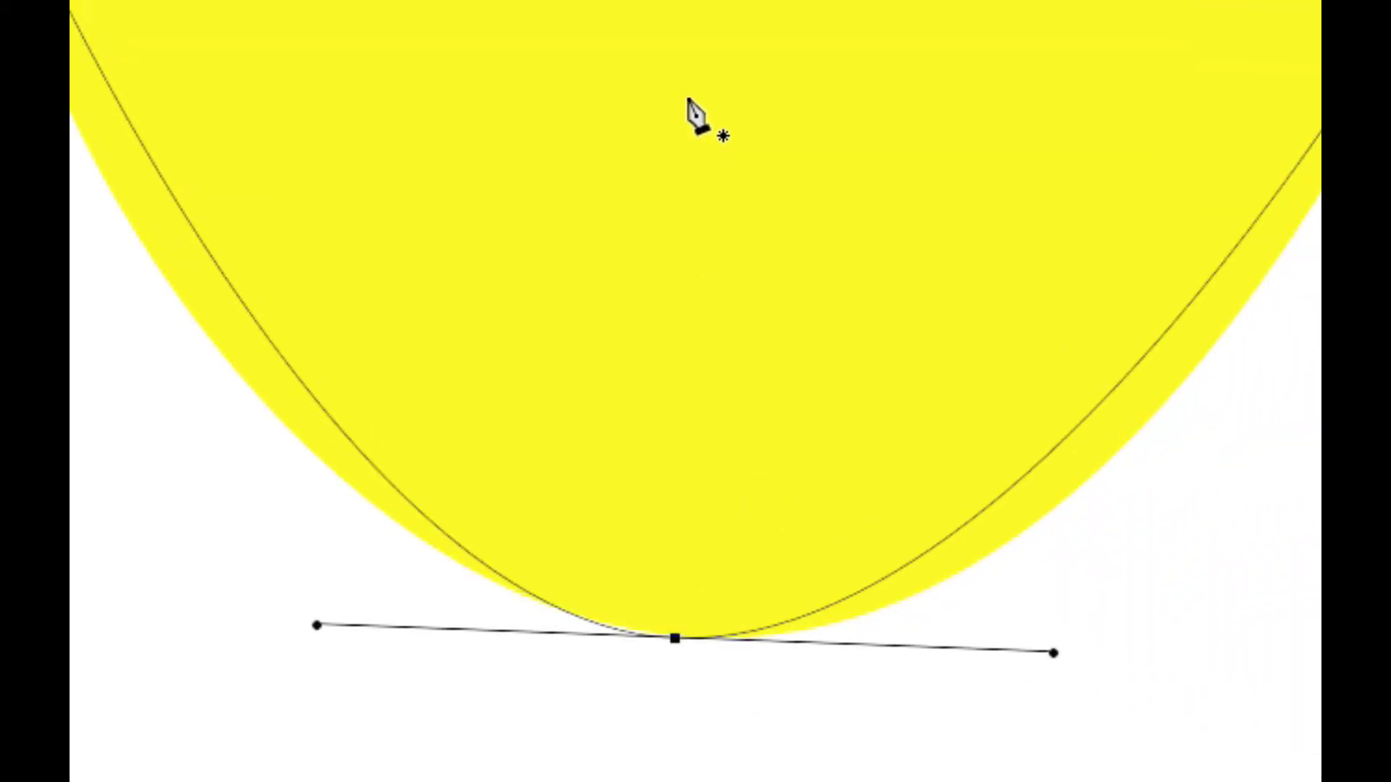
Step: Try shifting the bottom lobe's middle anchor sideways both ways in small and large increments
key(Right)
key(Right)
key(Right)
key(Right)
key(Right)
key(Right)
key(Right)
key(Right)
key(Right)
key(Right)
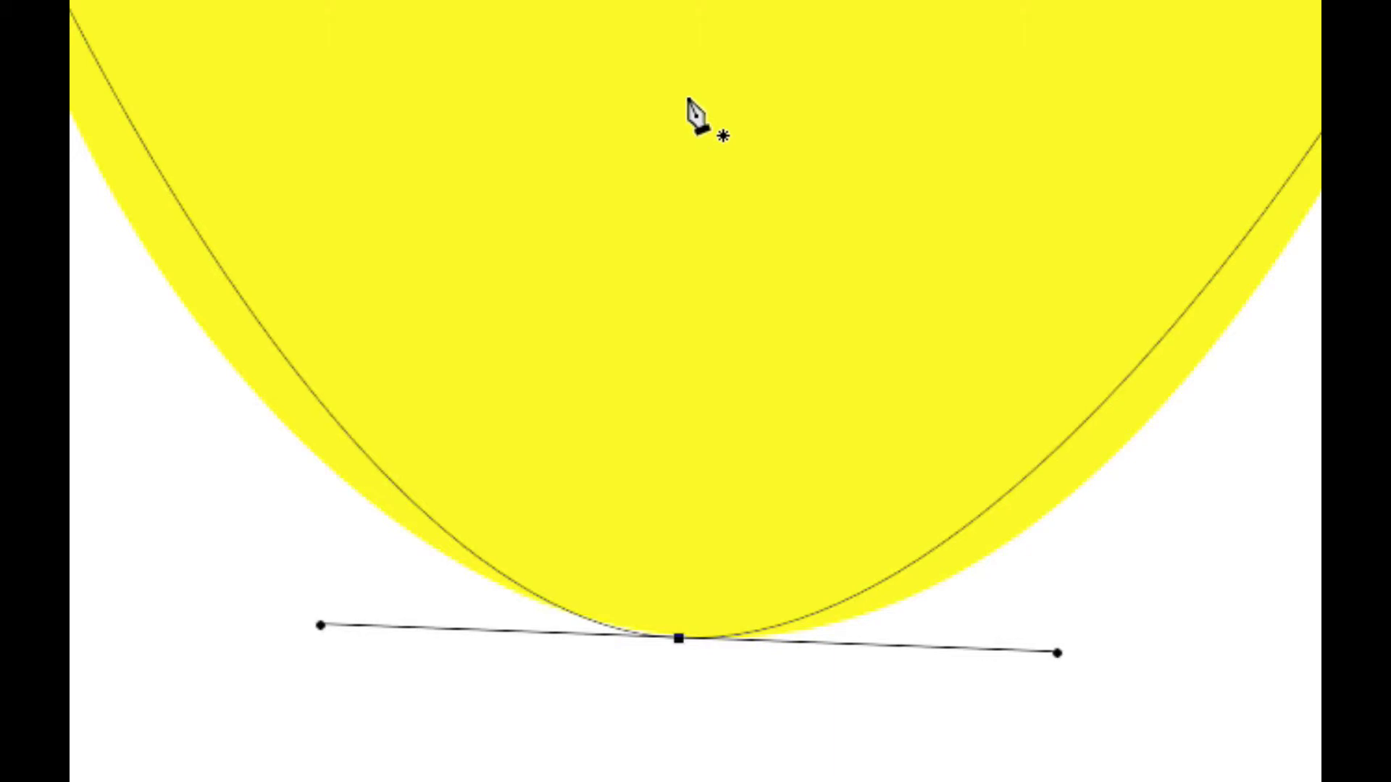
key(Right)
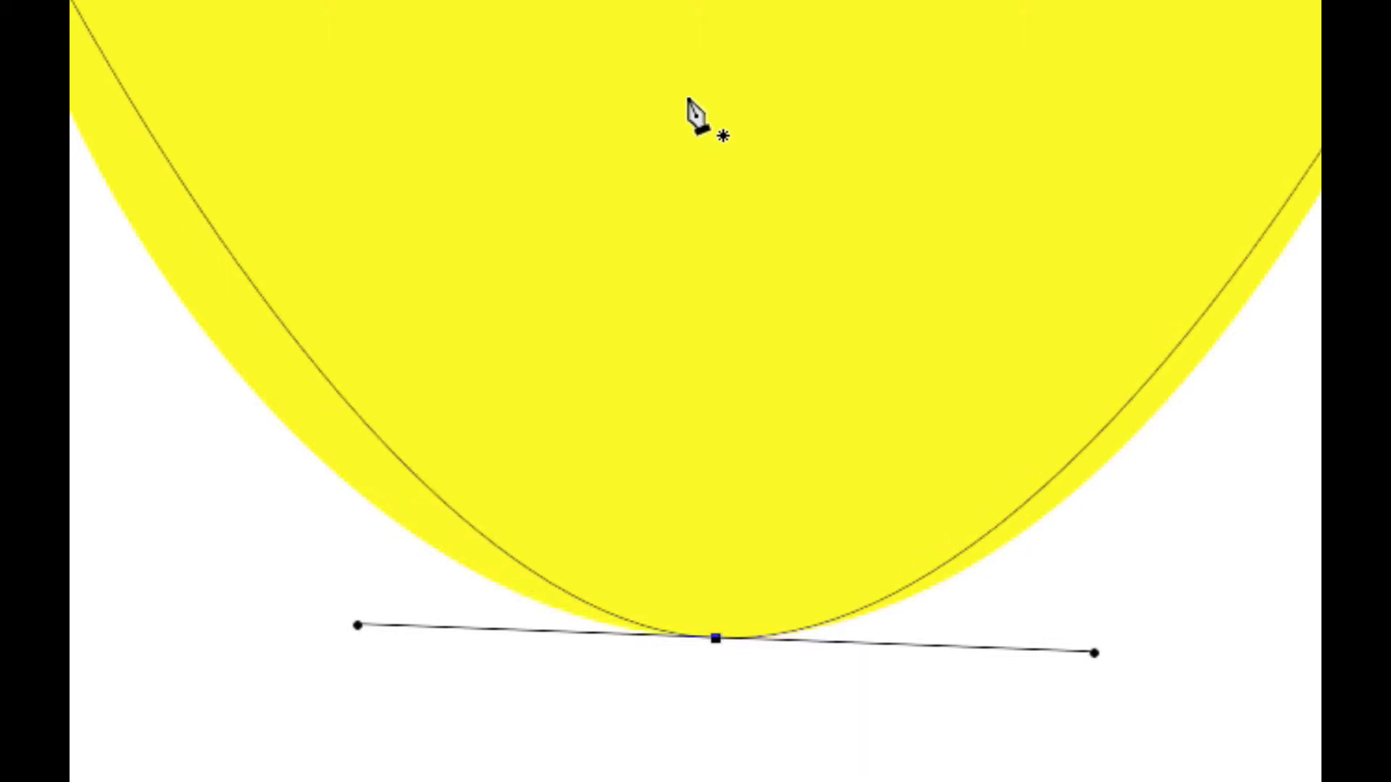
key(shift+Left)
key(shift+Left)
key(shift+Left)
key(shift+Left)
key(shift+Left)
key(shift+Left)
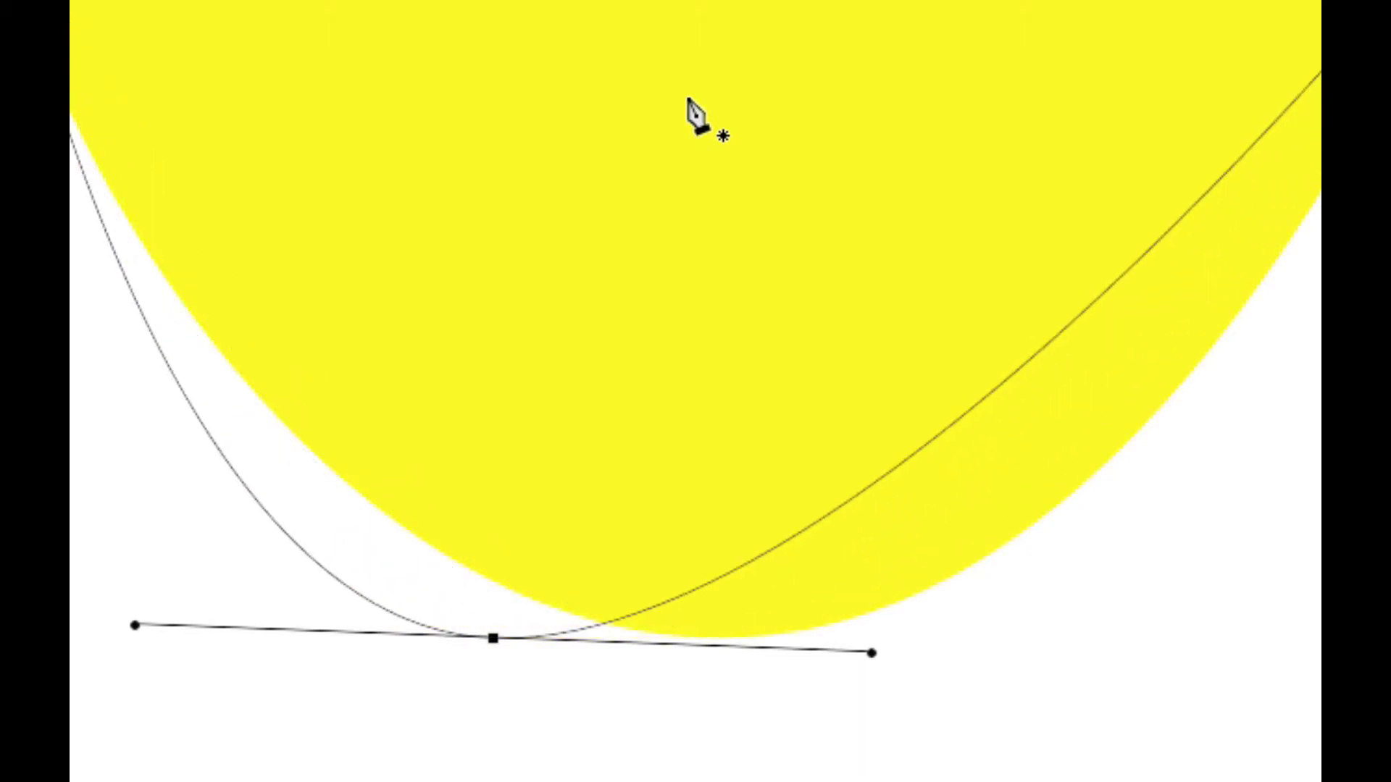
key(shift+Right)
key(shift+Right)
key(shift+Right)
key(shift+Right)
key(shift+Right)
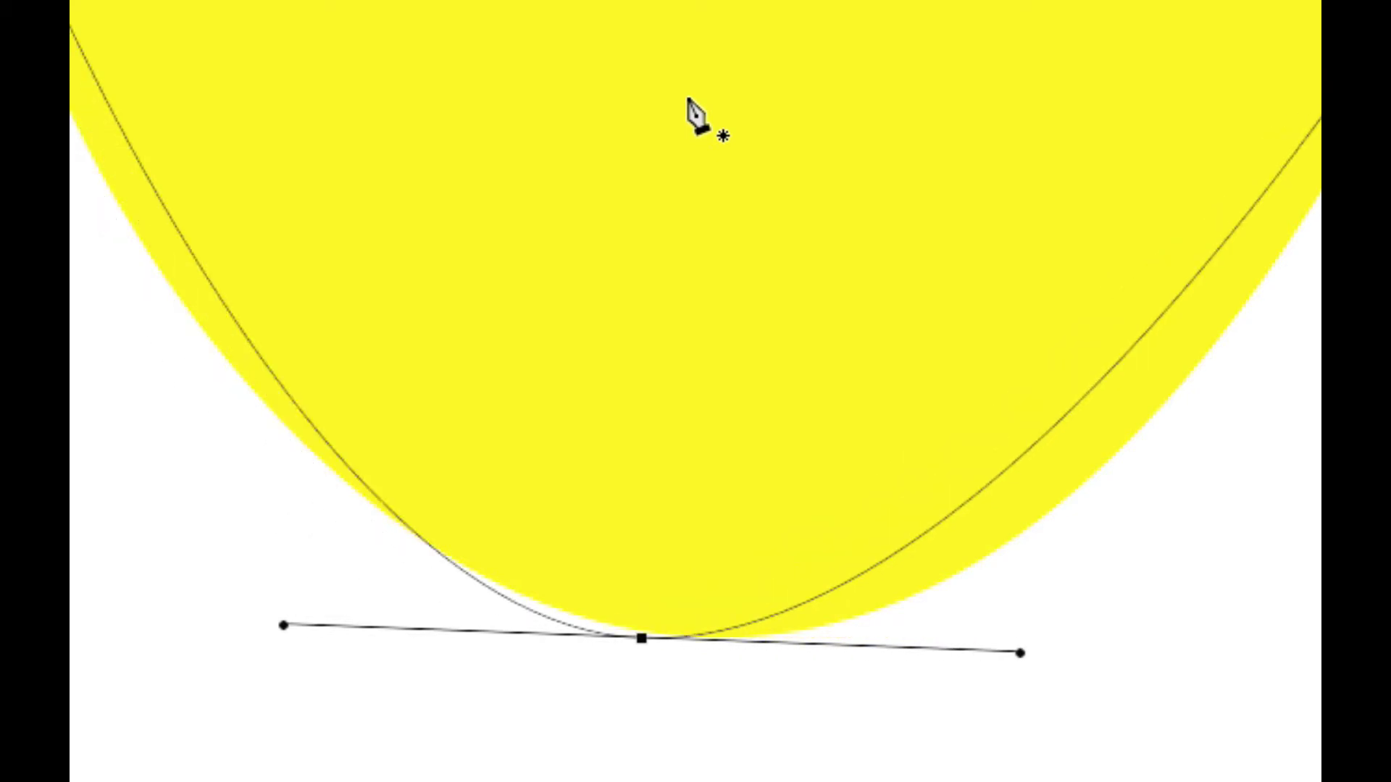
key(shift+Right)
key(Left)
key(Left)
key(Left)
key(Left)
key(Left)
key(Left)
key(Left)
key(Left)
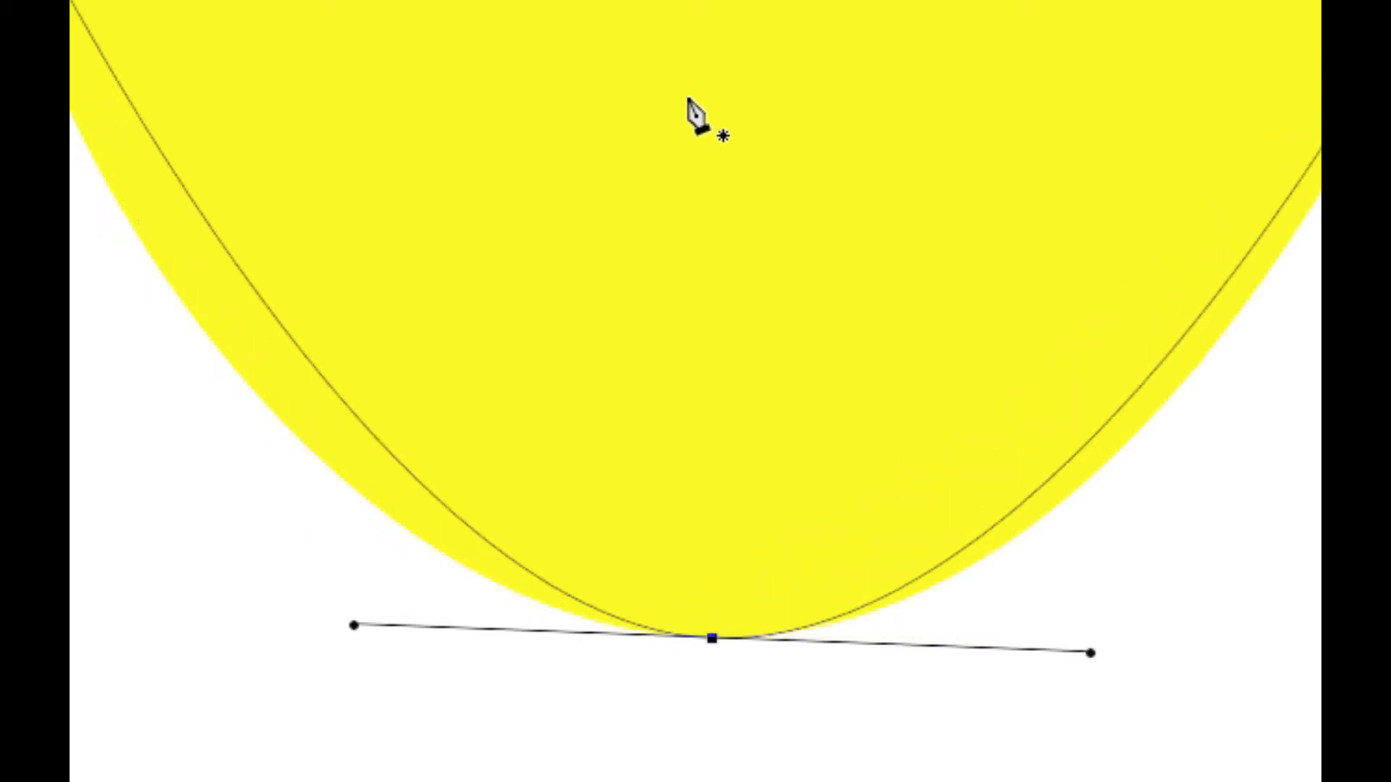
key(Right)
key(Right)
key(Right)
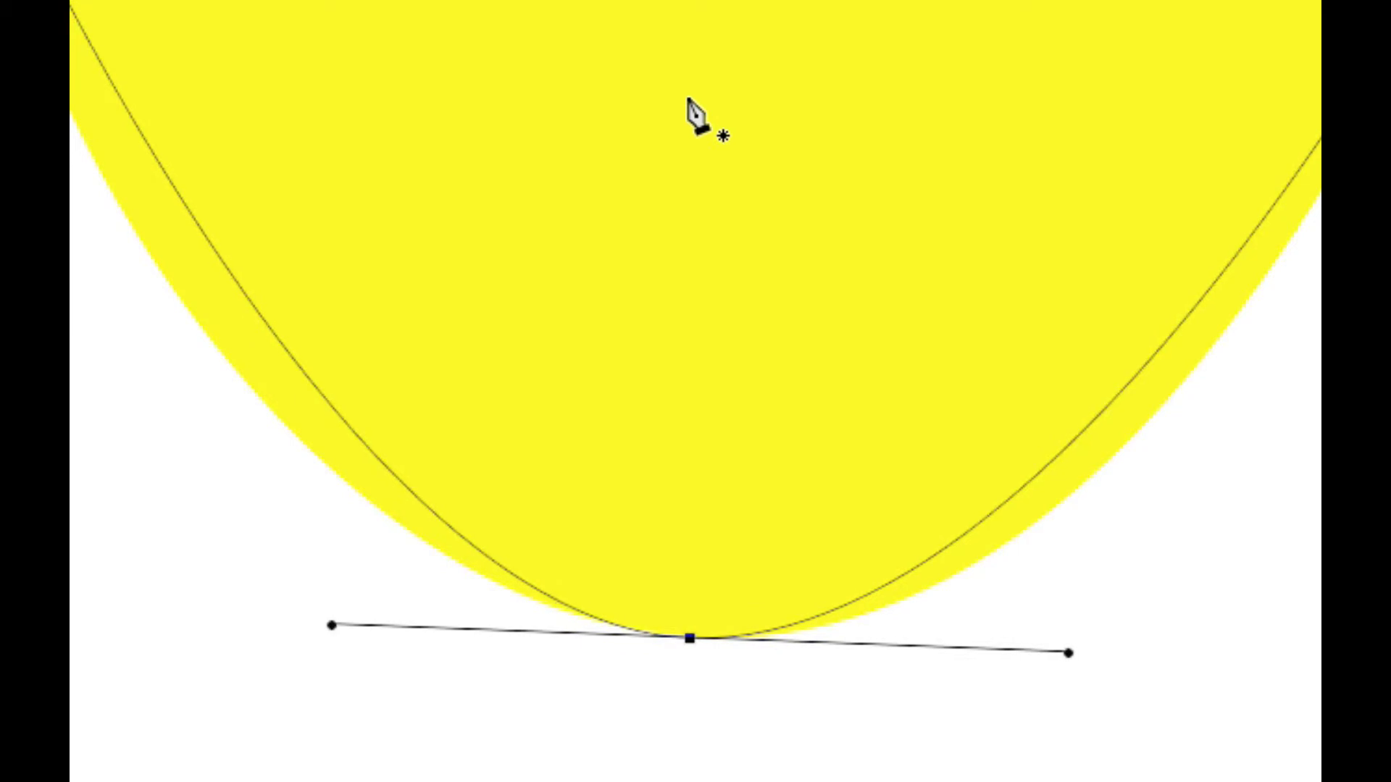
key(Left)
key(Left)
key(Left)
key(Left)
key(Left)
key(Left)
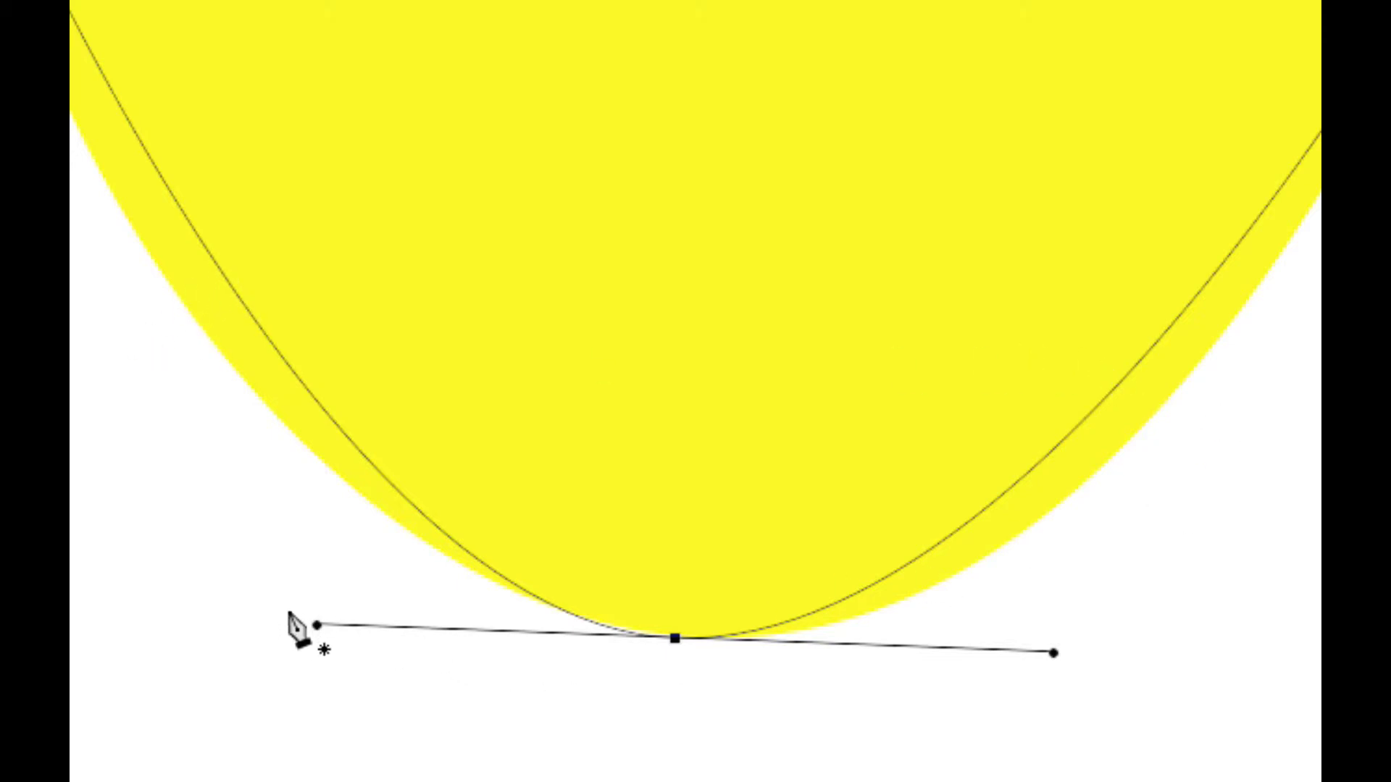
Step: Lengthen and angle both direction handles of the bottom lobe's middle anchor to follow the lobe's two sides
drag(316, 626, 100, 531)
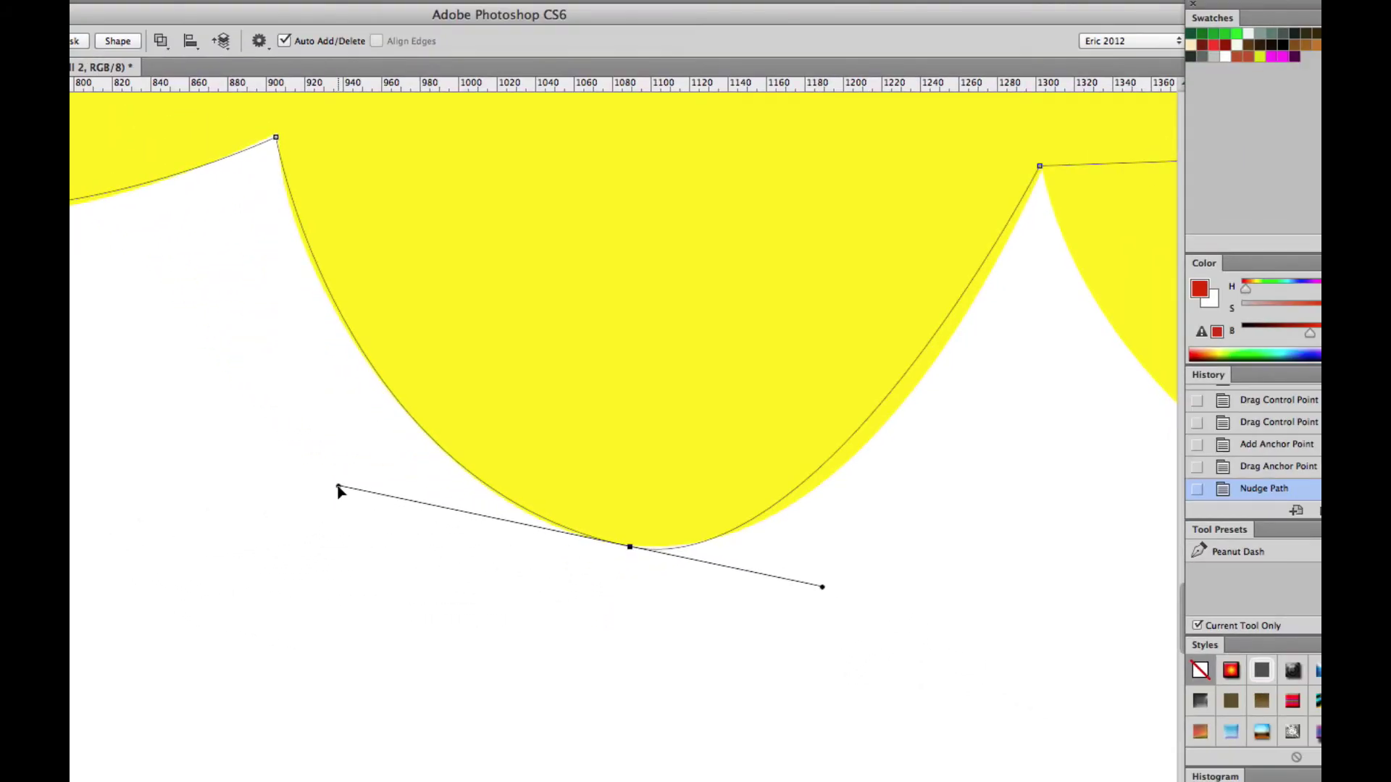
drag(338, 488, 328, 478)
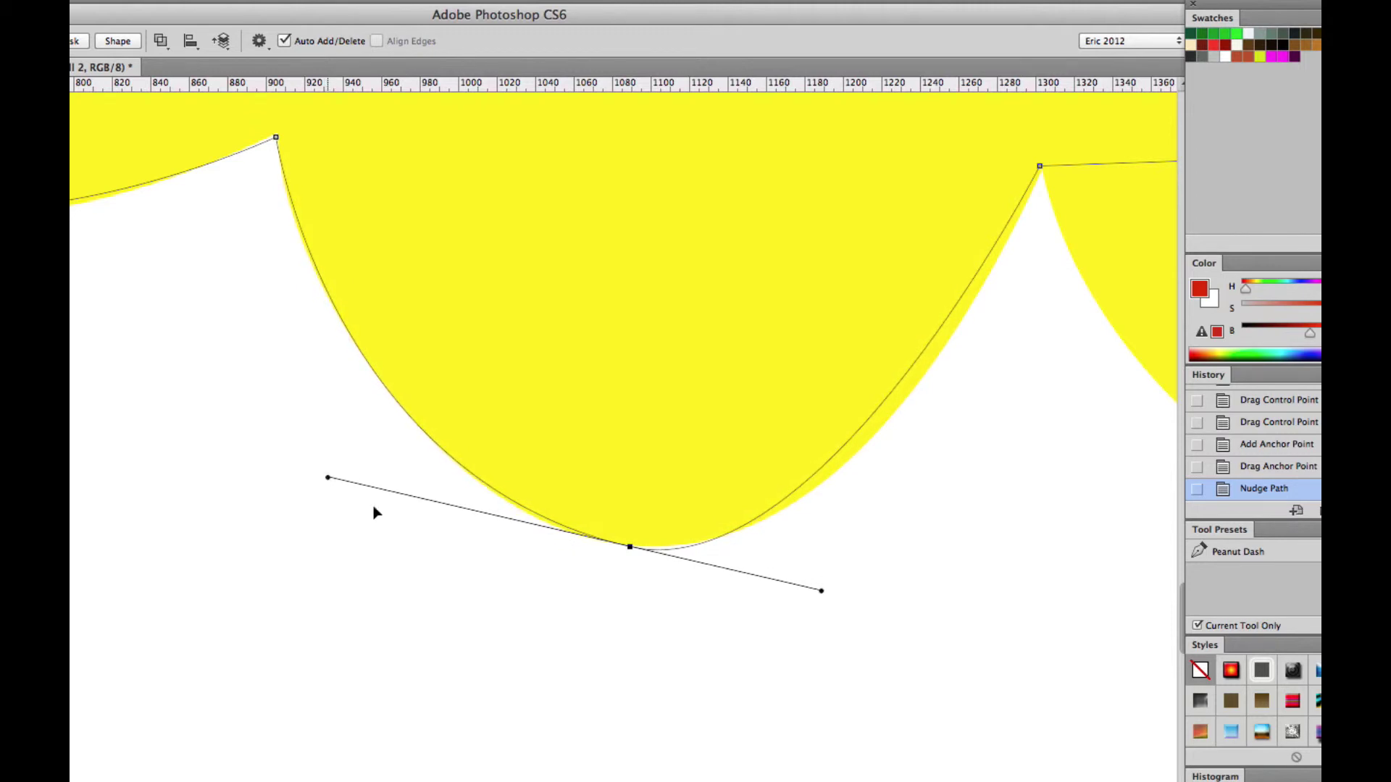
drag(821, 592, 872, 586)
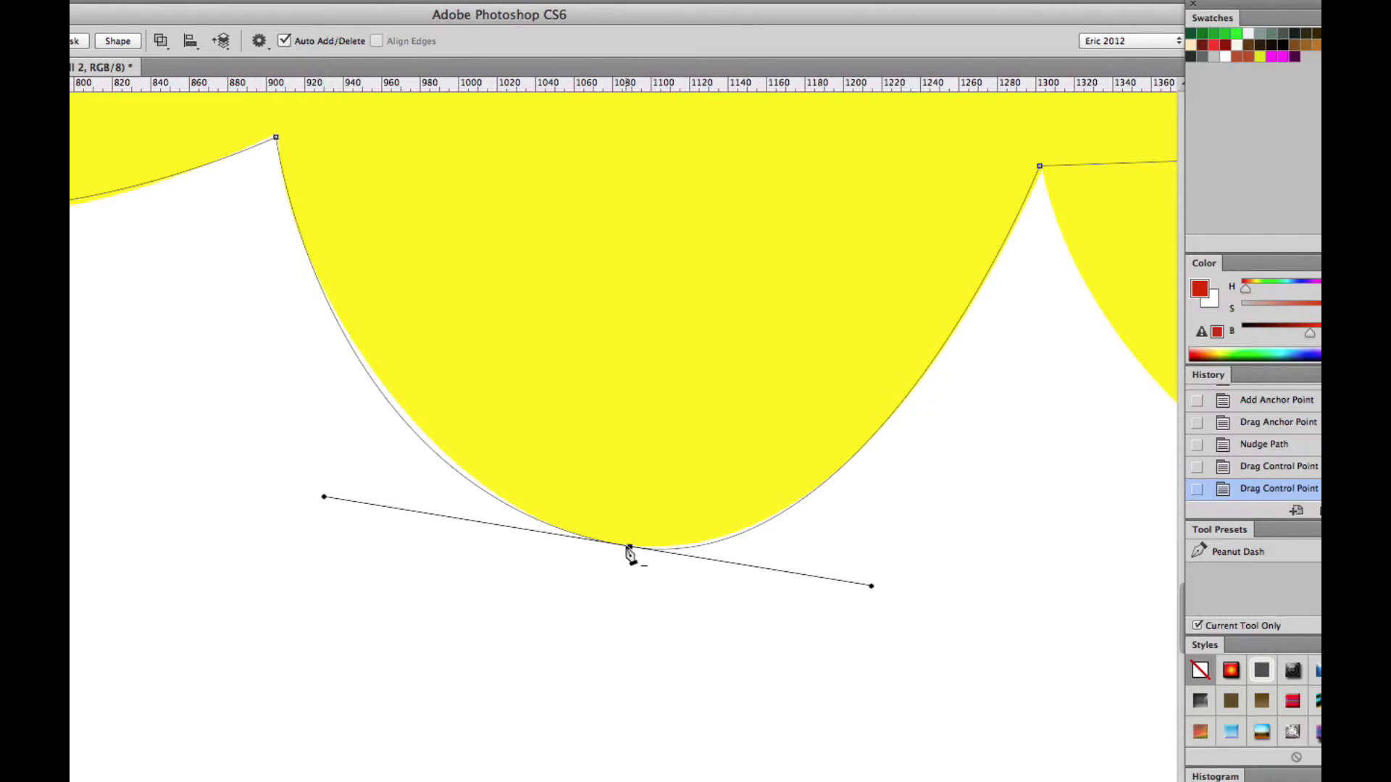
Step: Nudge the bottom lobe's middle anchor slightly left and refit its left handle to the lobe's edge
key(Left)
key(Left)
key(Left)
key(Left)
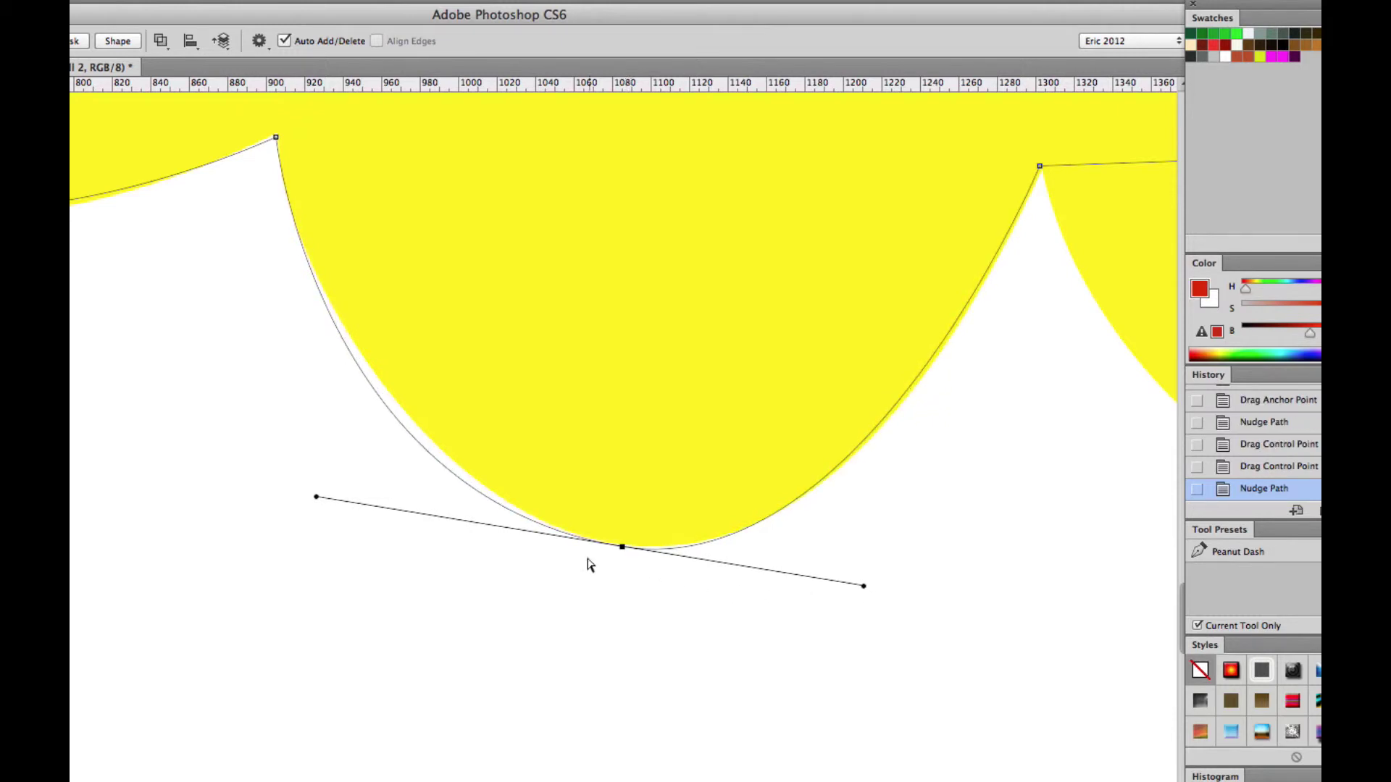
mouse_move(316, 499)
mouse_down()
mouse_move(340, 499)
mouse_move(324, 479)
mouse_up()
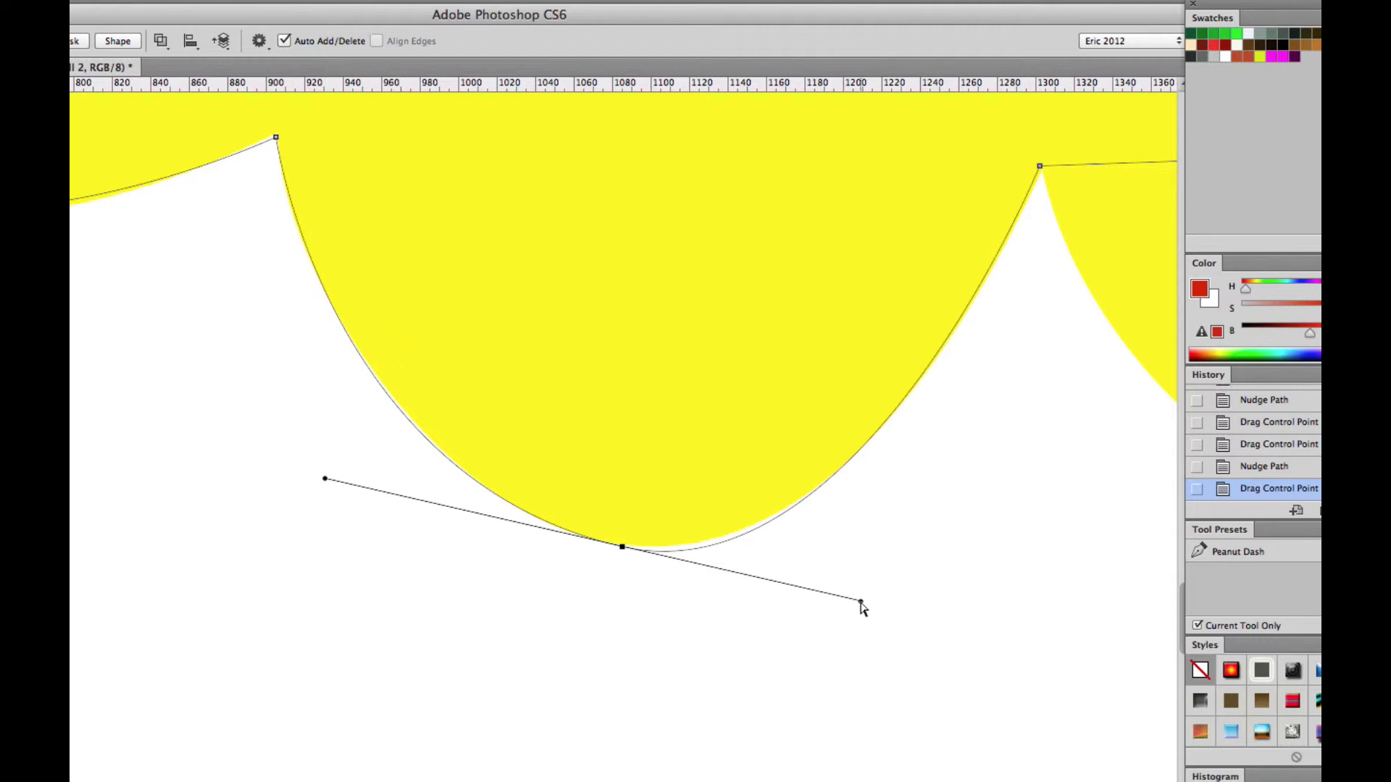
Step: Nudge the bottom lobe's middle anchor further left and slightly up, and readjust both handles to match the edge
key(Left)
key(Left)
key(Left)
key(Left)
key(Left)
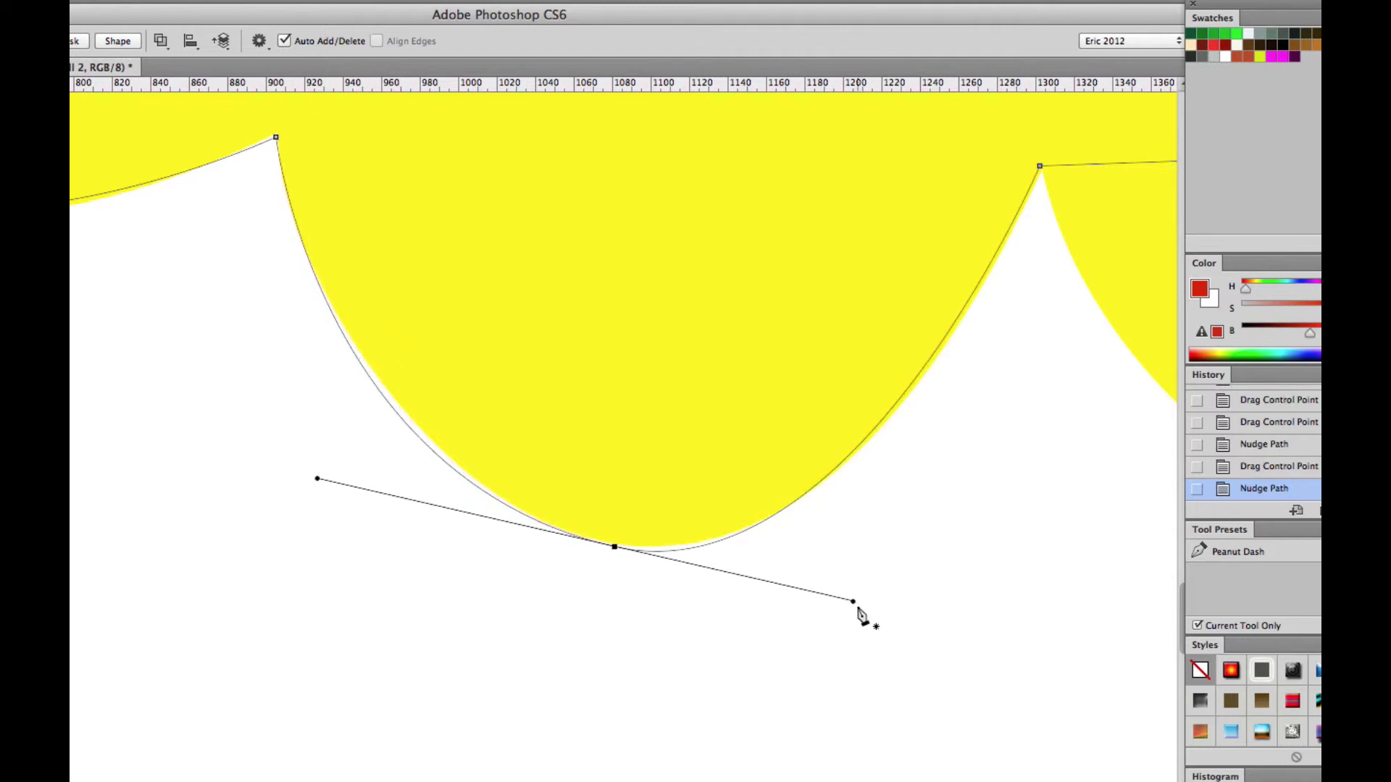
key(Up)
key(Up)
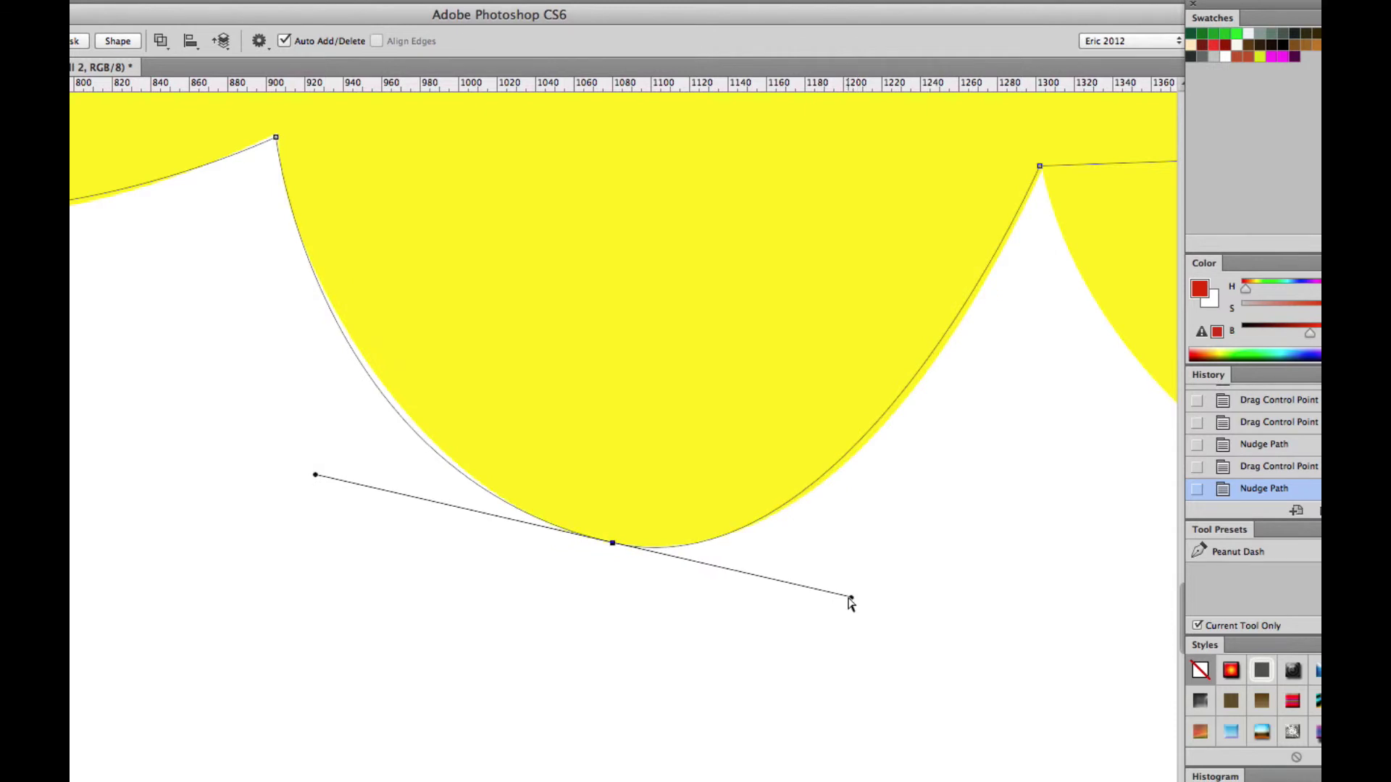
drag(850, 598, 868, 601)
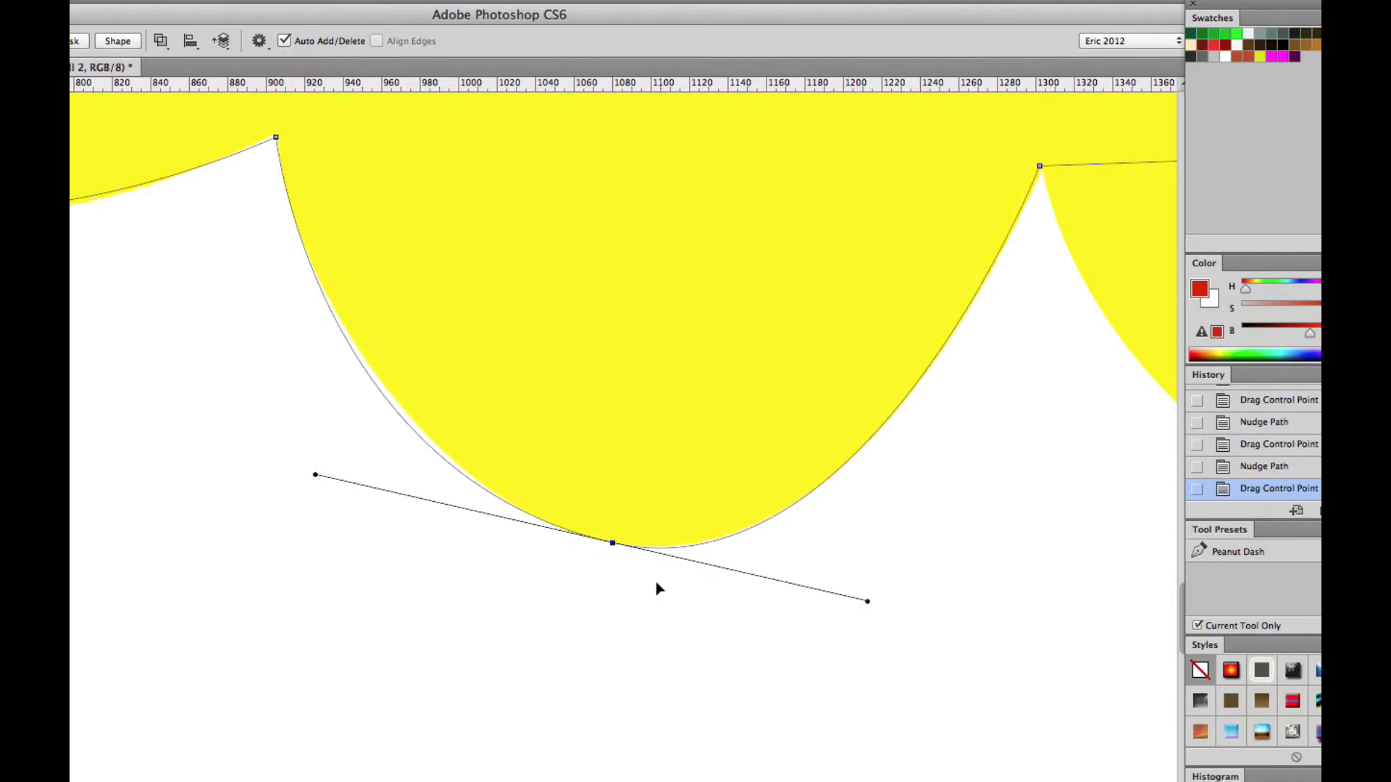
drag(315, 478, 341, 484)
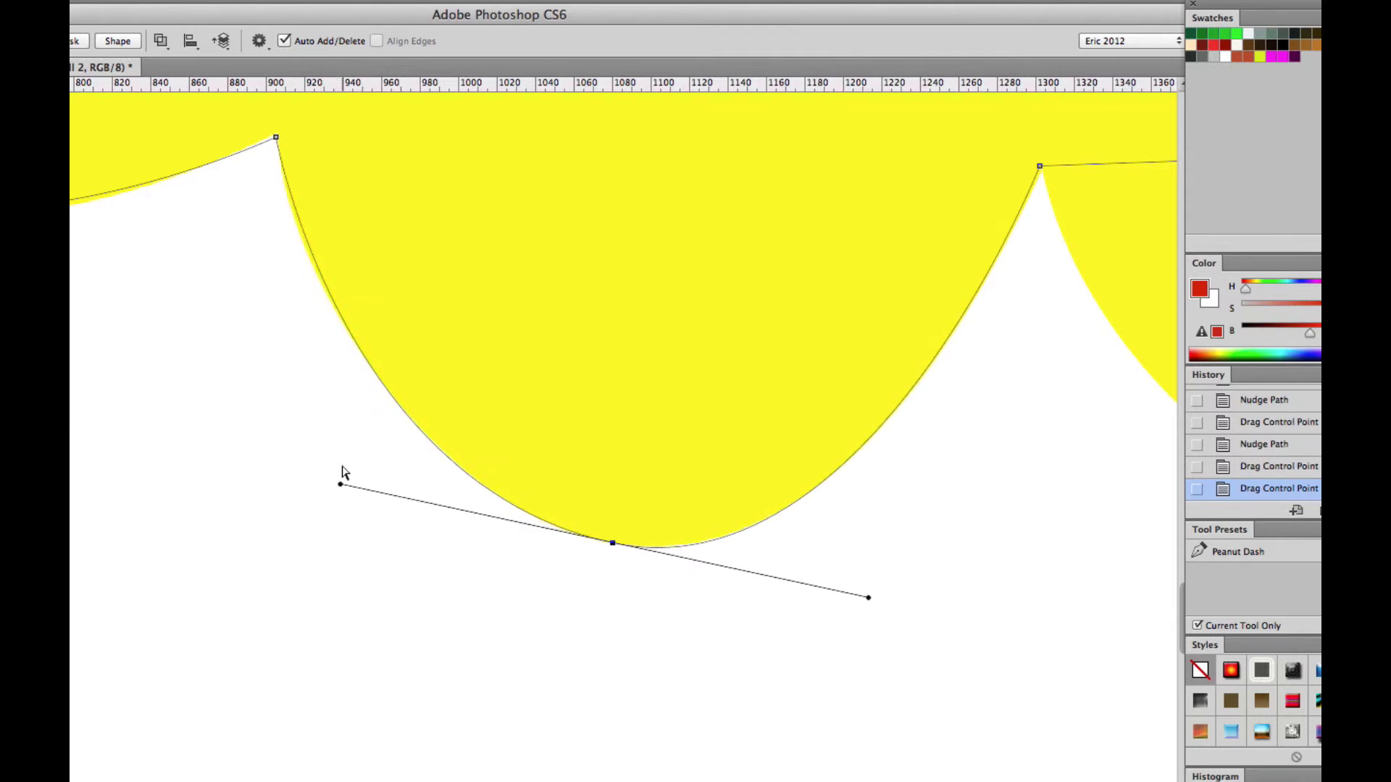
Step: Refit the right direction handle of the lower-left lobe's middle anchor so the path follows the lobe's lower edge
click(275, 139)
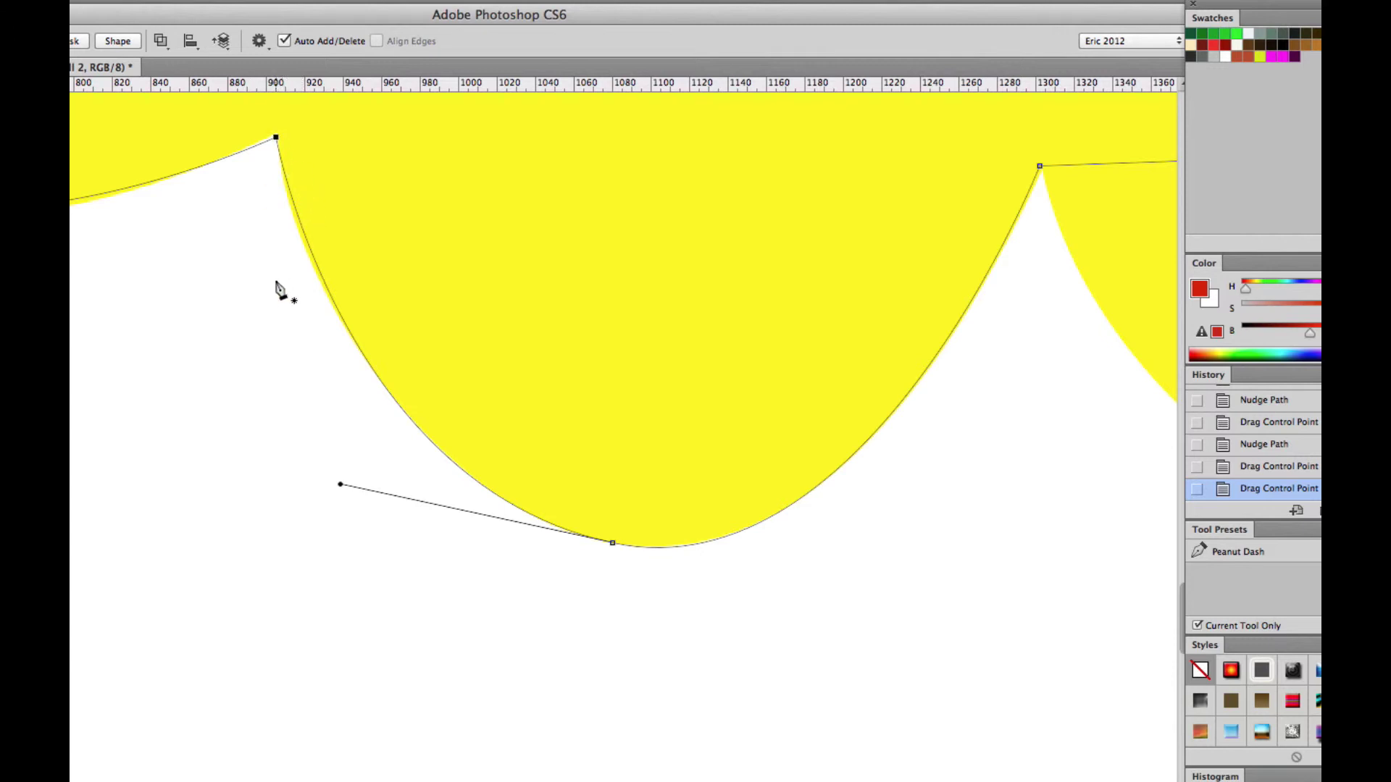
drag(249, 293, 540, 427)
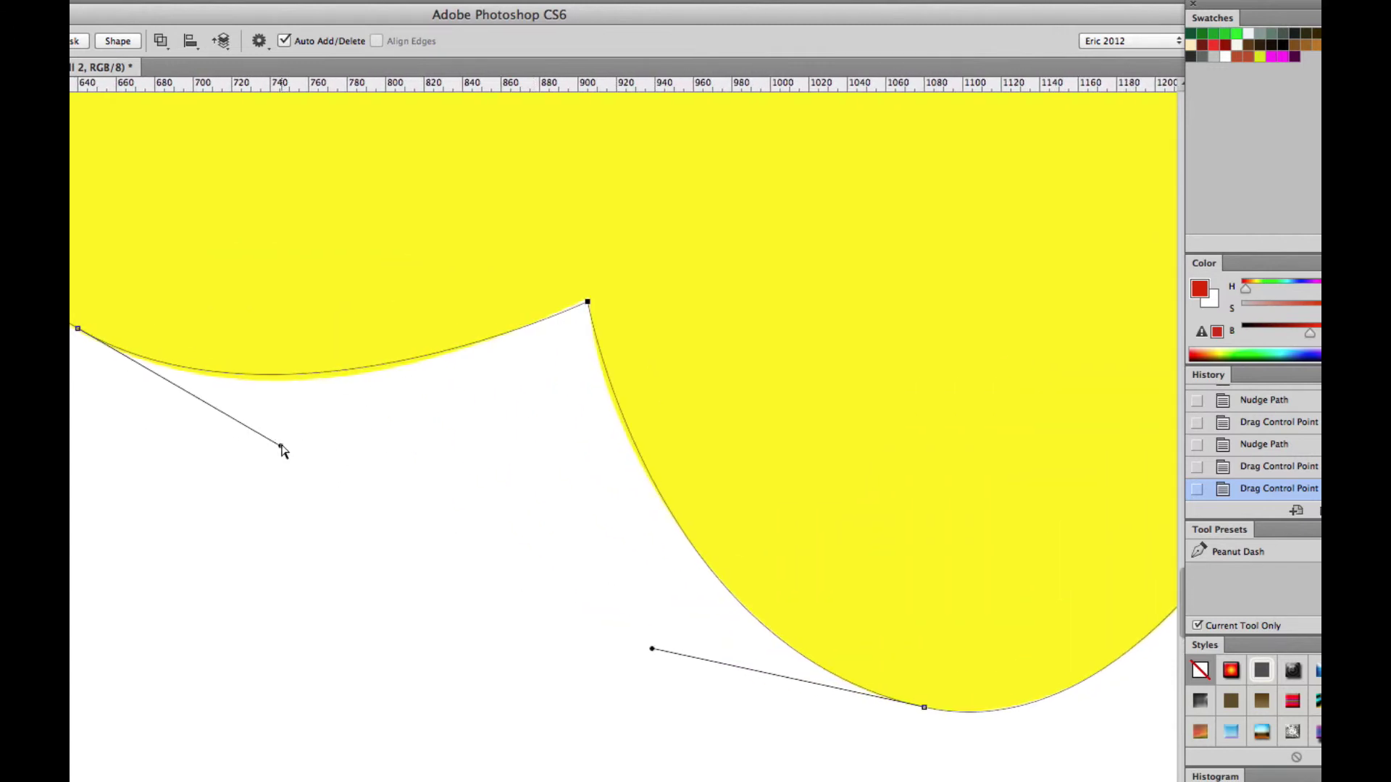
drag(281, 446, 291, 454)
drag(263, 330, 367, 447)
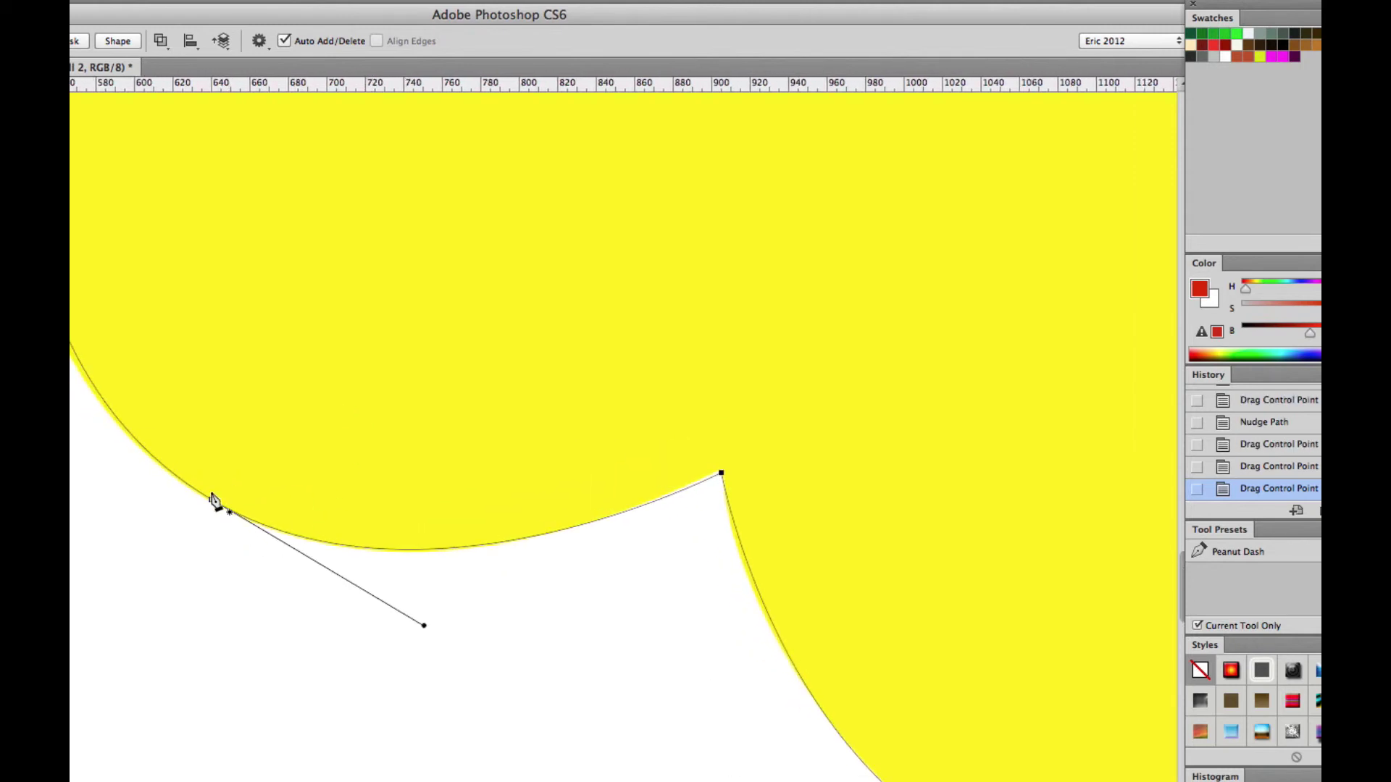
click(211, 499)
drag(423, 626, 422, 628)
Step: Nudge the corner anchor between the lower-left lobe and the bottom lobe slightly up and left into the notch
drag(527, 506, 311, 402)
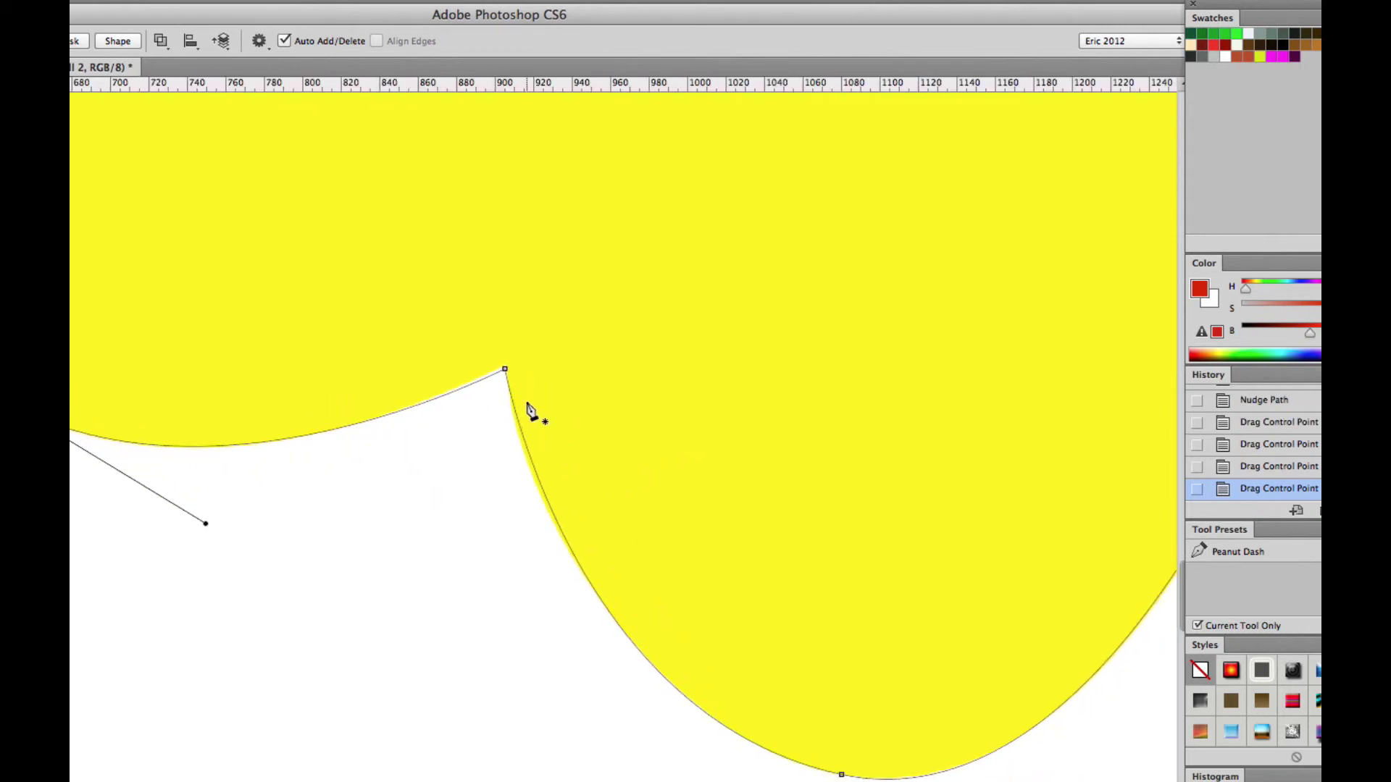
click(505, 371)
key(Up)
key(Left)
key(Right)
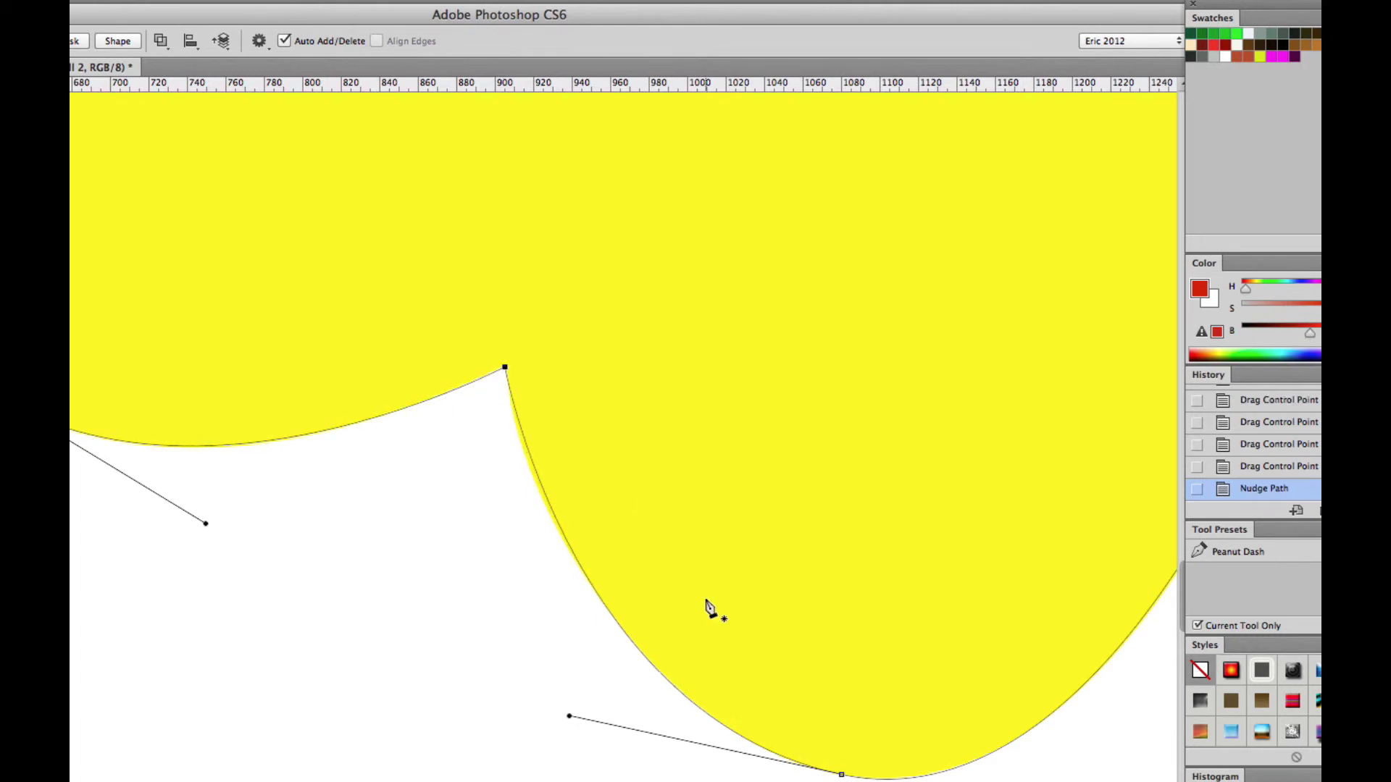
key(Left)
key(Right)
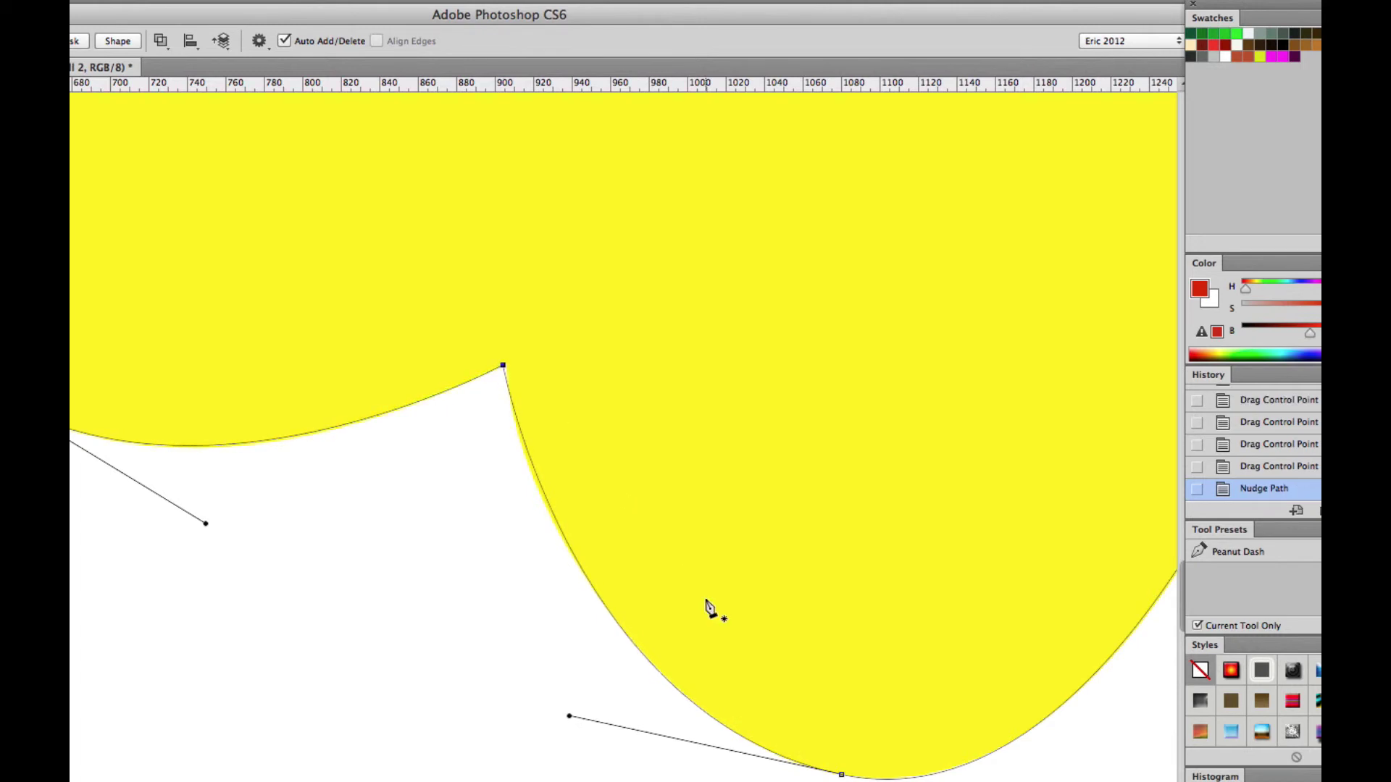
key(Up)
Step: Add a middle anchor to the straight segment across the second bottom lobe, move it to the lobe's lowest edge and lengthen both direction handles
drag(993, 615, 0, 481)
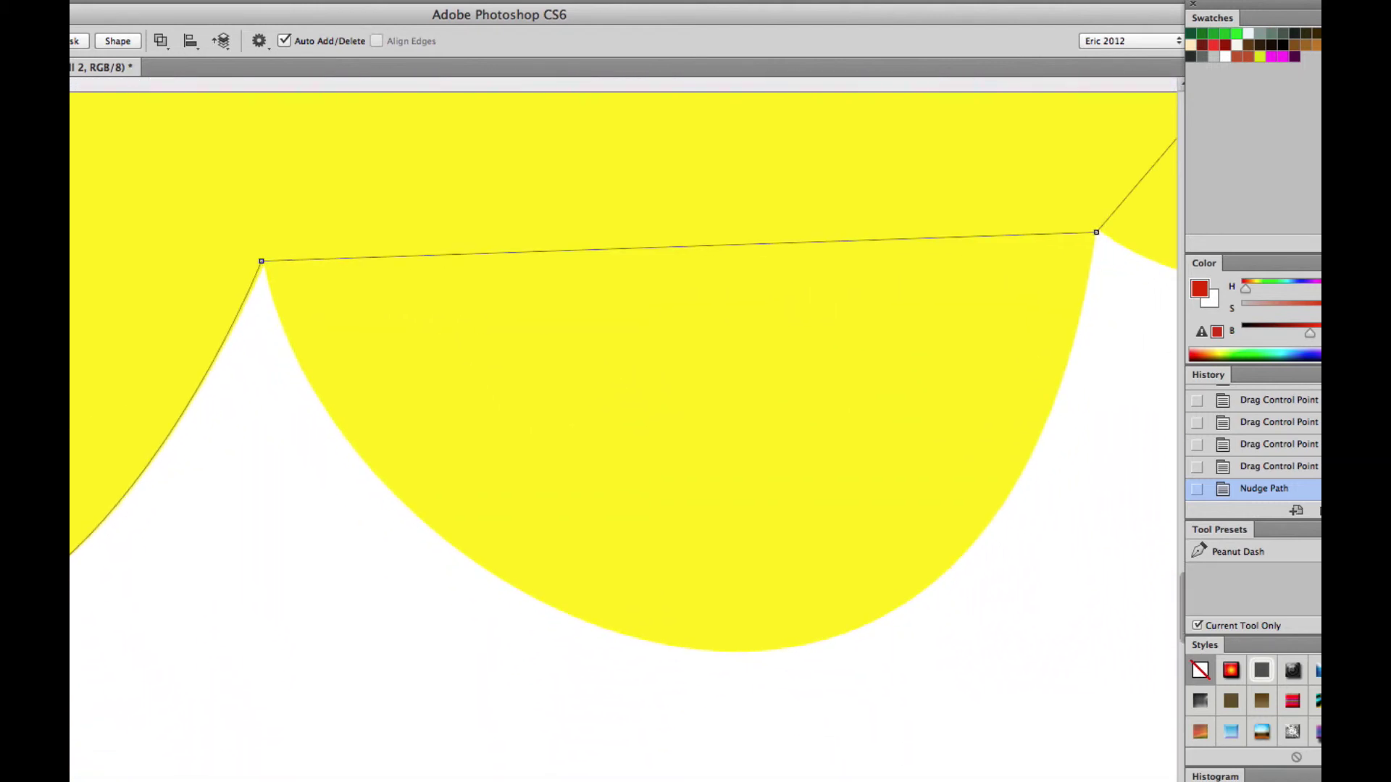
click(697, 247)
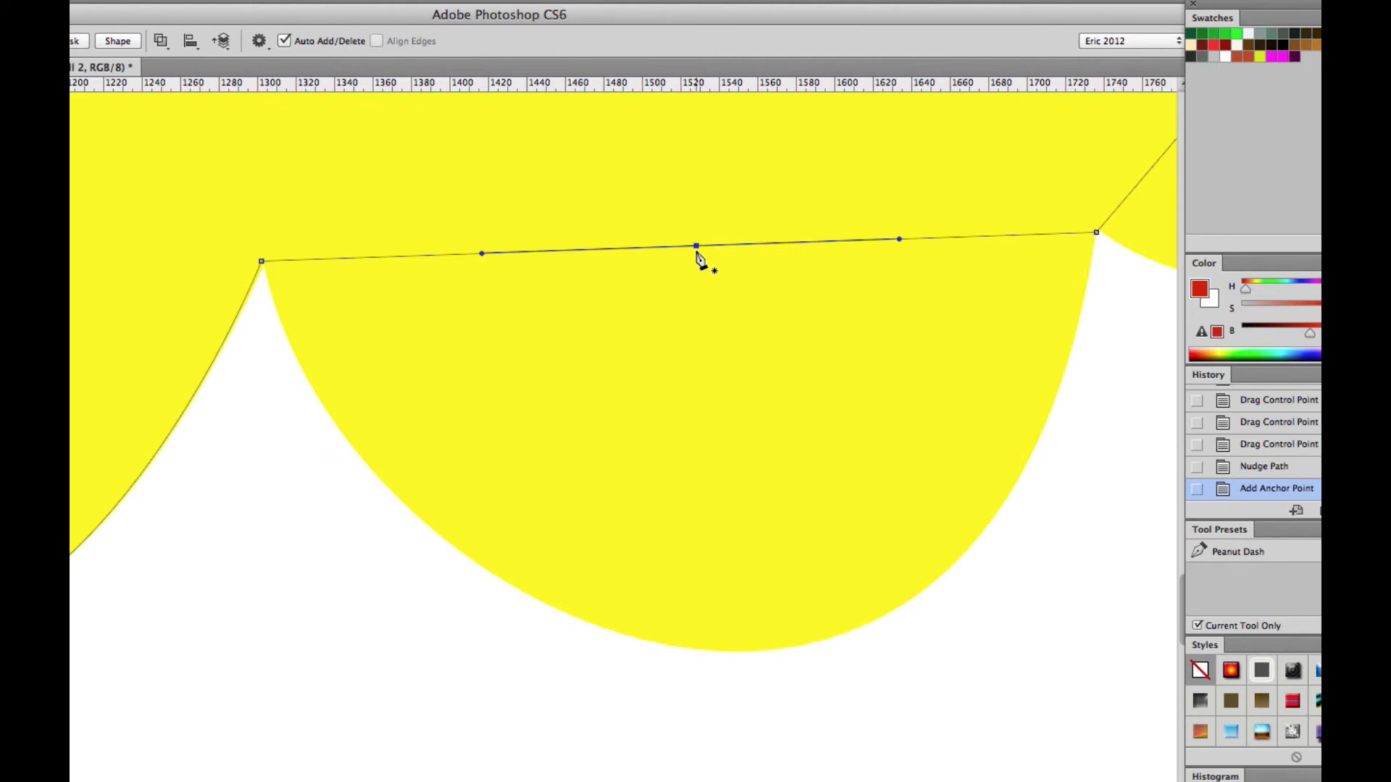
drag(696, 248, 744, 655)
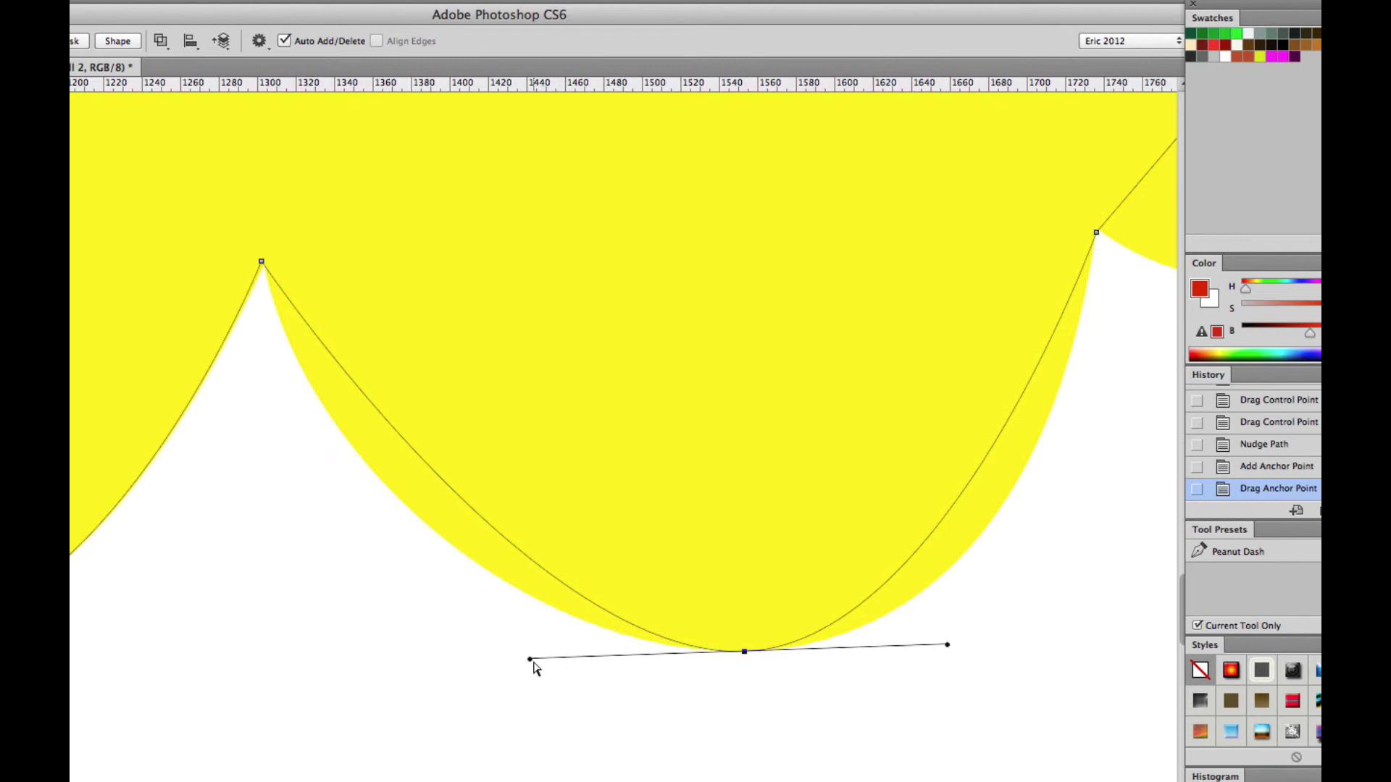
drag(529, 660, 353, 626)
drag(947, 667, 1047, 654)
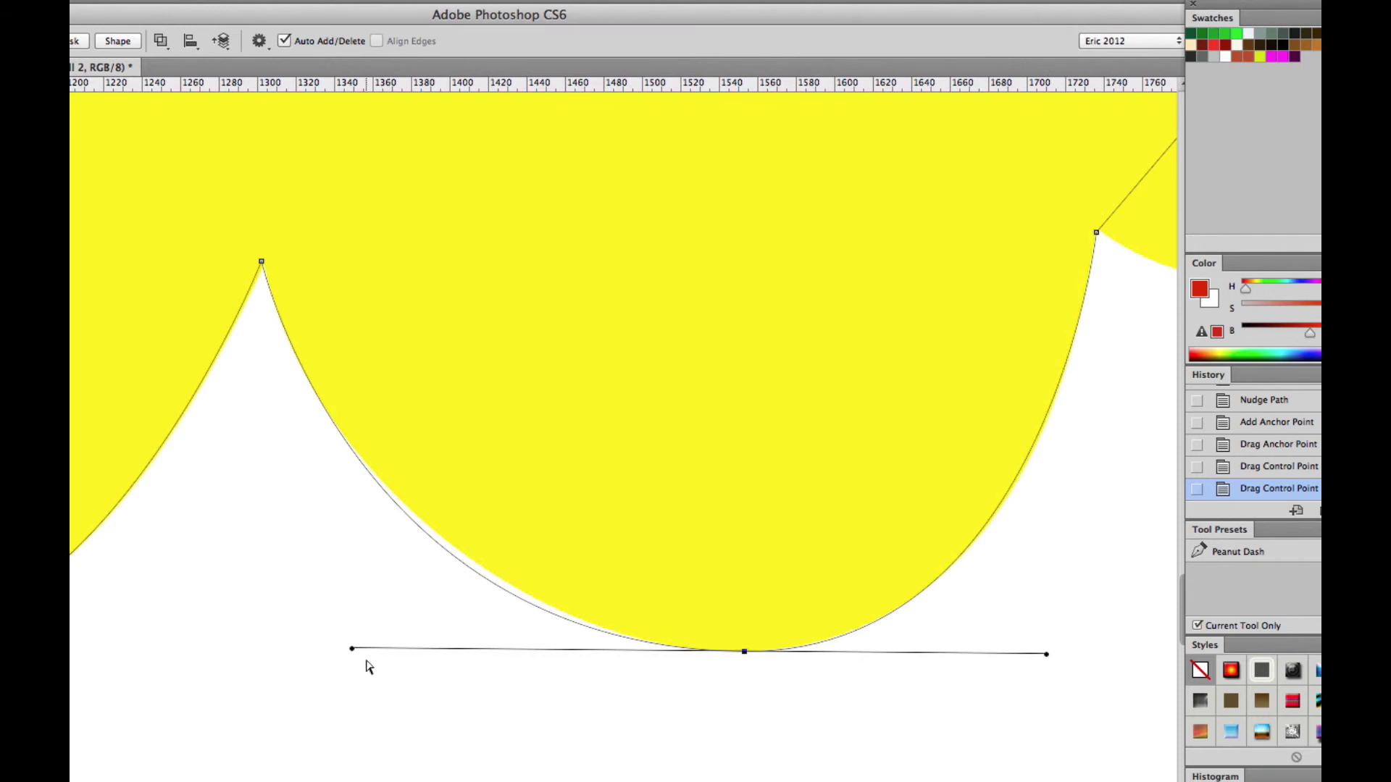
Step: Shift the second bottom lobe's middle anchor slightly left and tilt and lengthen its handles to match both sides of the lobe
drag(352, 650, 372, 641)
drag(747, 652, 723, 654)
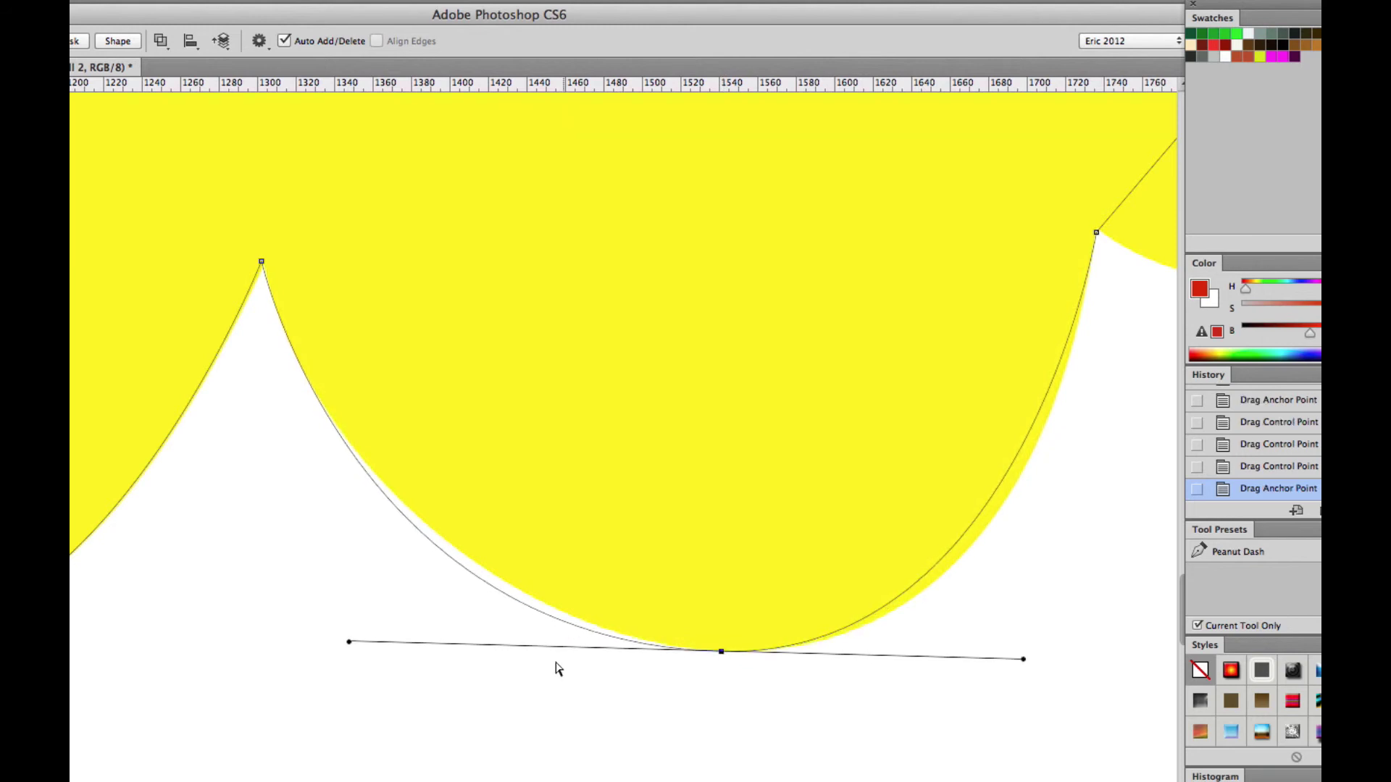
drag(351, 643, 345, 612)
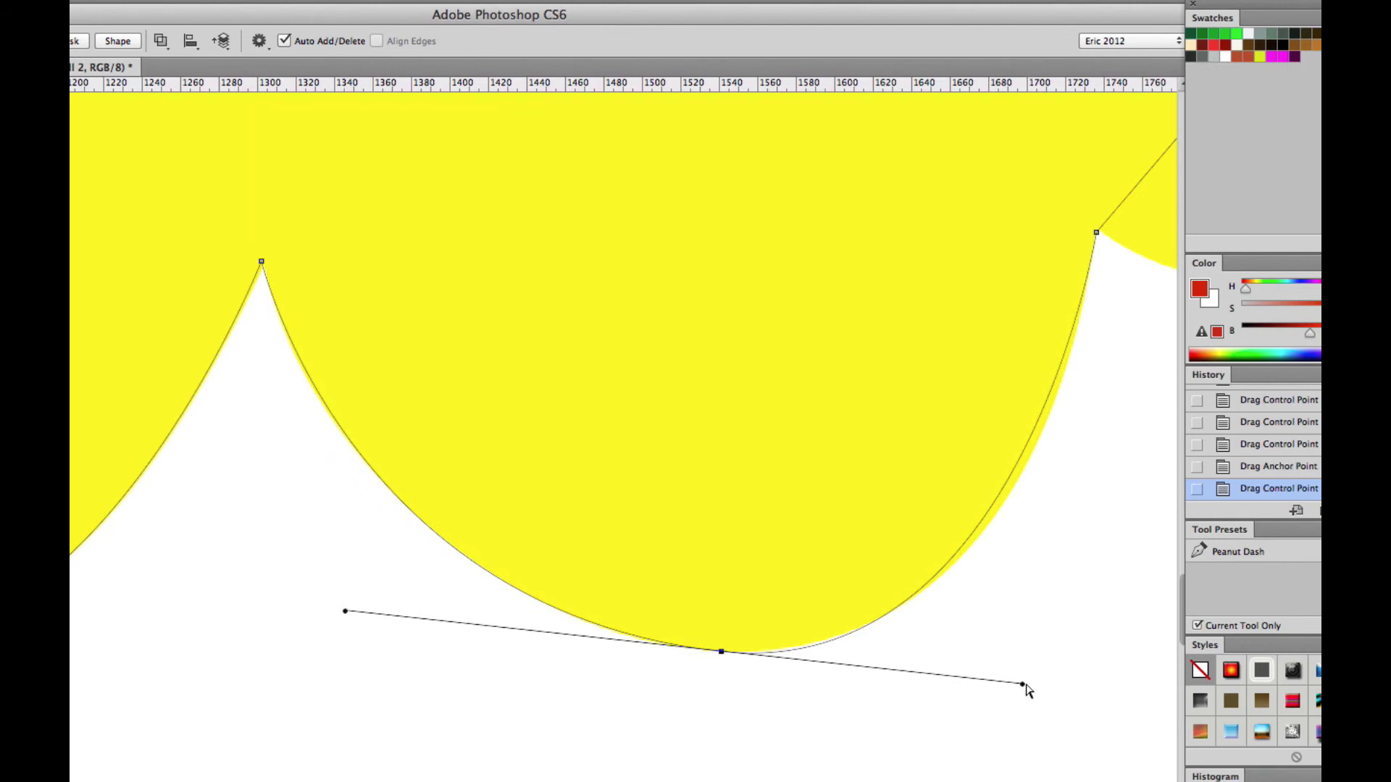
drag(1023, 685, 1045, 680)
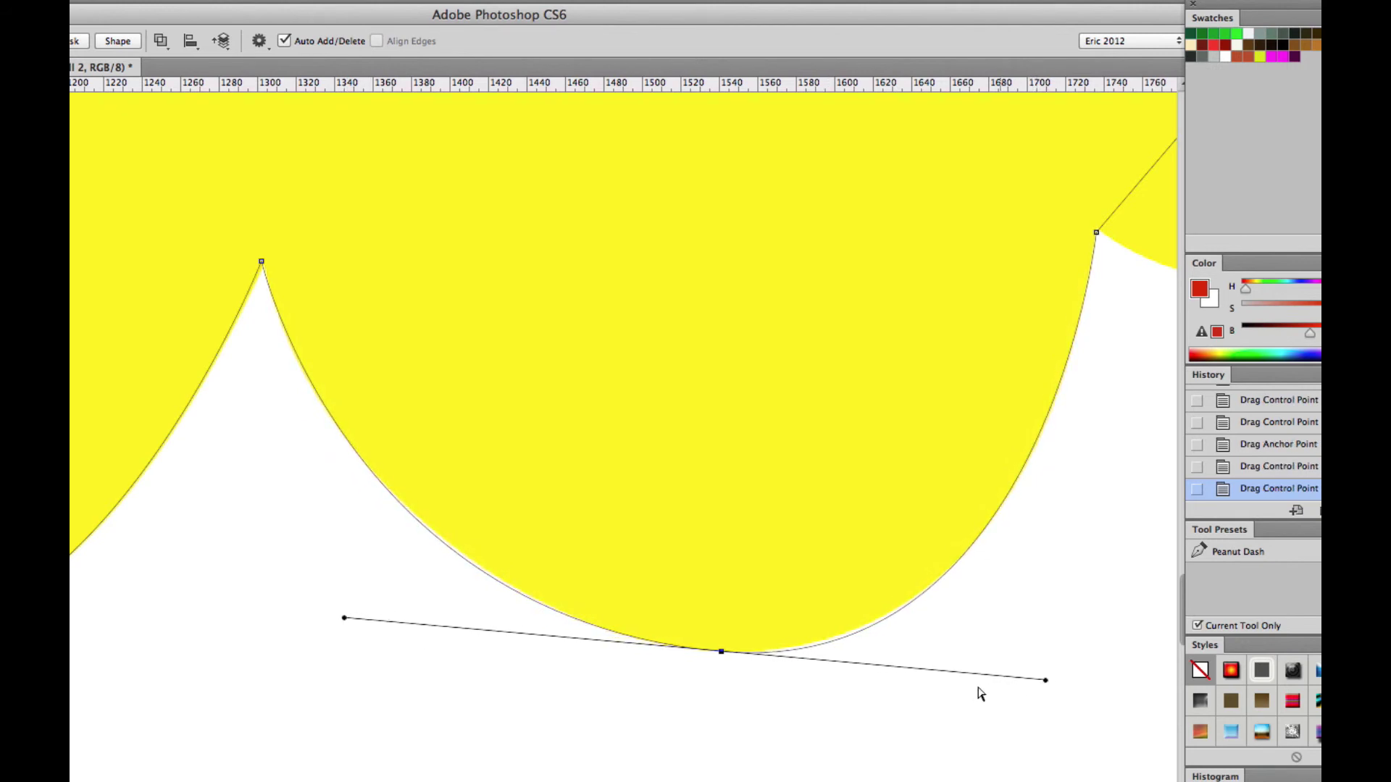
drag(720, 655, 716, 654)
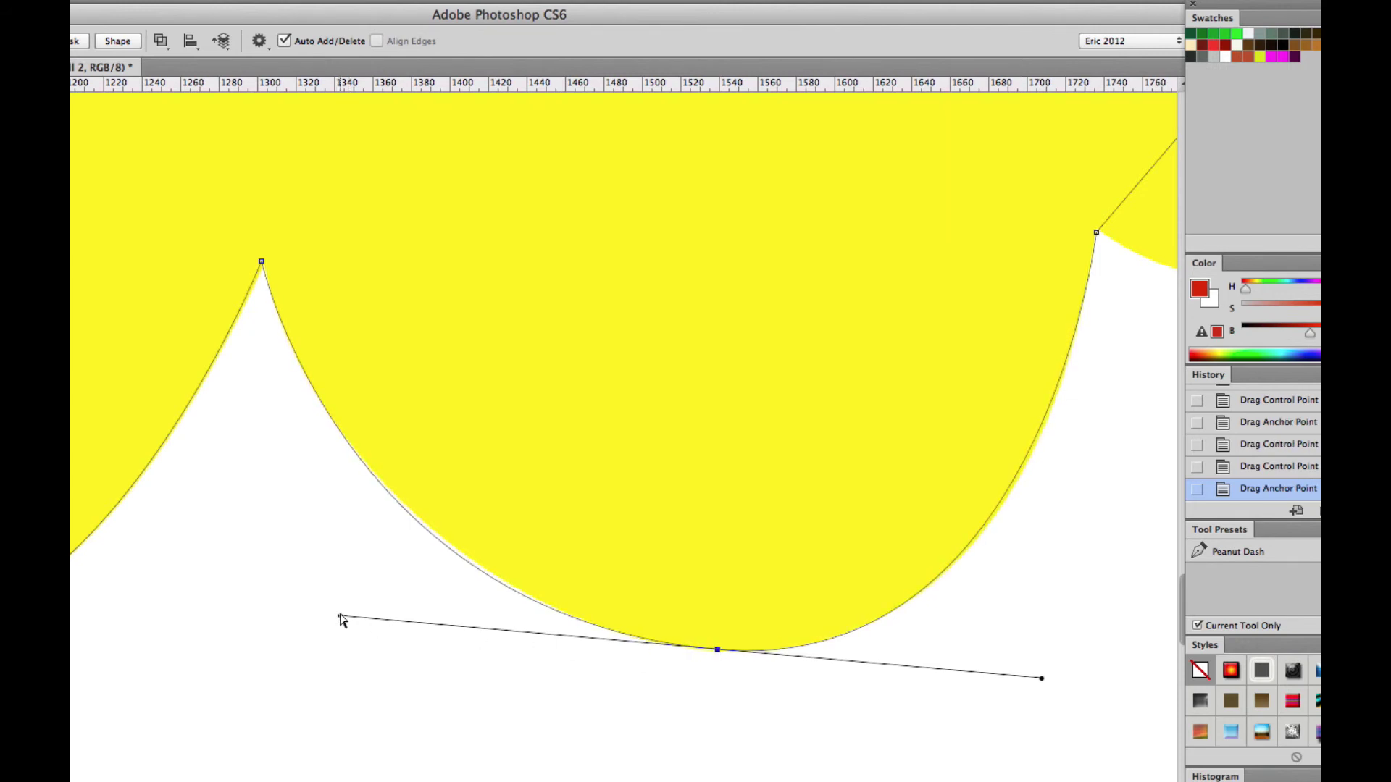
drag(340, 617, 345, 612)
Step: Add a middle anchor to the lower-right lobe's straight segment, move it onto the outer edge and fit both direction handles to the curve
drag(978, 460, 183, 692)
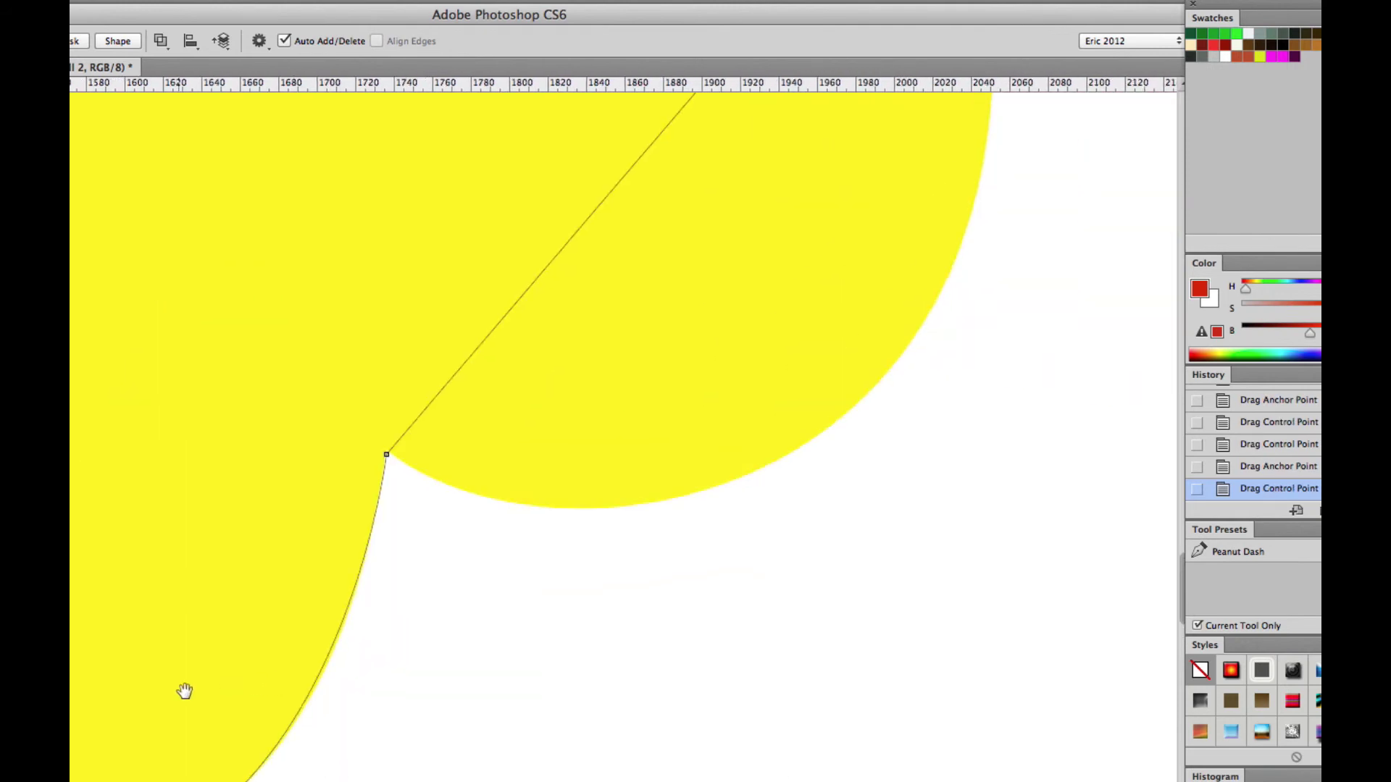
drag(631, 471, 551, 686)
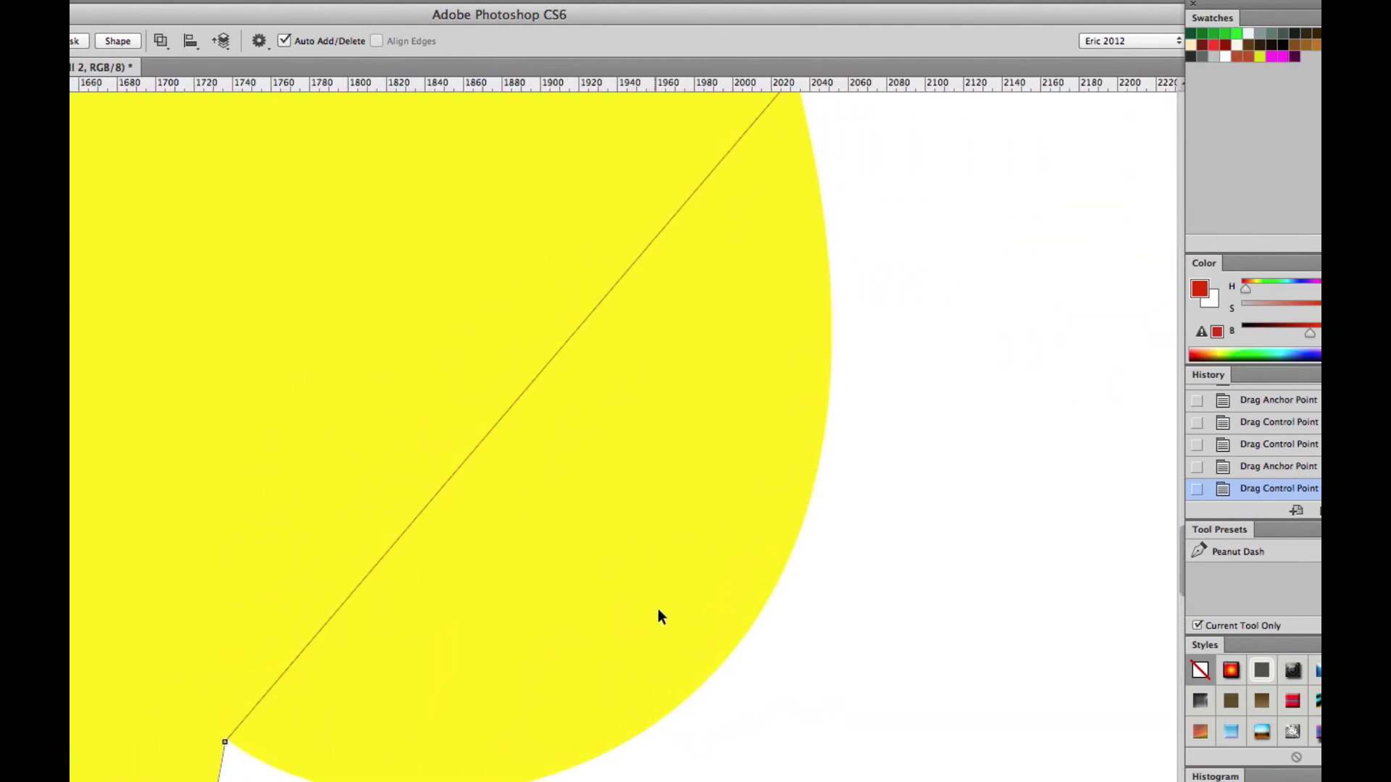
alt+super+click(663, 582)
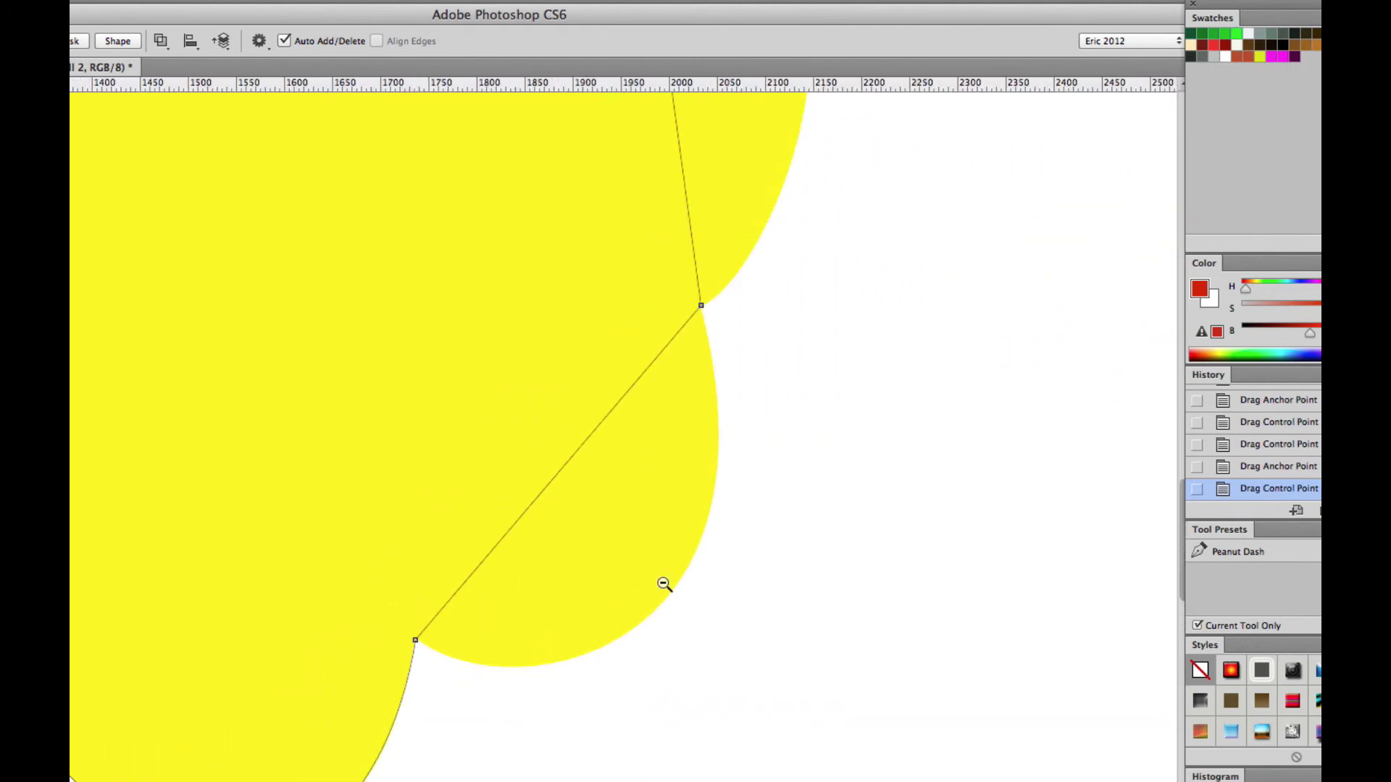
click(560, 472)
drag(561, 473, 667, 599)
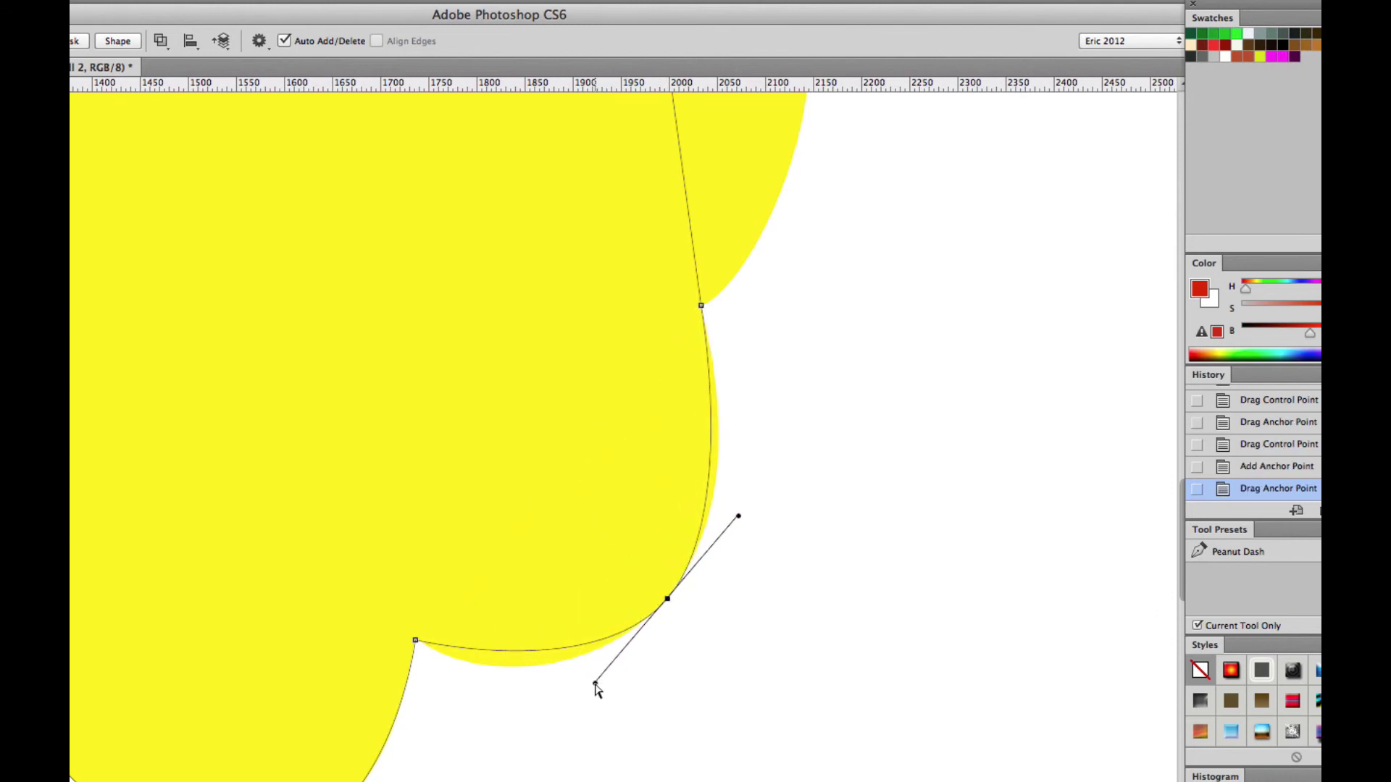
drag(595, 684, 544, 717)
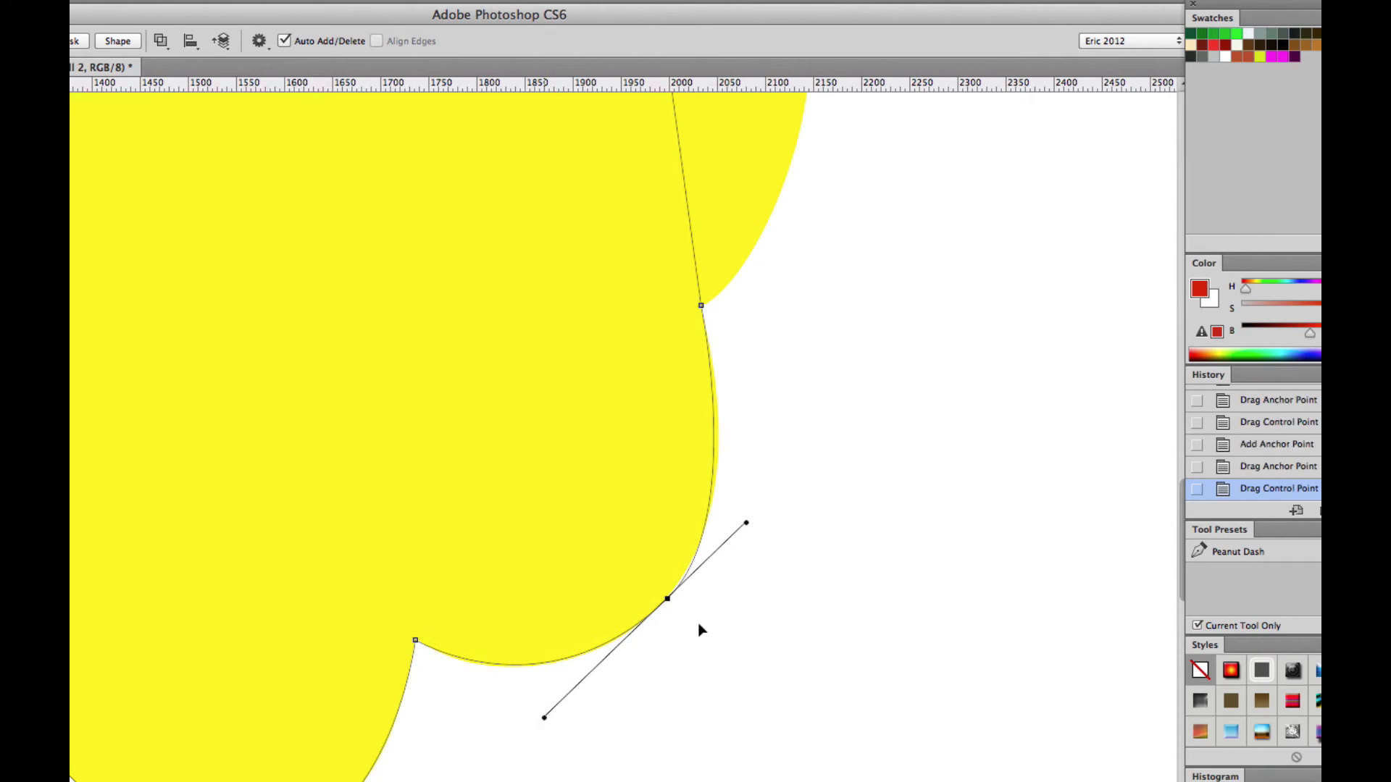
drag(746, 523, 754, 507)
Step: Add a middle anchor to the right lobe's straight segment, move it to the outer edge, fit the lower handle and check the whole path
drag(862, 447, 801, 778)
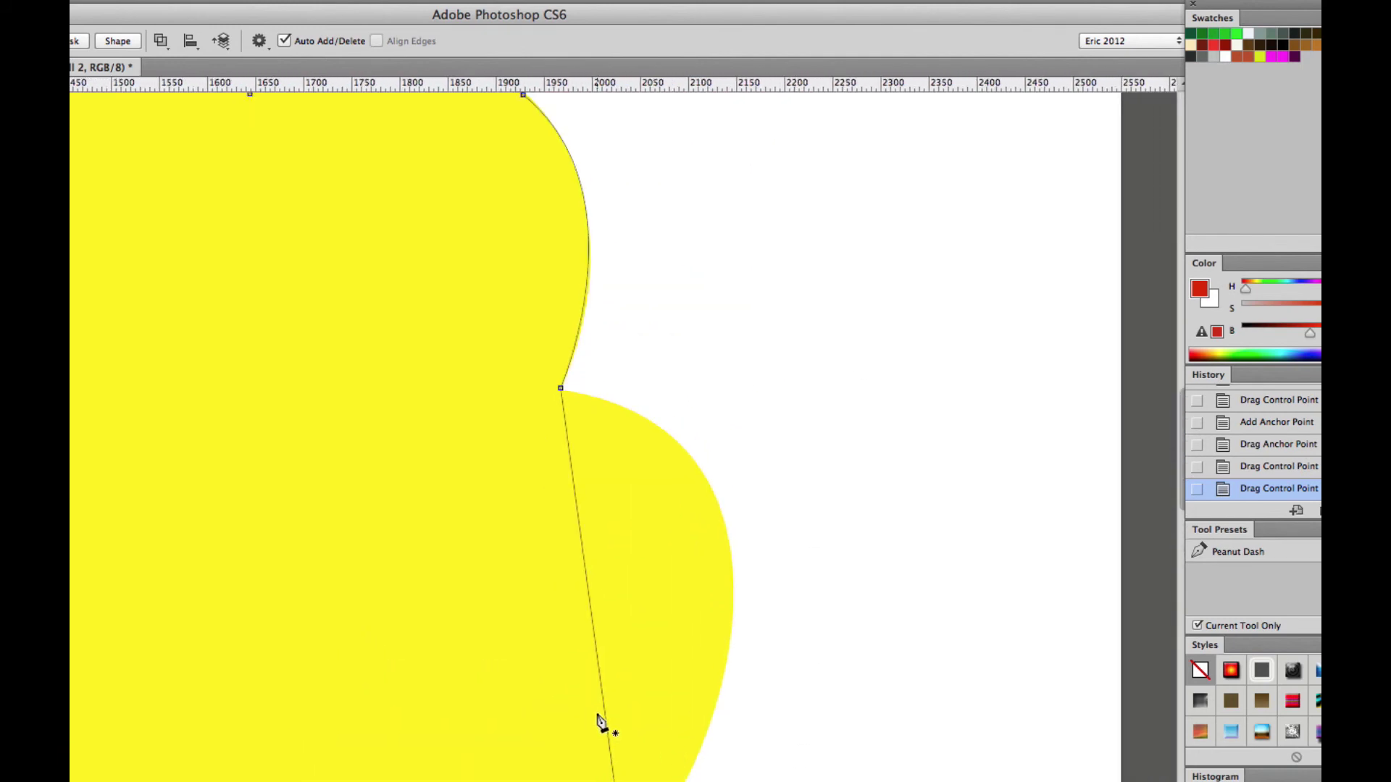
click(600, 681)
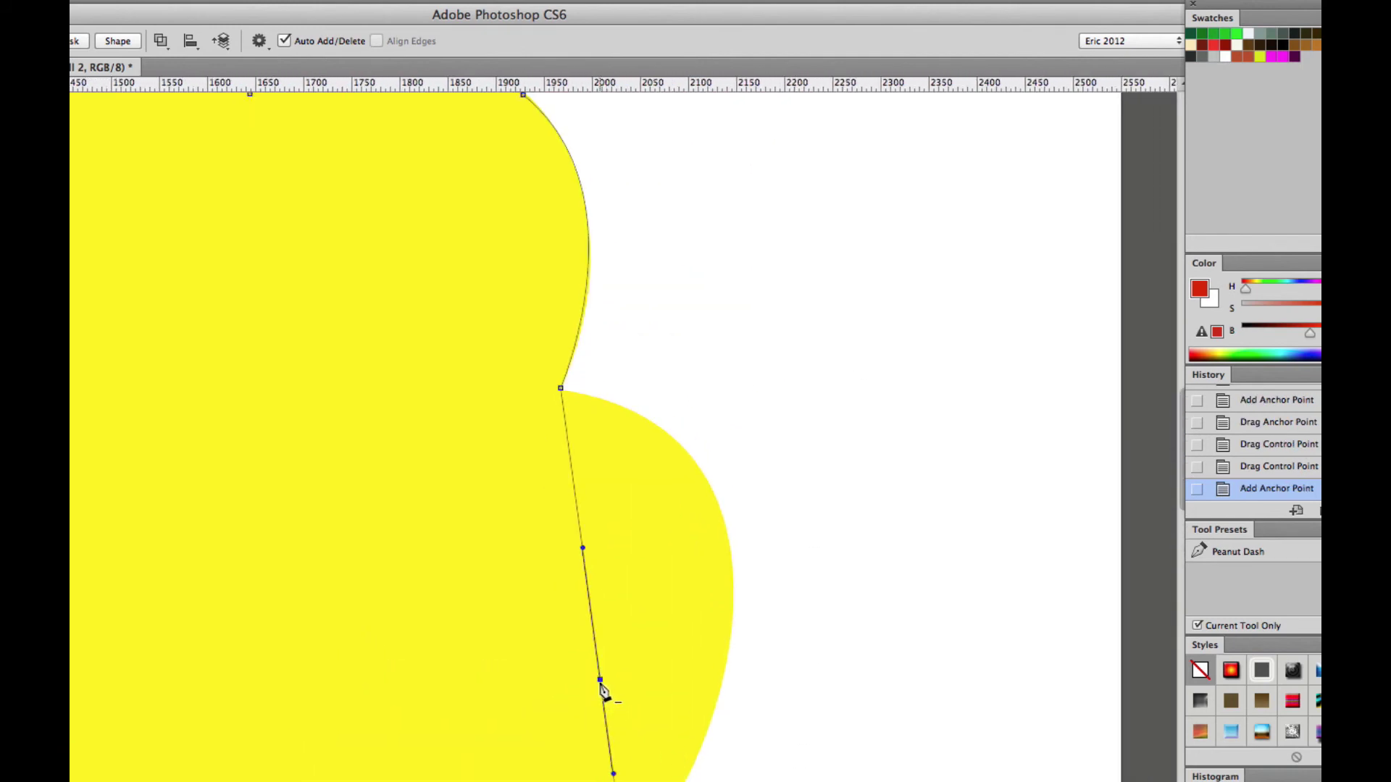
drag(600, 681, 729, 544)
drag(740, 643, 744, 775)
drag(748, 775, 750, 759)
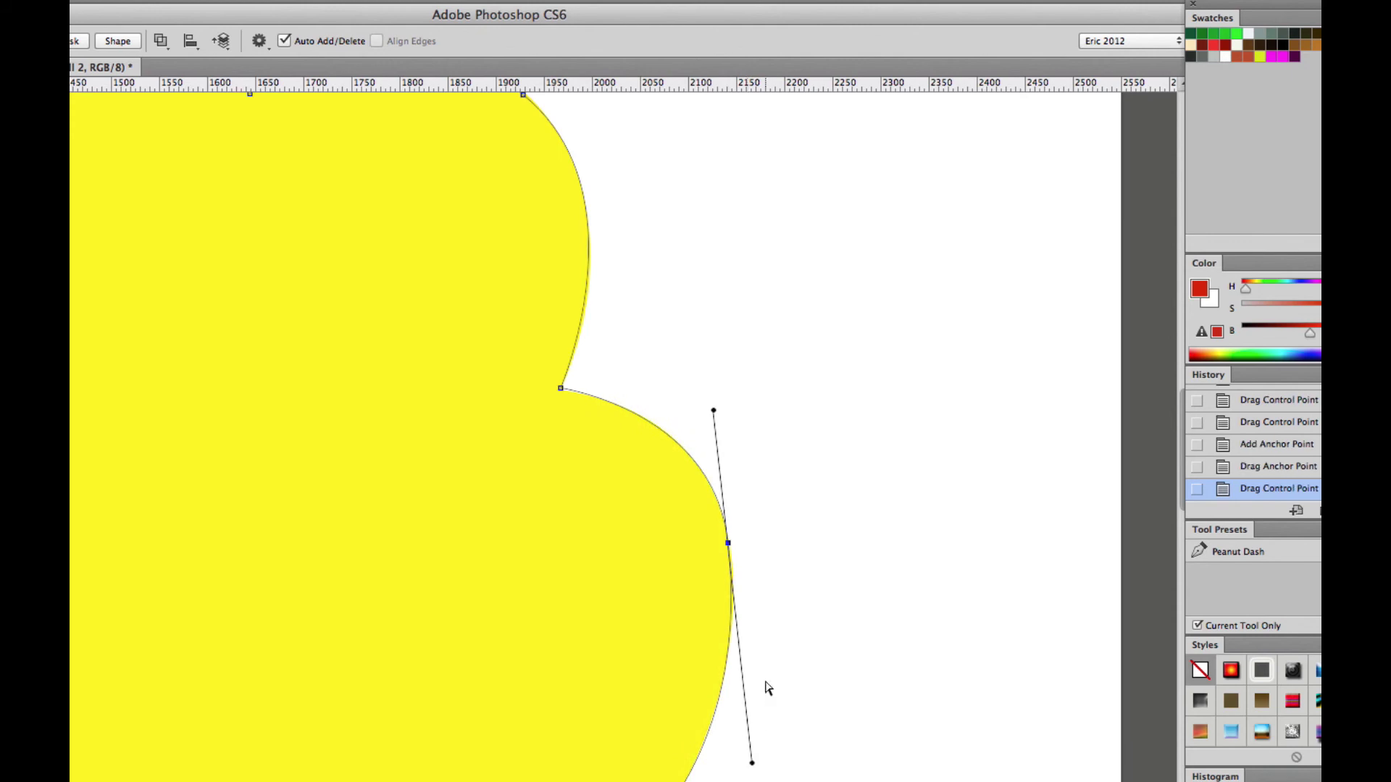
alt+click(616, 516)
alt+click(617, 516)
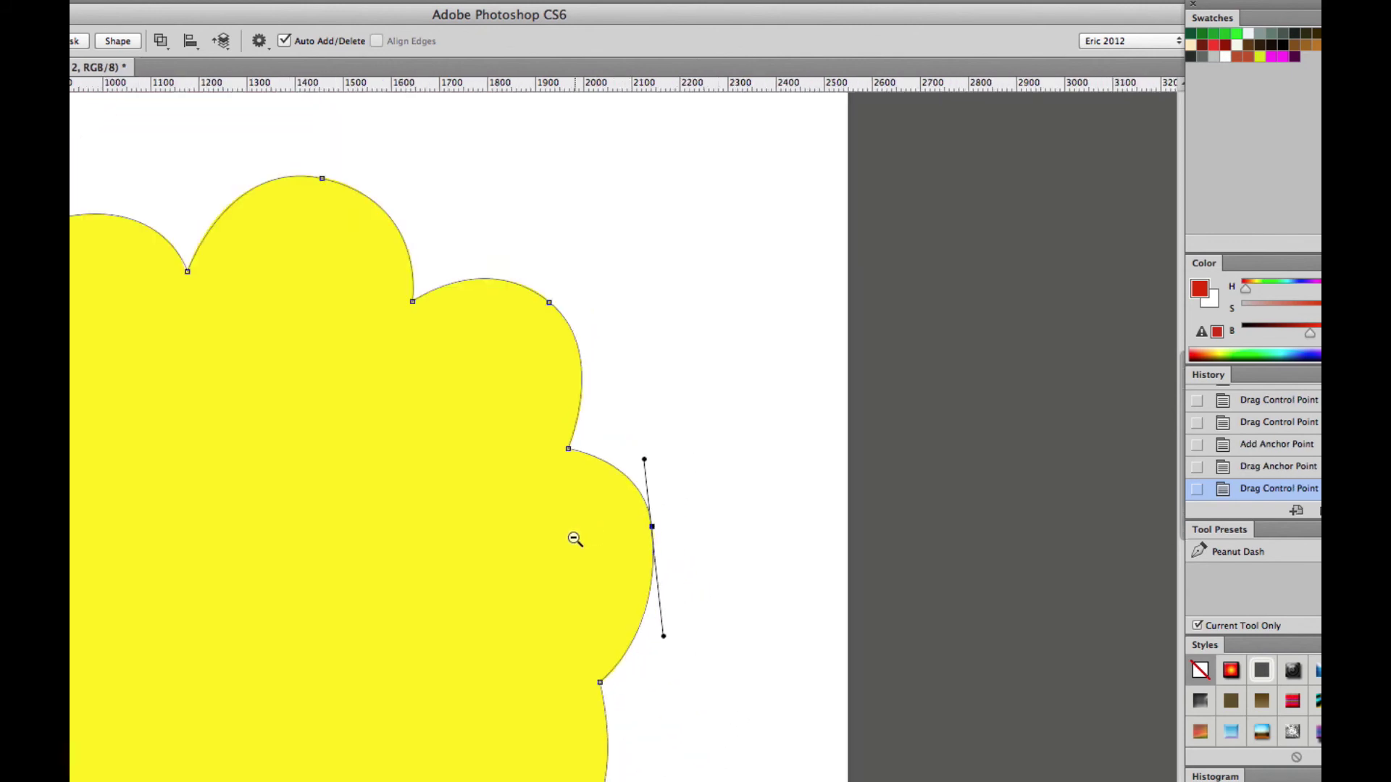
drag(416, 556, 528, 536)
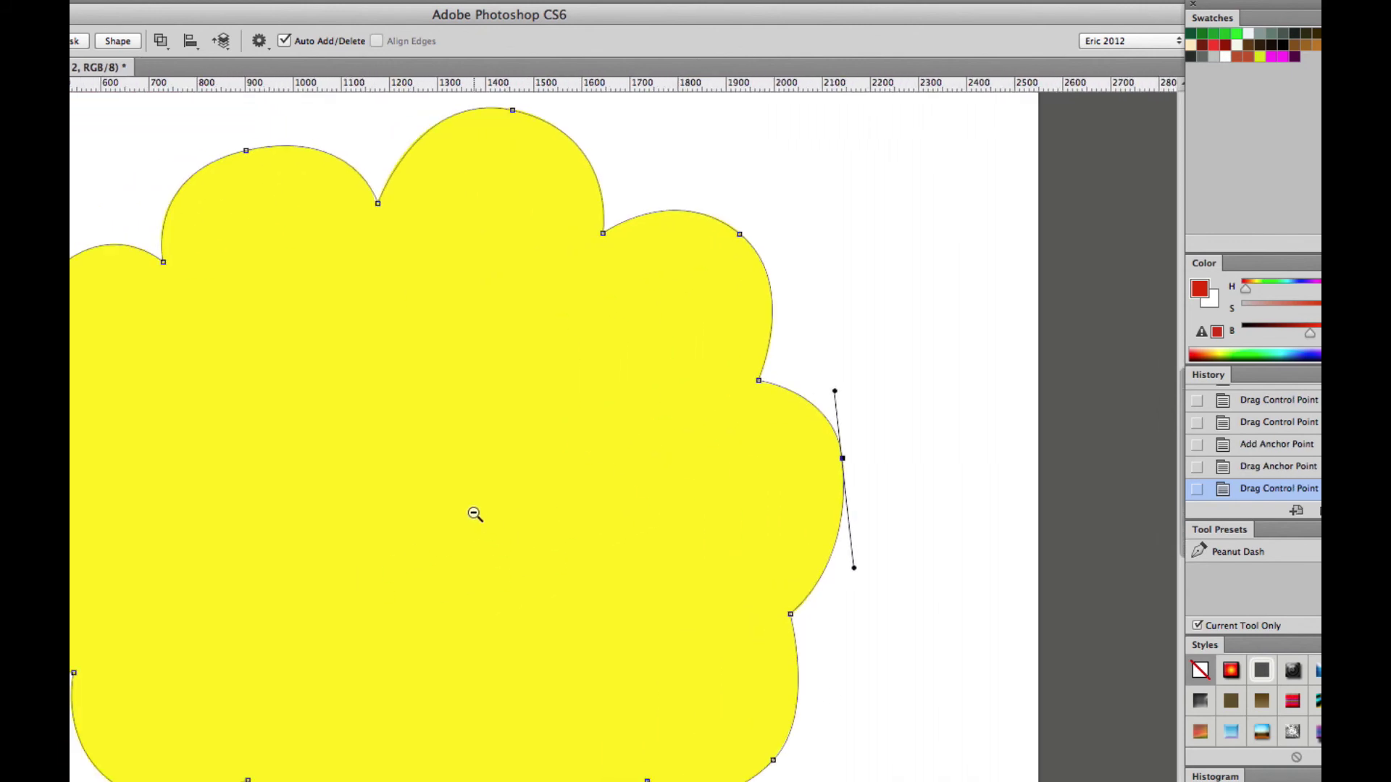
alt+click(475, 512)
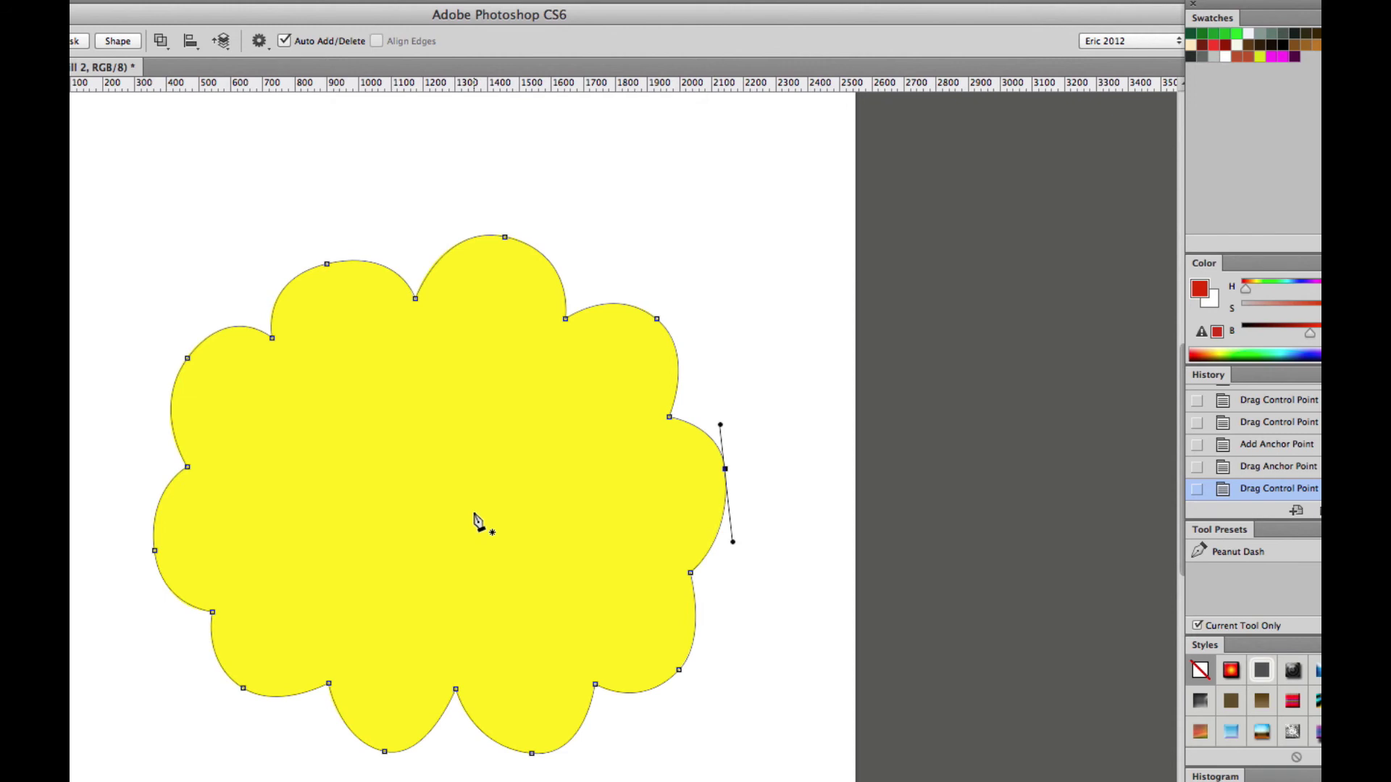